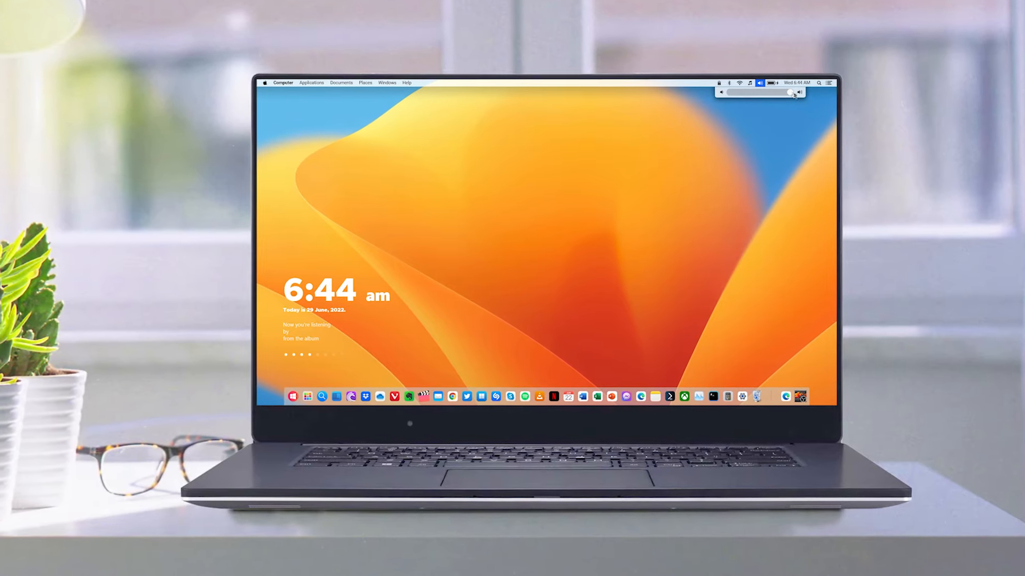
pyautogui.click(810, 311)
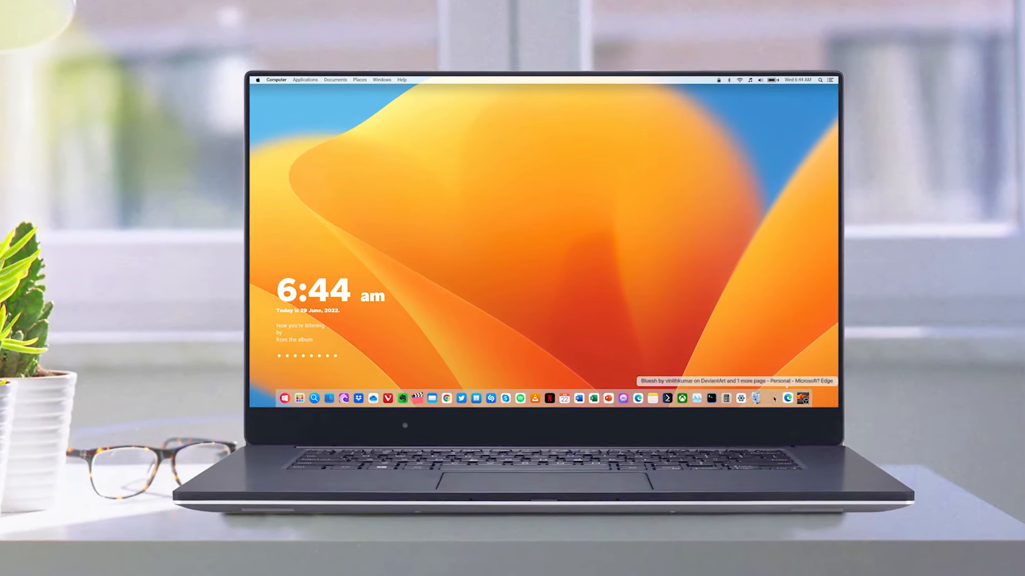
pyautogui.click(304, 399)
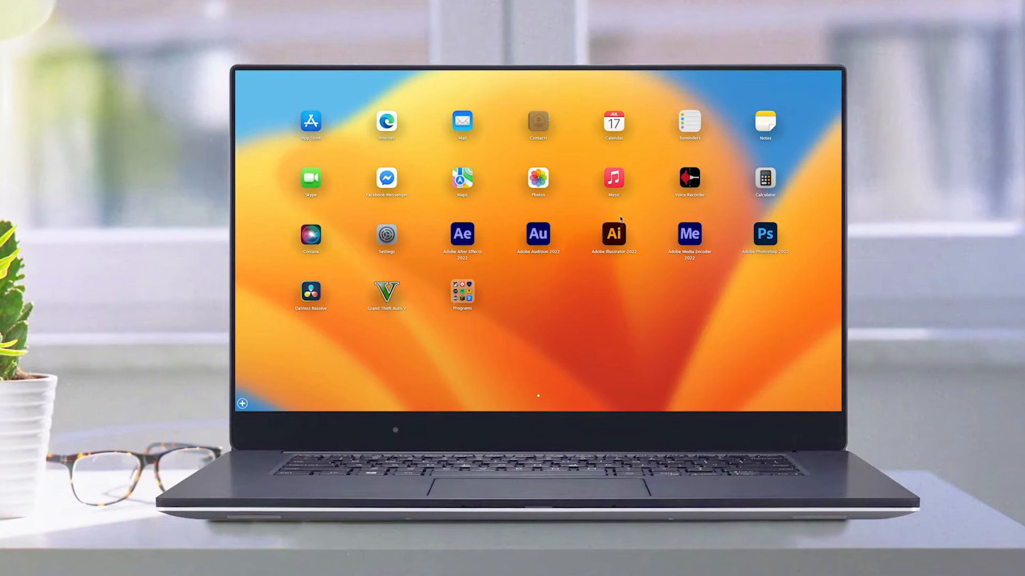
pyautogui.click(463, 291)
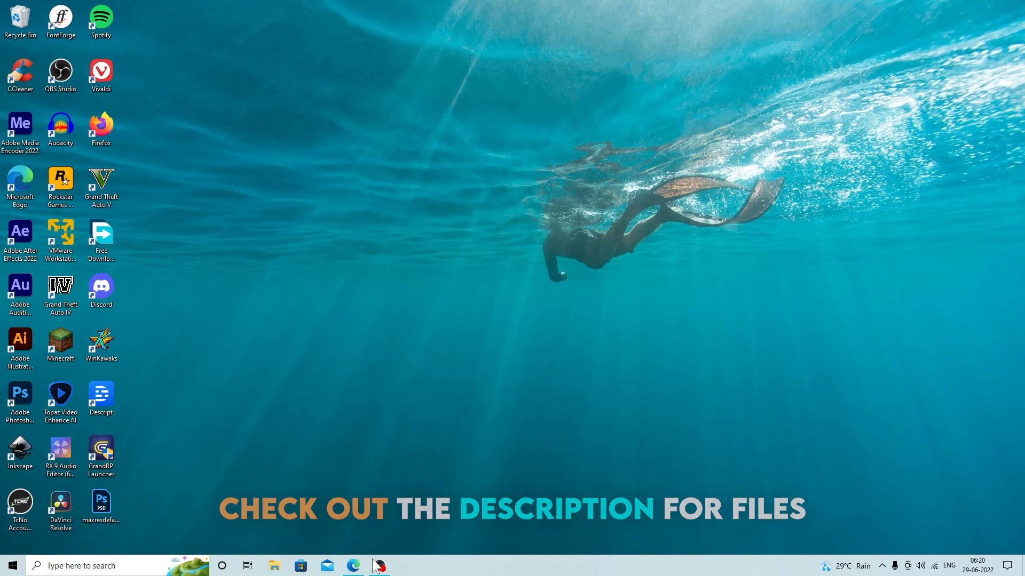
# - Switch to Microsoft Edge and download the Rainmeter 4.5.13 release through the link in the "Make Windows Look Like macOS" article
pyautogui.click(353, 566)
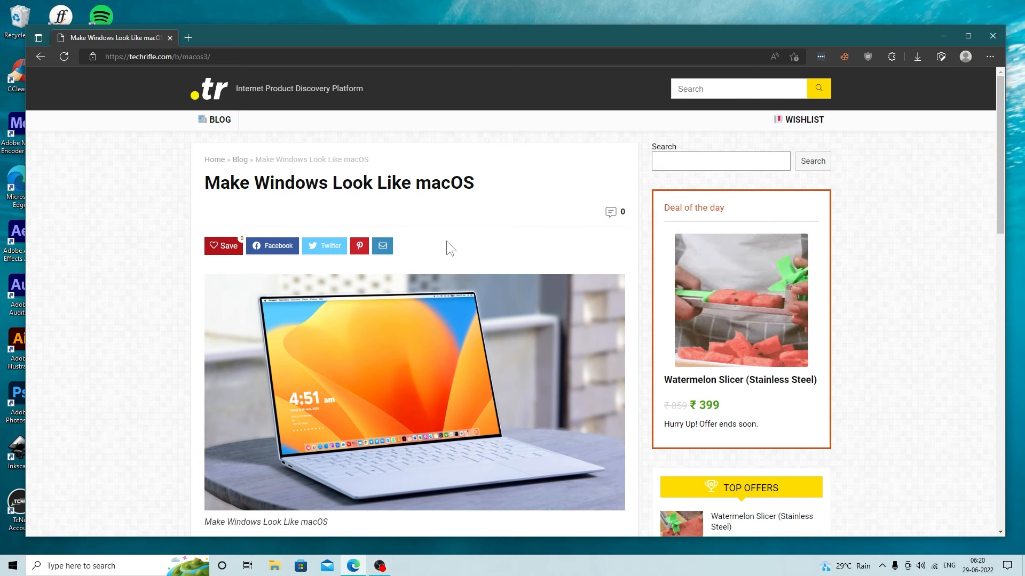
pyautogui.moveTo(1002, 117); pyautogui.dragTo(1016, 298)
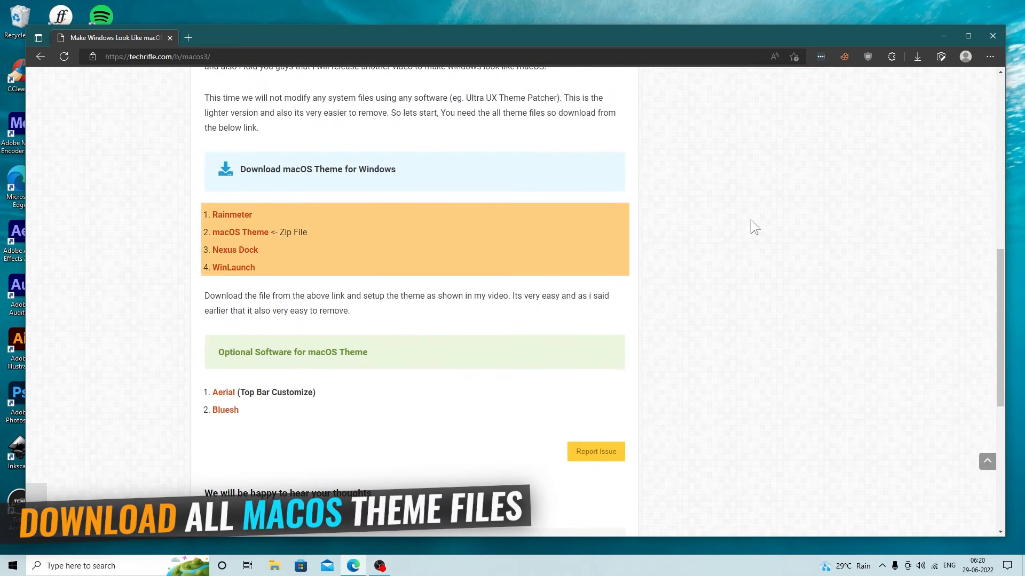
pyautogui.click(230, 215)
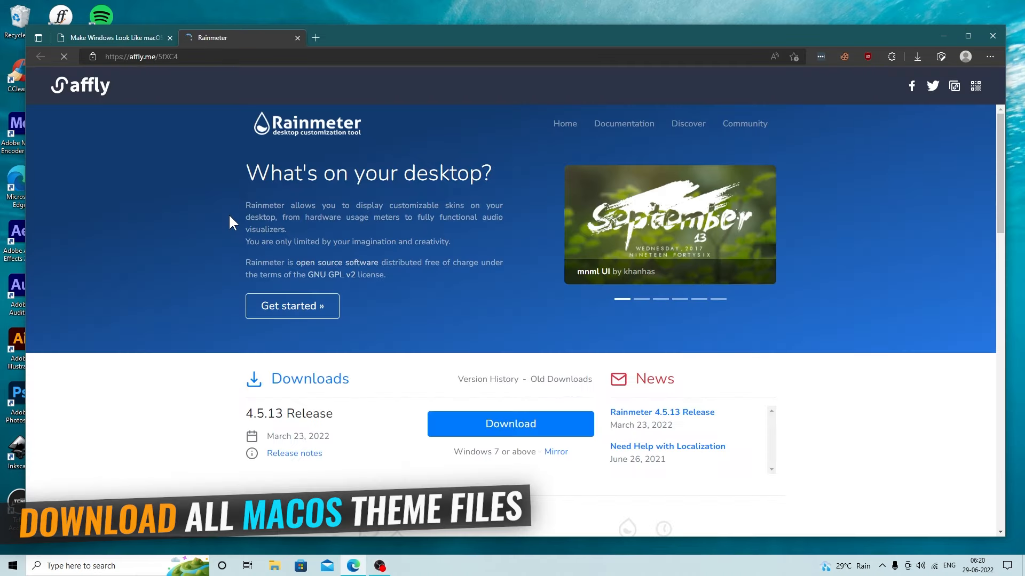
pyautogui.click(470, 421)
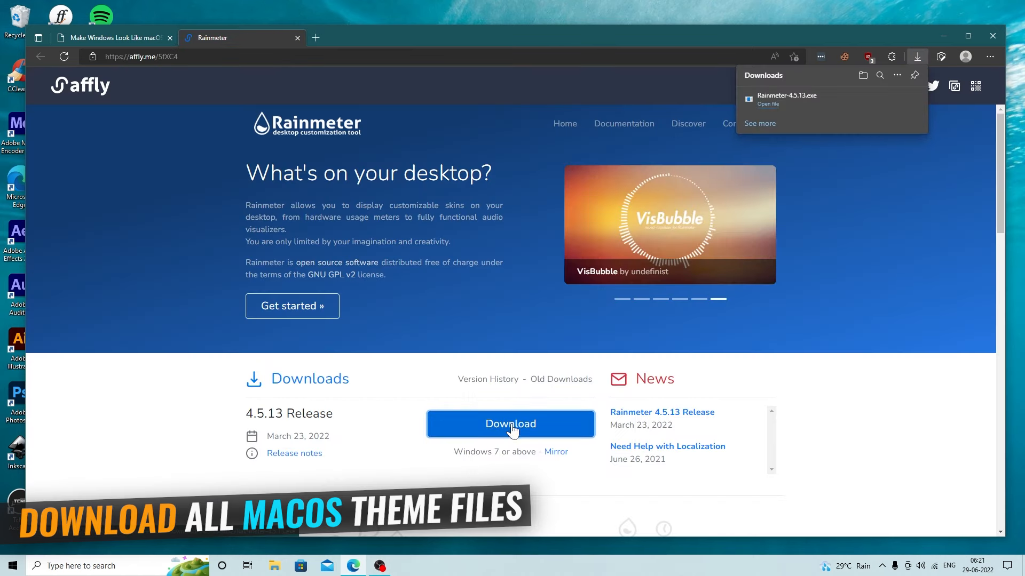
pyautogui.click(298, 38)
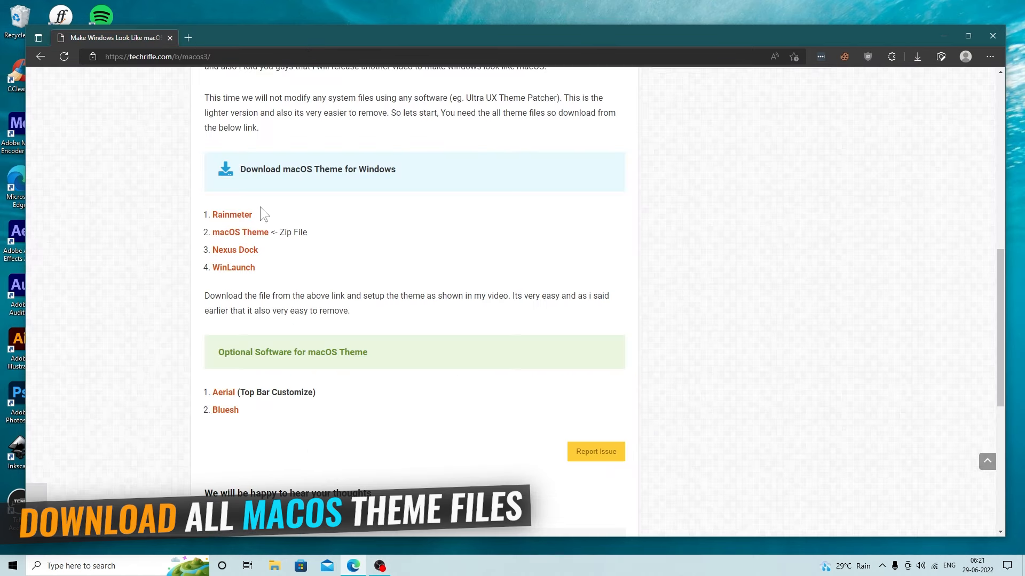
# - Download macOS Theme.zip from MEGA through the article's macOS Theme link, and return to the article
pyautogui.click(249, 232)
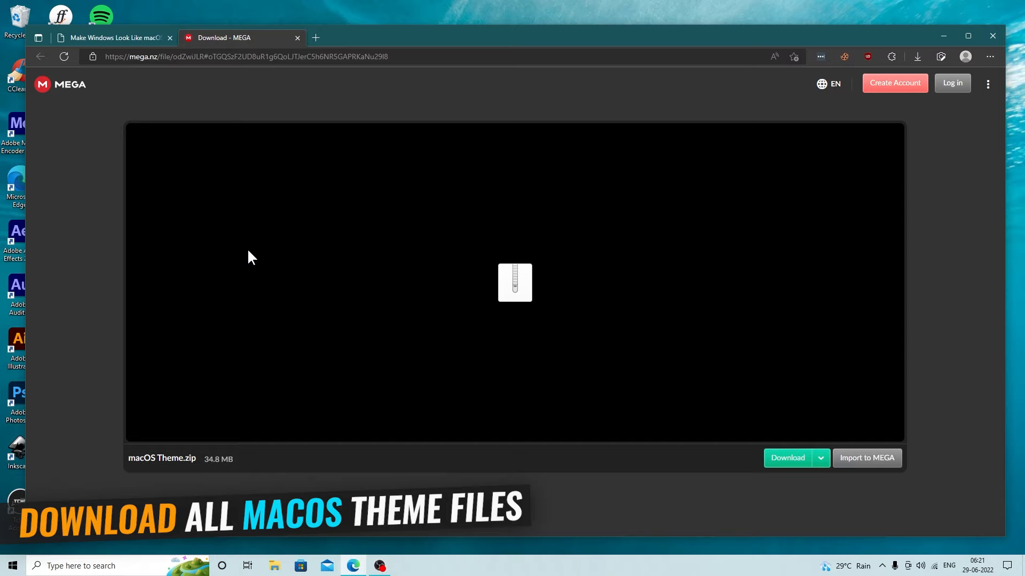
pyautogui.click(773, 461)
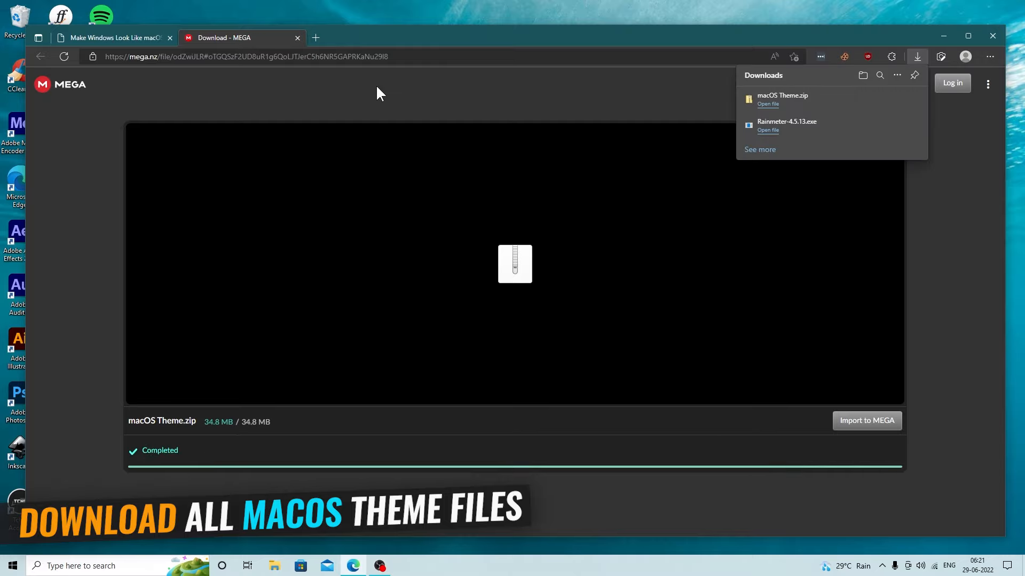
pyautogui.click(298, 39)
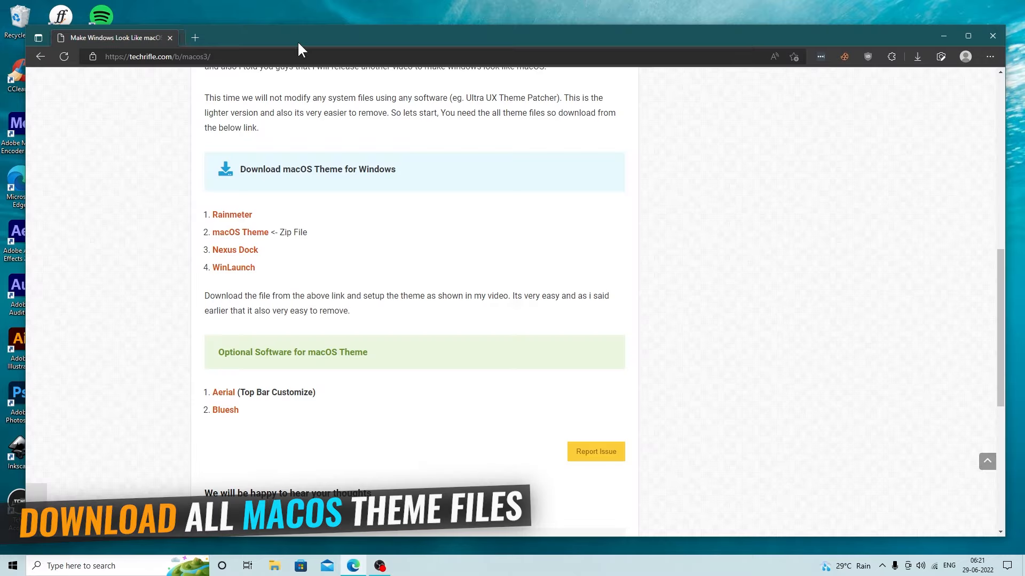
# - Download the free Winstep Nexus dock through the article's Nexus Dock link, and return to the article
pyautogui.click(245, 258)
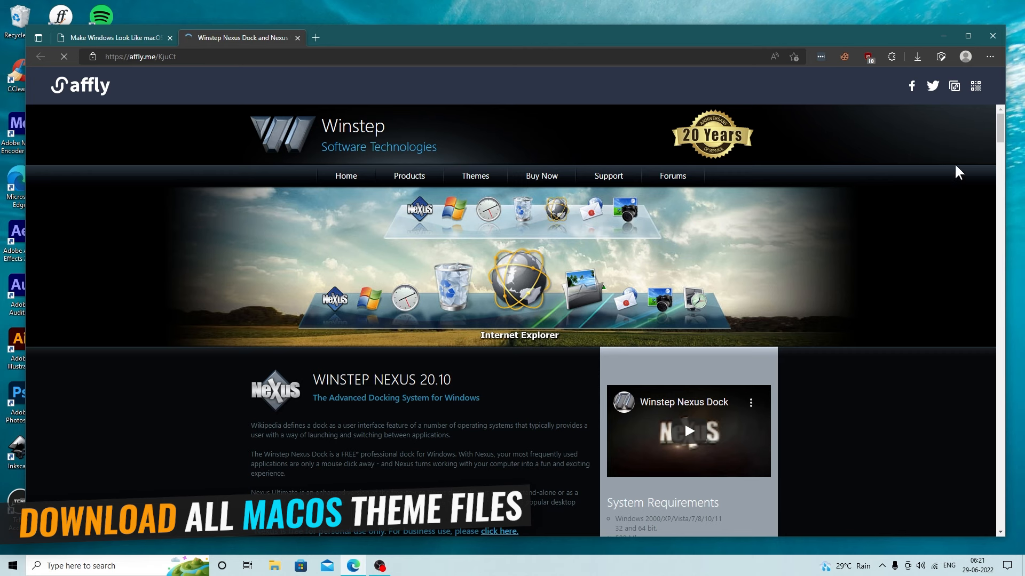
pyautogui.scroll(-8, 948, 168)
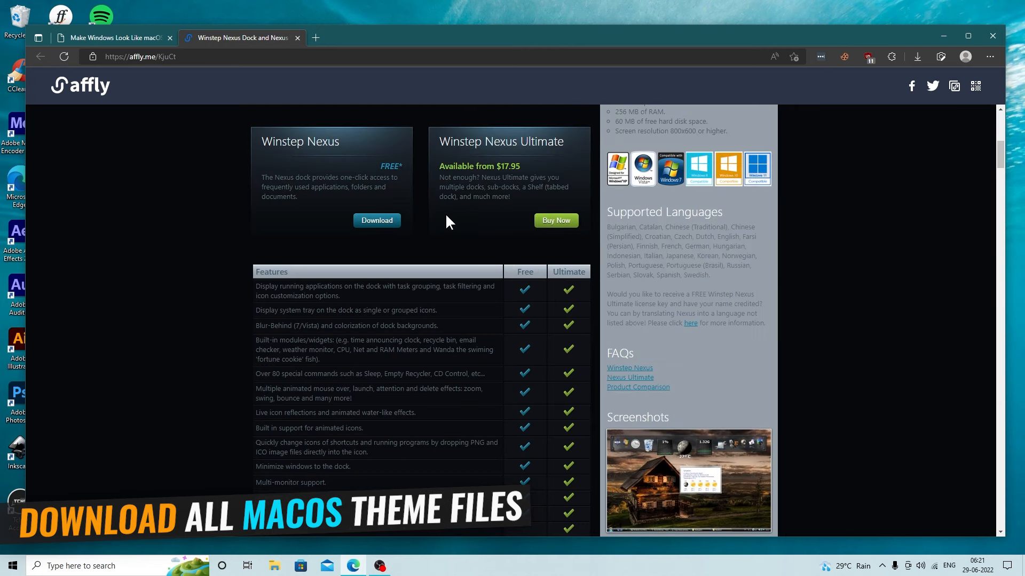
pyautogui.click(380, 225)
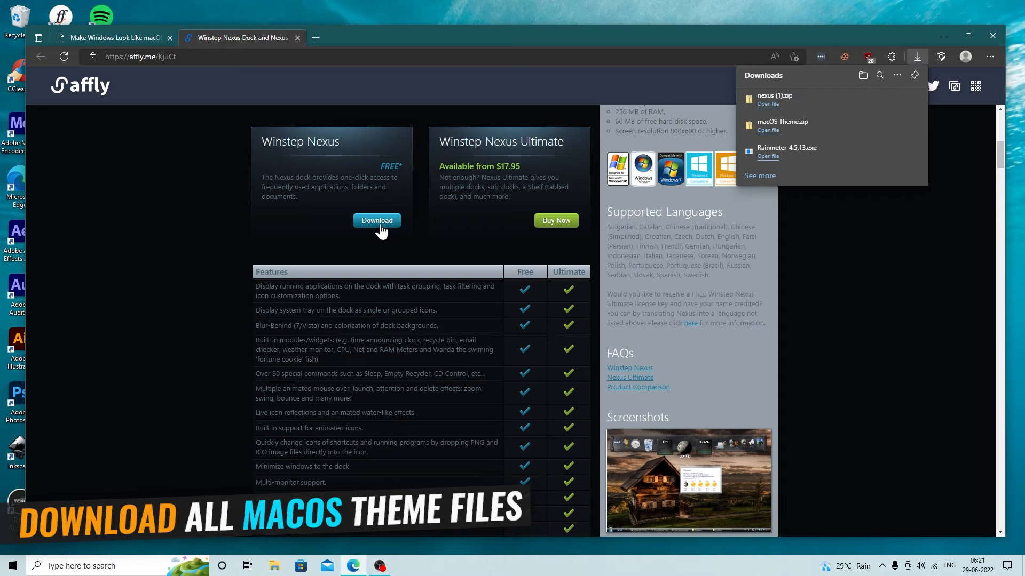
pyautogui.click(297, 38)
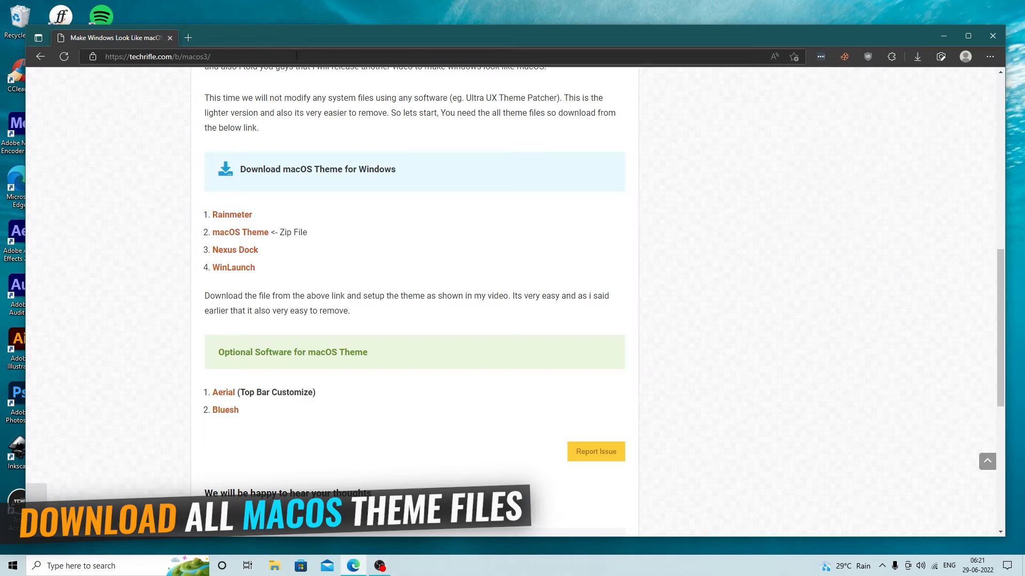
# - Download the WinLaunch installer through the article's WinLaunch link and keep the flagged Setup.exe anyway
pyautogui.click(235, 268)
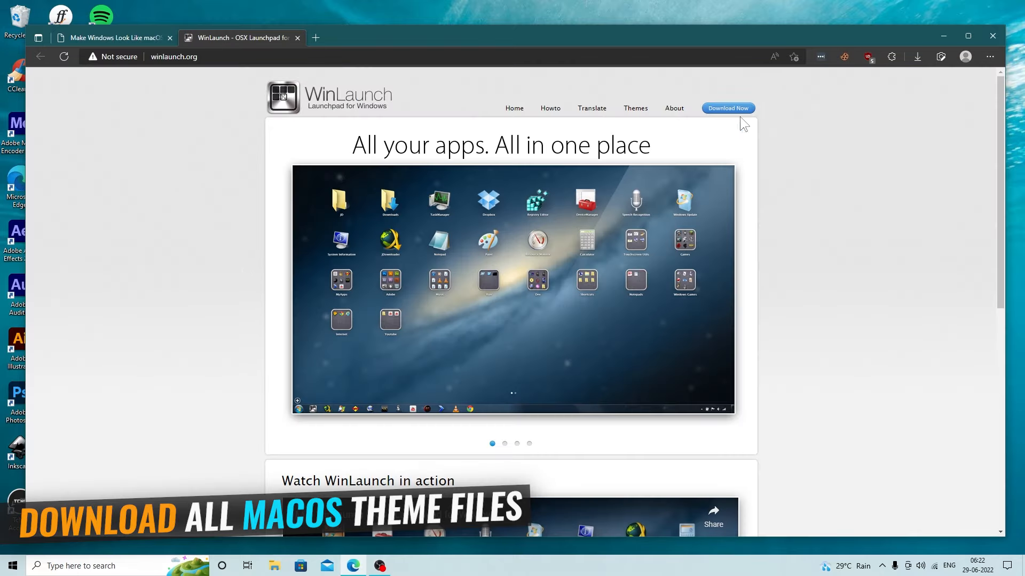
pyautogui.click(734, 113)
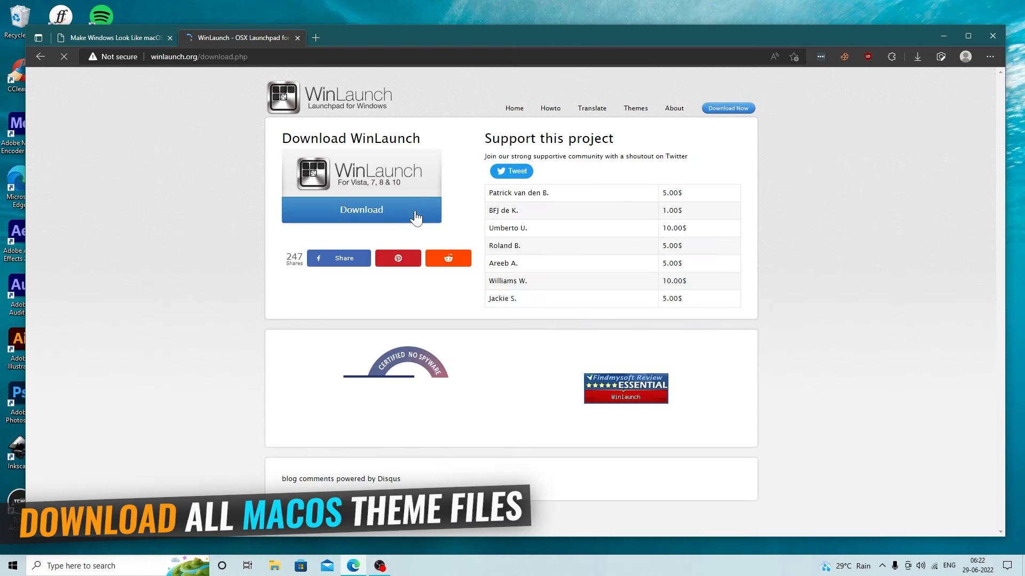
pyautogui.click(416, 216)
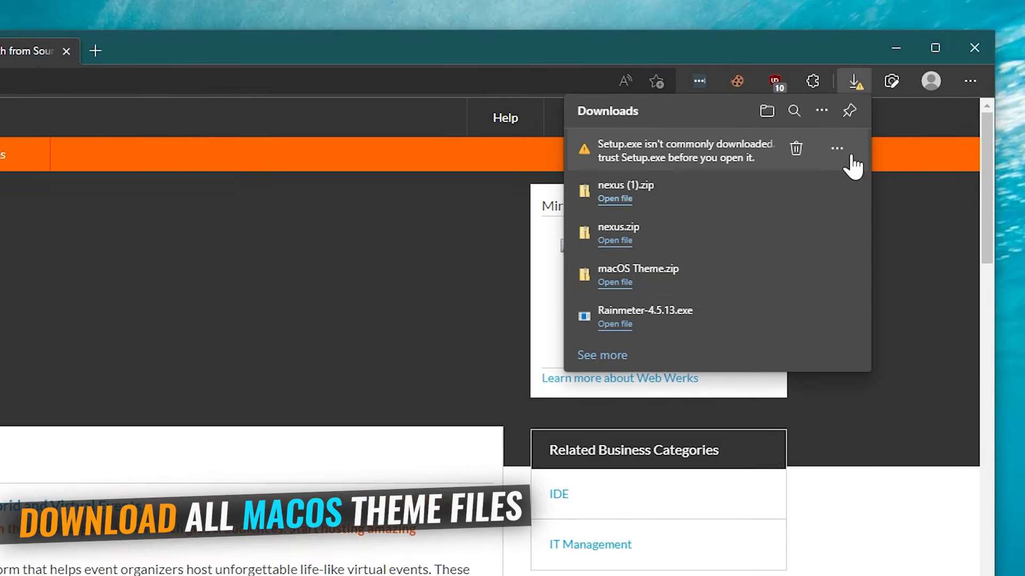
pyautogui.click(841, 150)
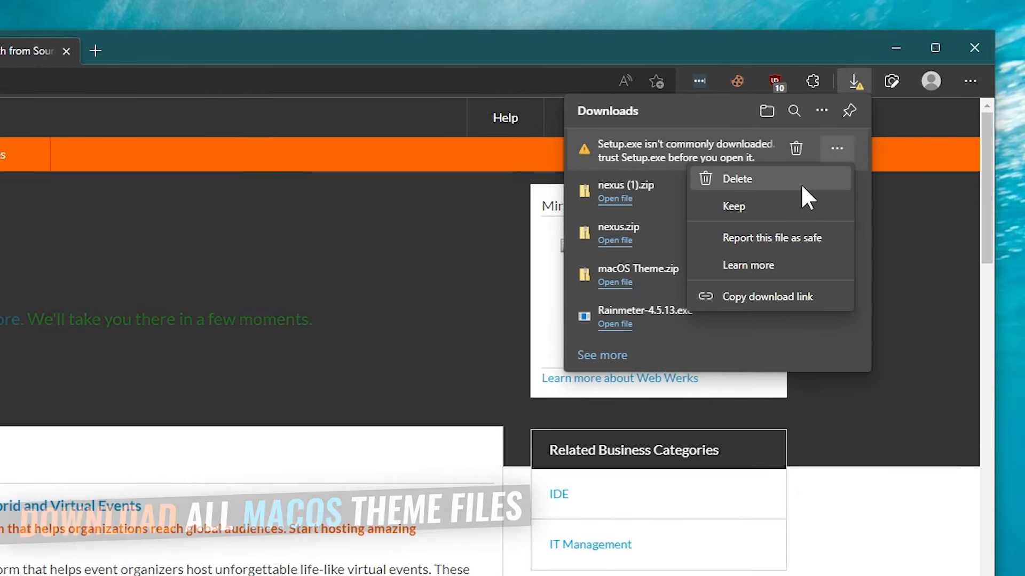
pyautogui.click(778, 207)
pyautogui.click(667, 374)
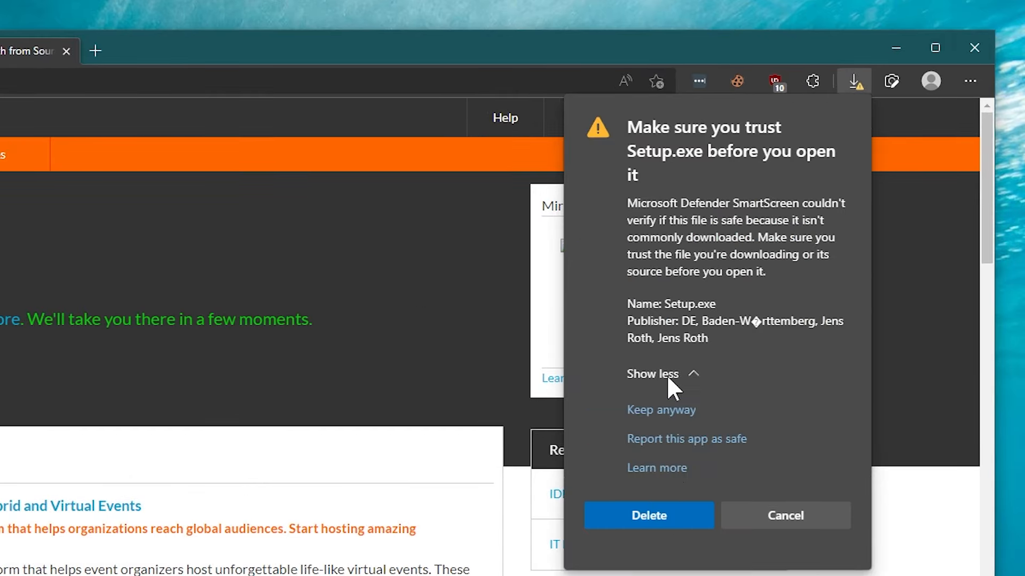
pyautogui.click(670, 411)
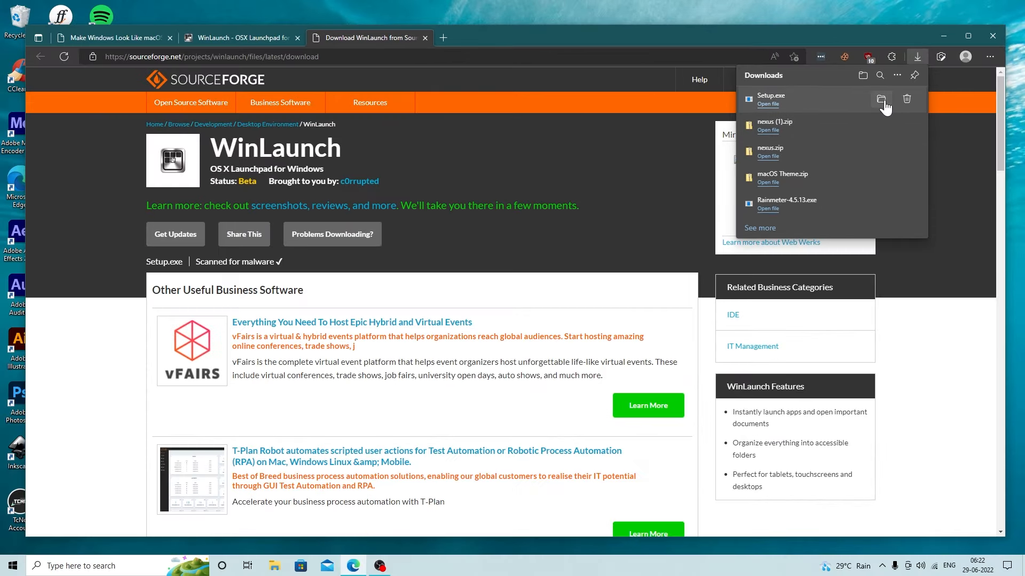
# - Show the downloaded files in their folder and delete the duplicate archive nexus (1).zip
pyautogui.click(882, 99)
pyautogui.click(424, 226)
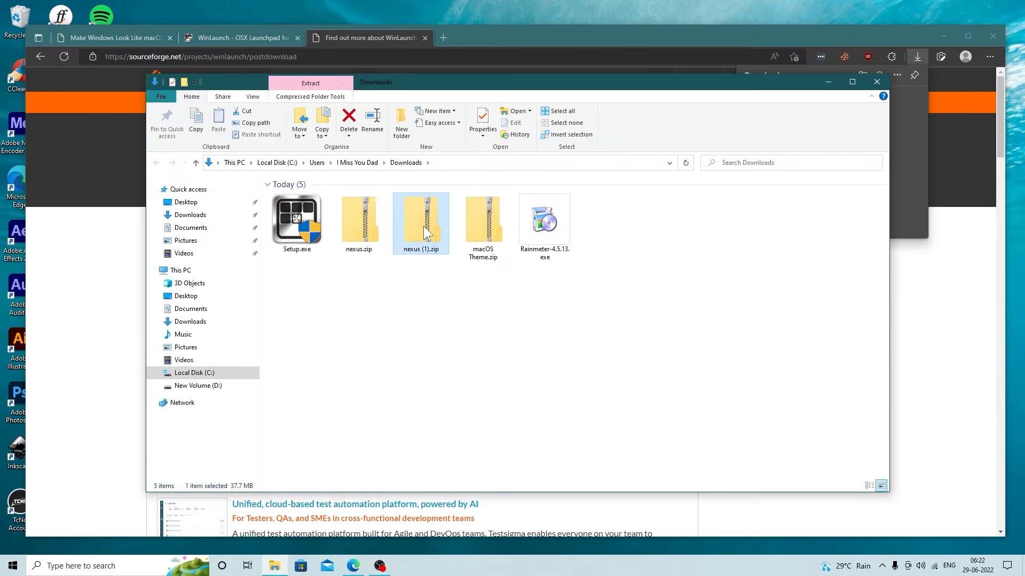
pyautogui.rightClick(423, 226)
pyautogui.click(451, 453)
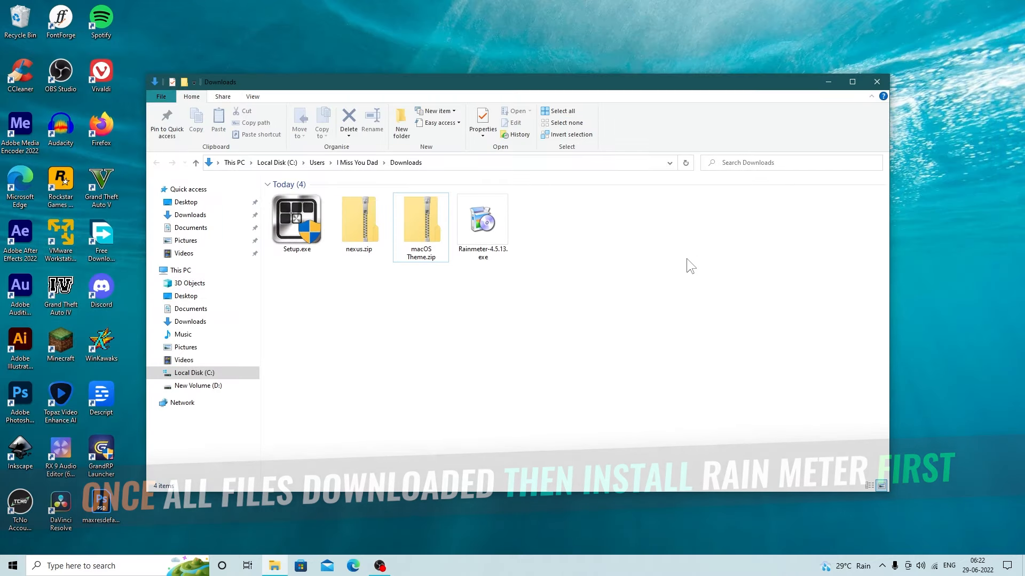
# - Run Rainmeter-4.5.13.exe and install Rainmeter in English with the standard installation
pyautogui.rightClick(488, 223)
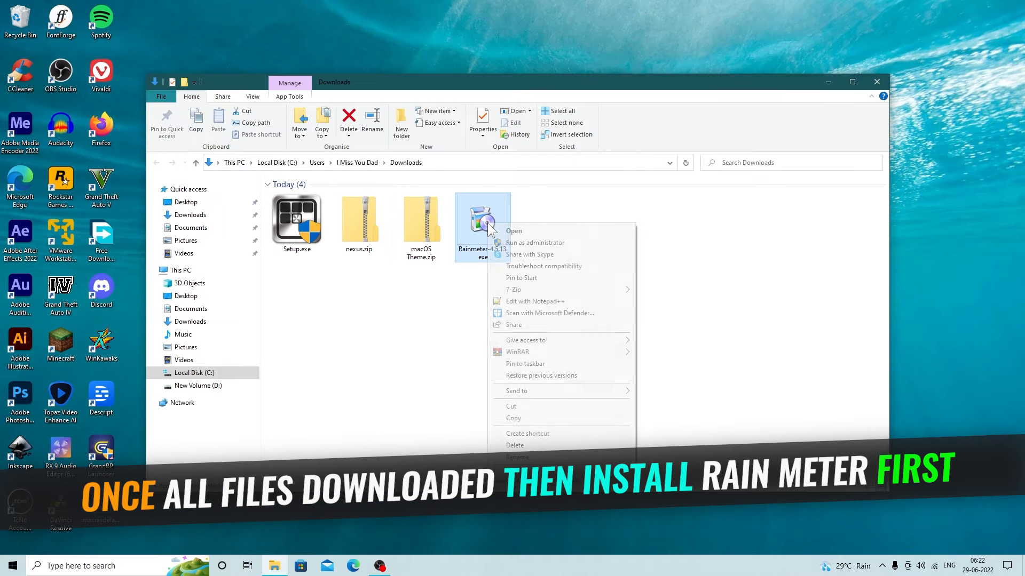
pyautogui.click(499, 229)
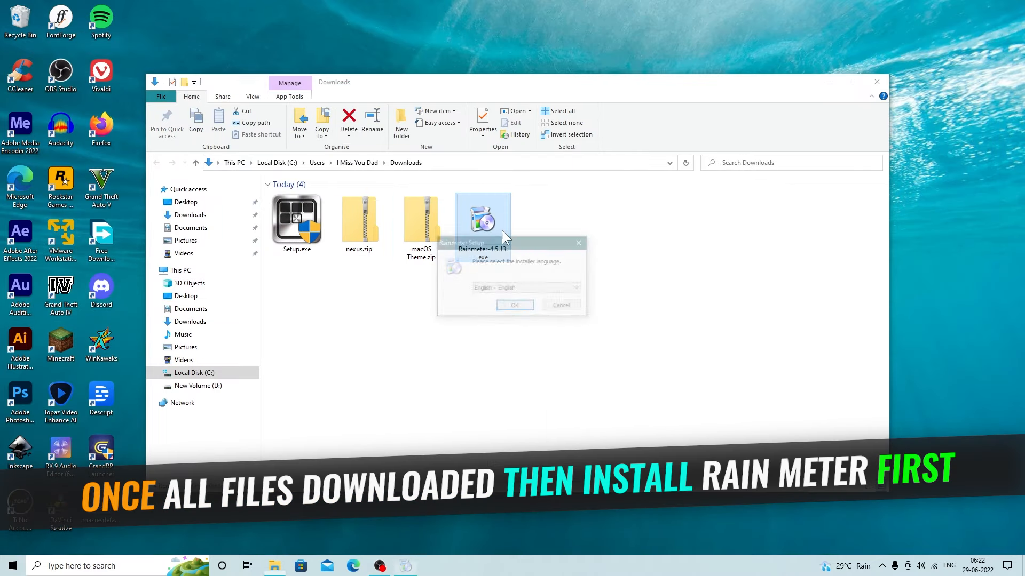
pyautogui.click(515, 306)
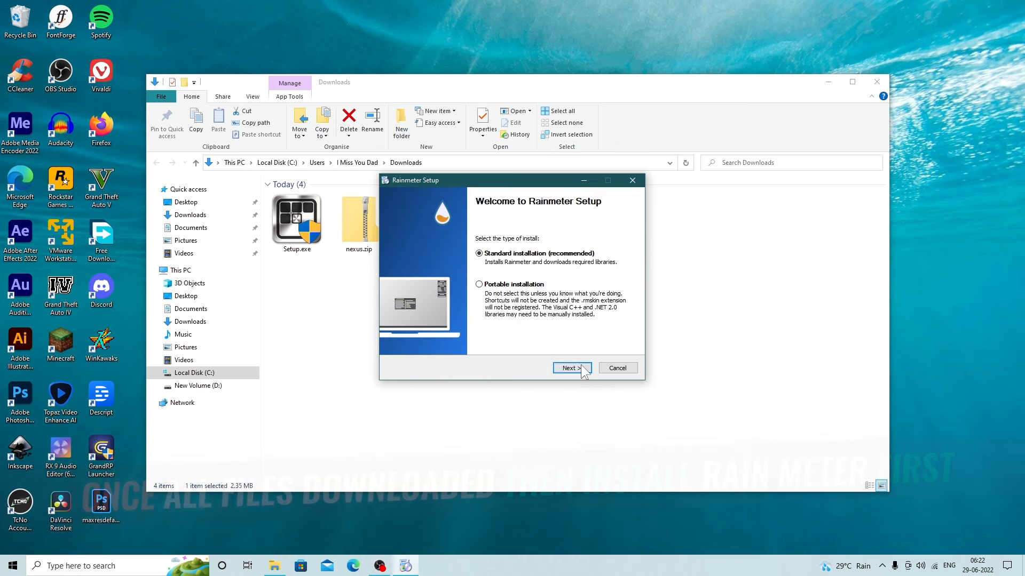
pyautogui.click(581, 368)
pyautogui.click(574, 368)
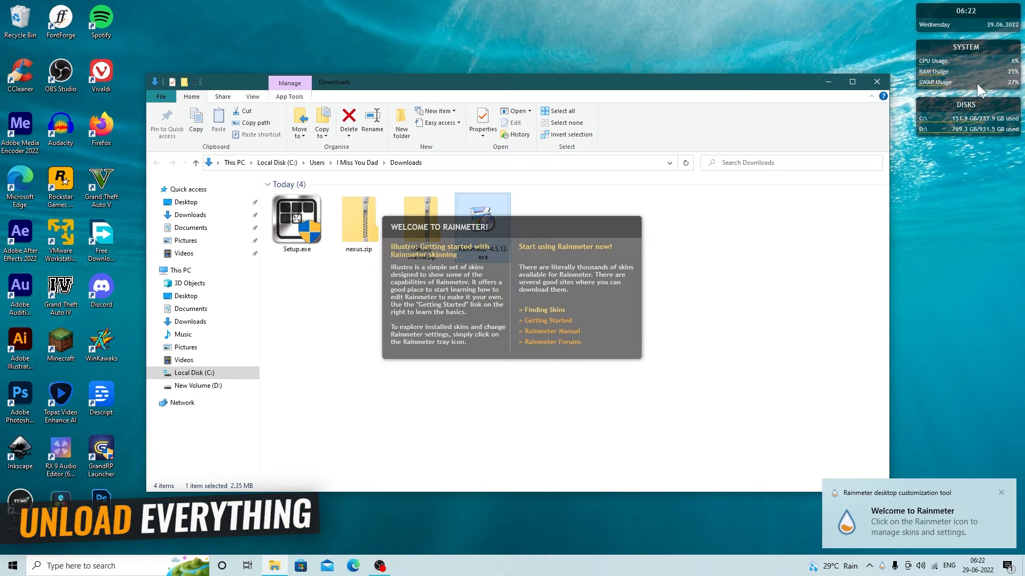
# - Unload all default illustro skins from the desktop: the welcome, disk, system and clock skins
pyautogui.rightClick(565, 255)
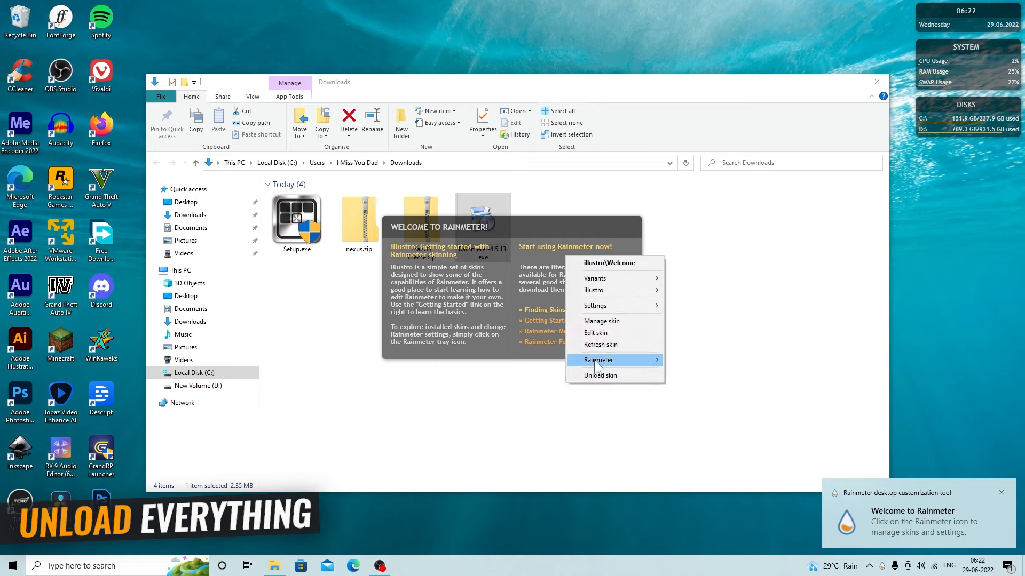
pyautogui.click(595, 380)
pyautogui.rightClick(979, 122)
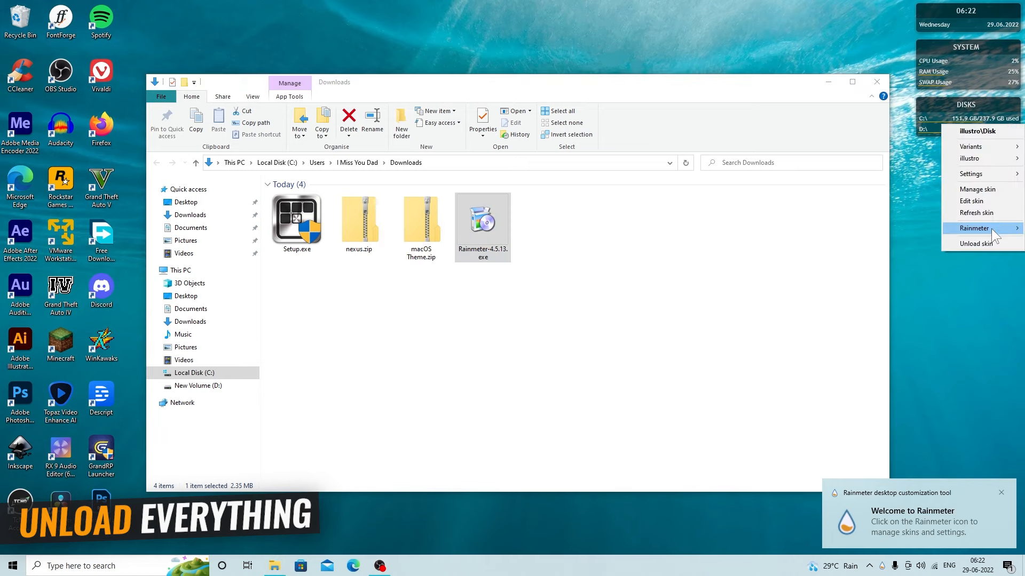
pyautogui.click(991, 243)
pyautogui.rightClick(974, 75)
pyautogui.click(966, 191)
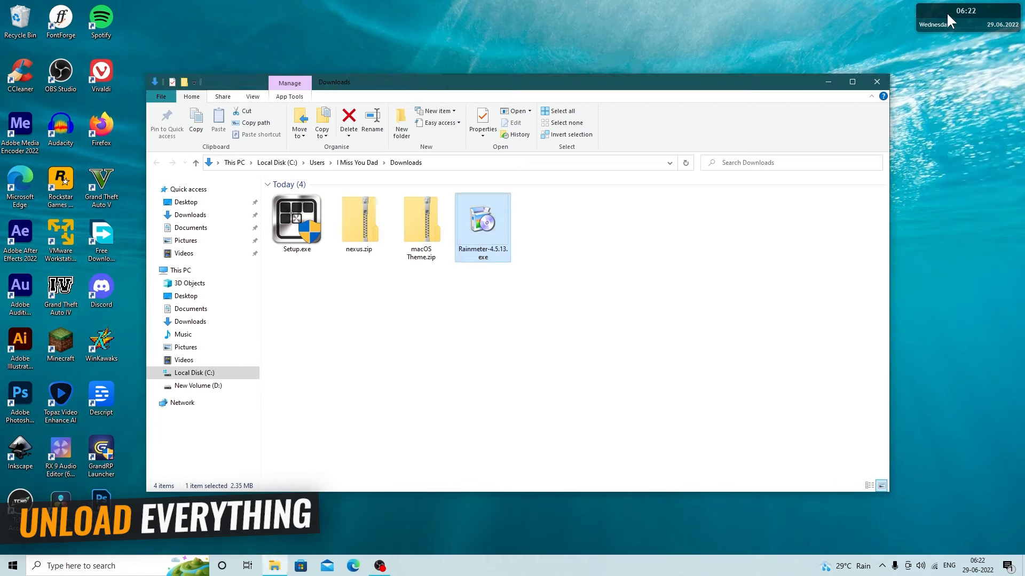
pyautogui.rightClick(947, 12)
pyautogui.click(958, 133)
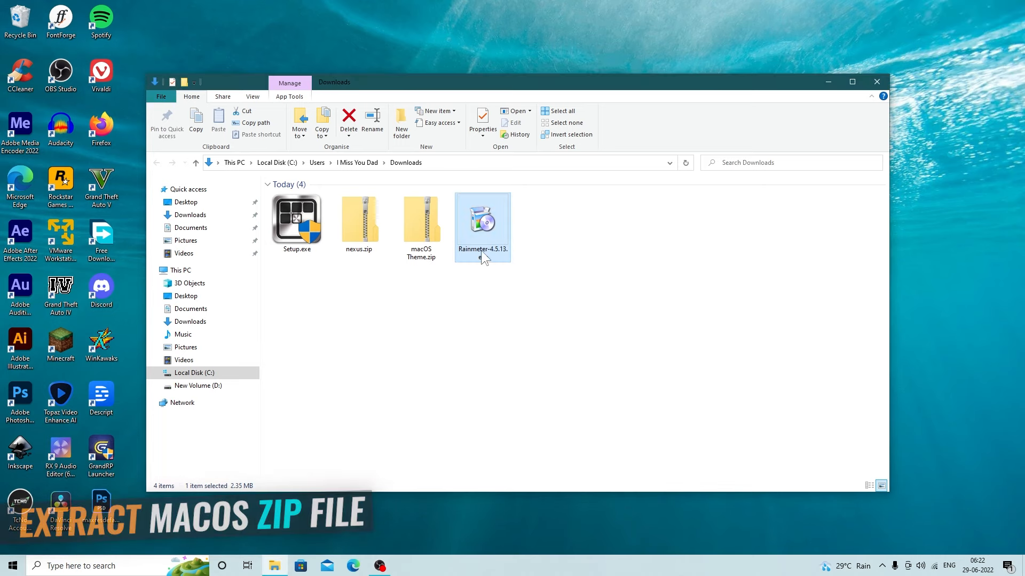
# - Extract macOS Theme.zip with 7-Zip into its own macOS Theme folder in Downloads
pyautogui.click(427, 224)
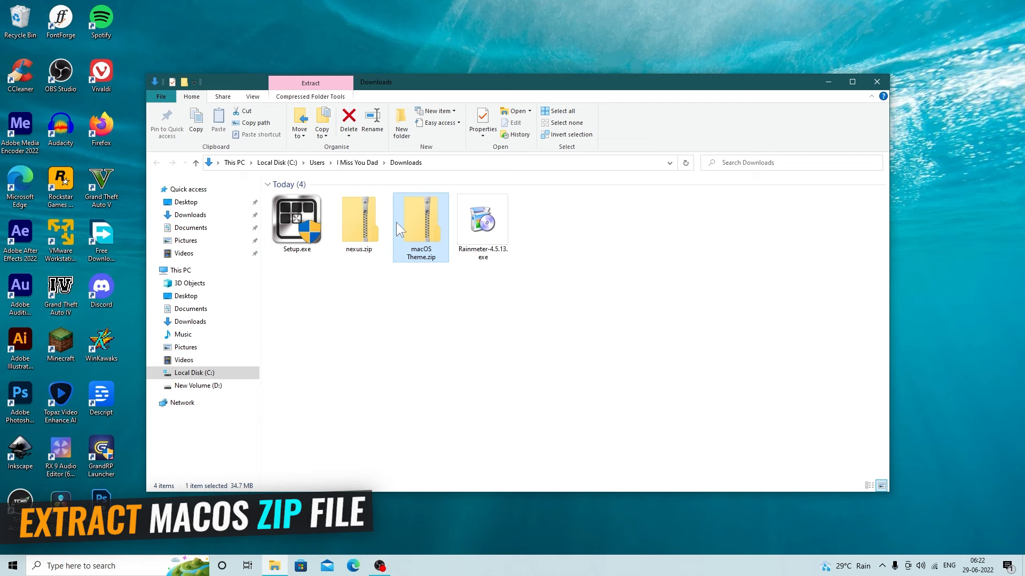
pyautogui.rightClick(428, 222)
pyautogui.moveTo(470, 282)
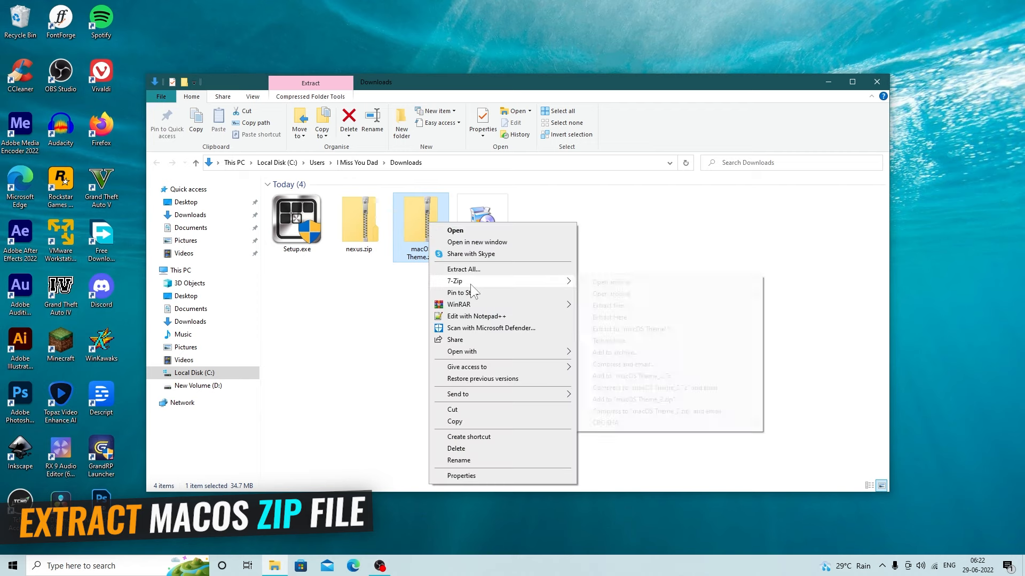
pyautogui.click(626, 330)
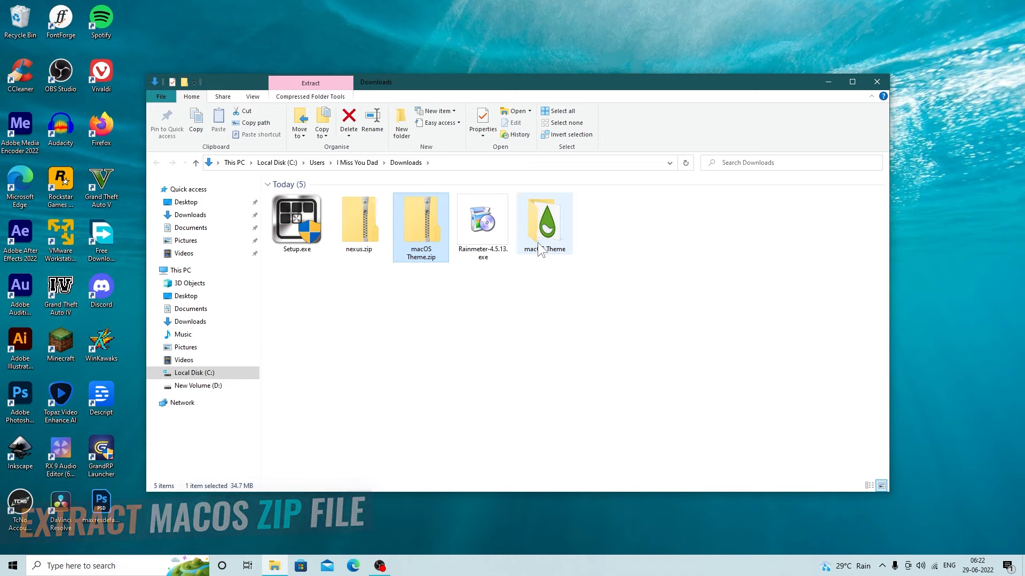
# - Open the extracted macOS Theme folder in Downloads and display its contents as large icons
pyautogui.click(548, 221)
pyautogui.rightClick(538, 225)
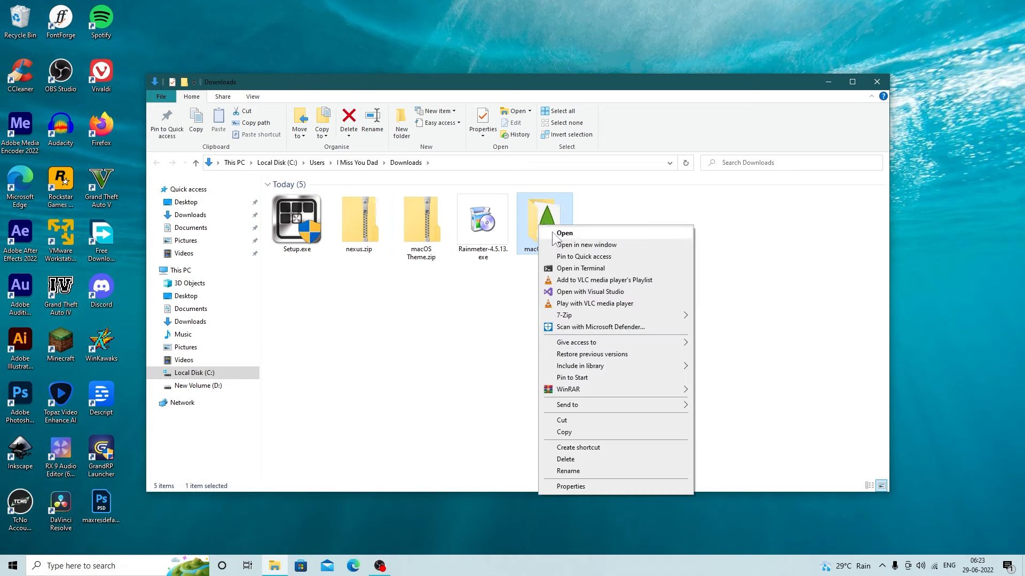
pyautogui.click(552, 232)
pyautogui.click(253, 97)
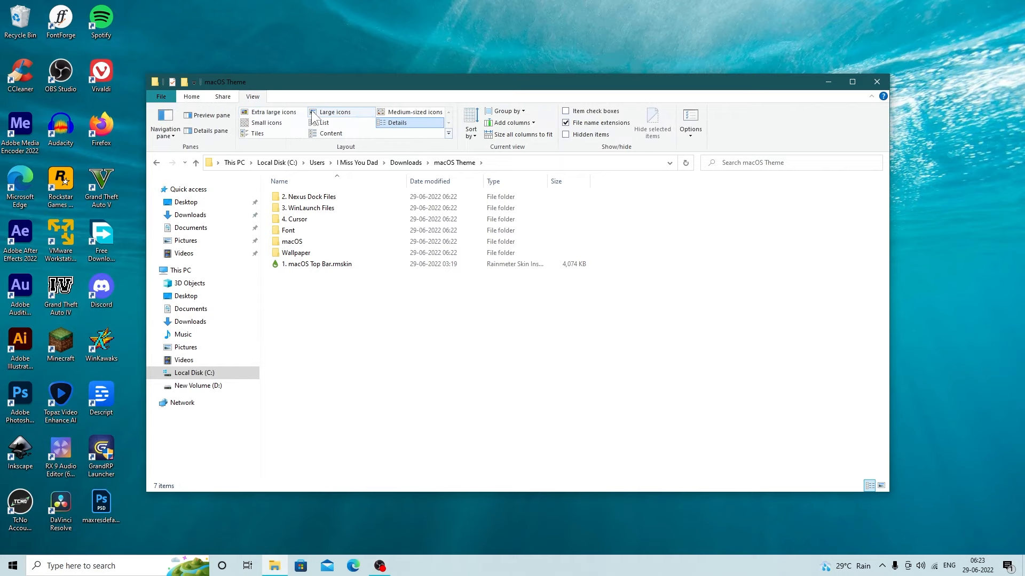
pyautogui.click(344, 111)
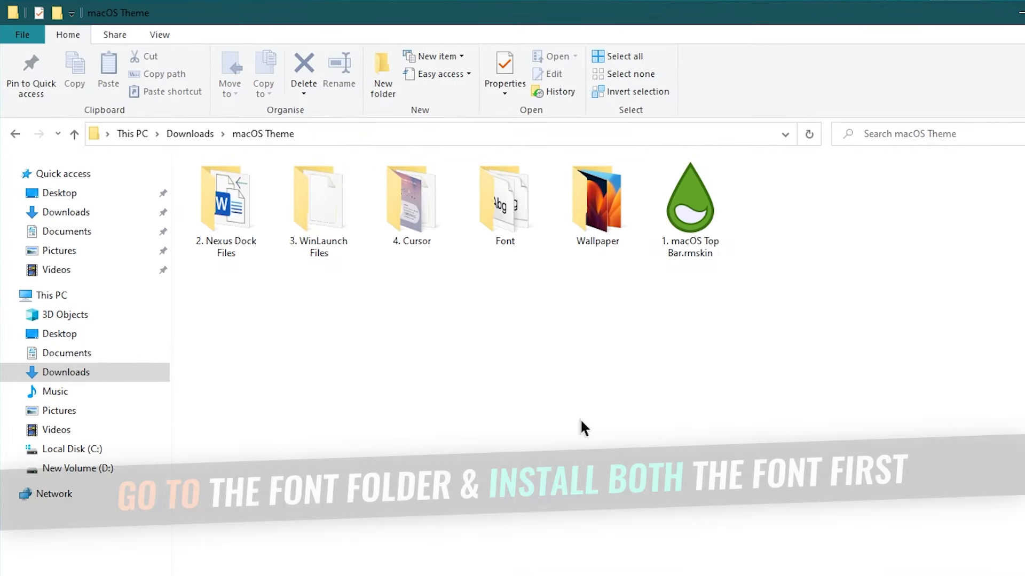
# - Install ASymbol.ttf and System San Francisco Display Regular.ttf from the Font folder, replacing the already installed versions
pyautogui.rightClick(501, 210)
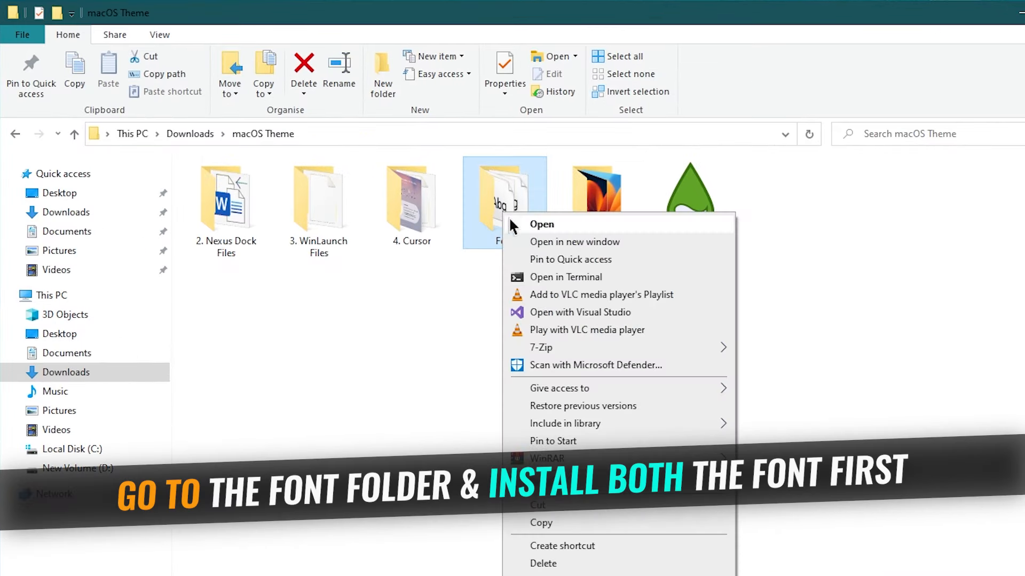
pyautogui.click(519, 225)
pyautogui.rightClick(226, 188)
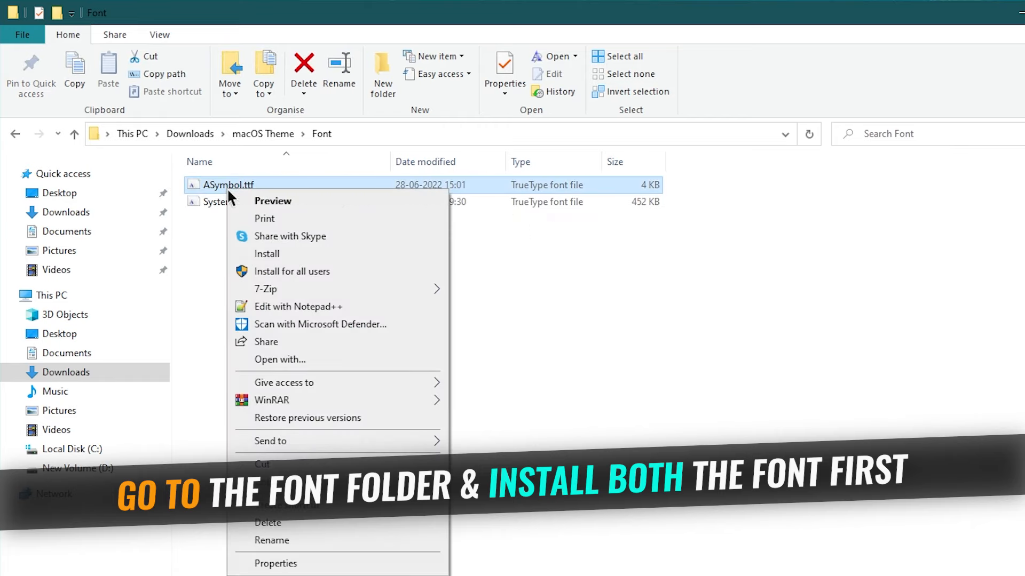
pyautogui.click(269, 254)
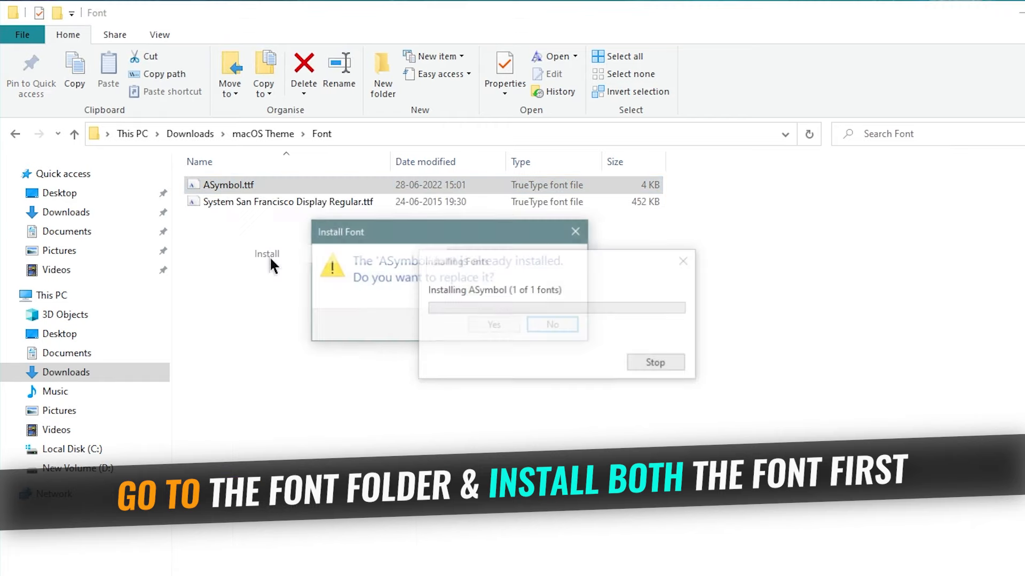
pyautogui.click(485, 327)
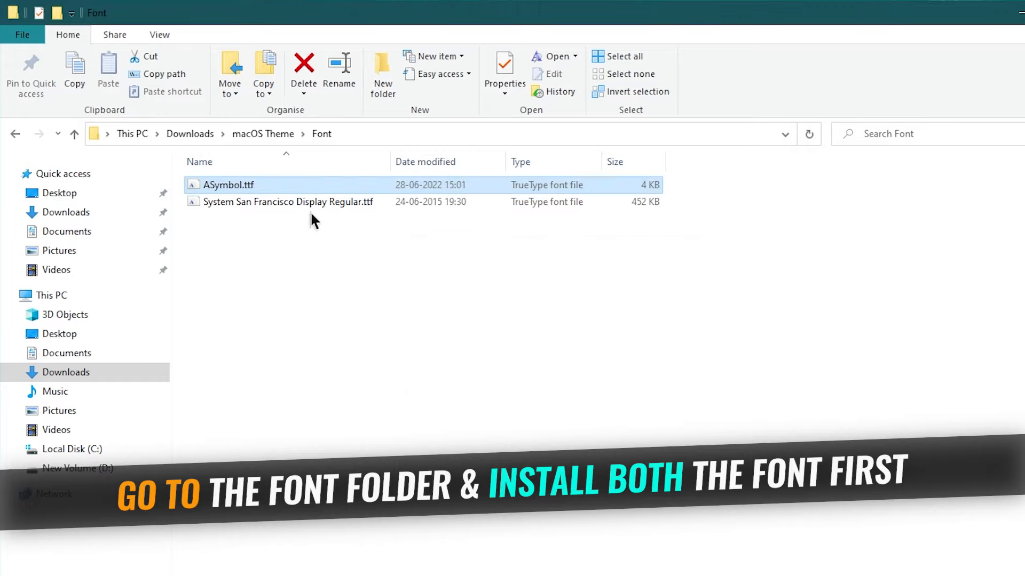
pyautogui.rightClick(309, 208)
pyautogui.click(347, 273)
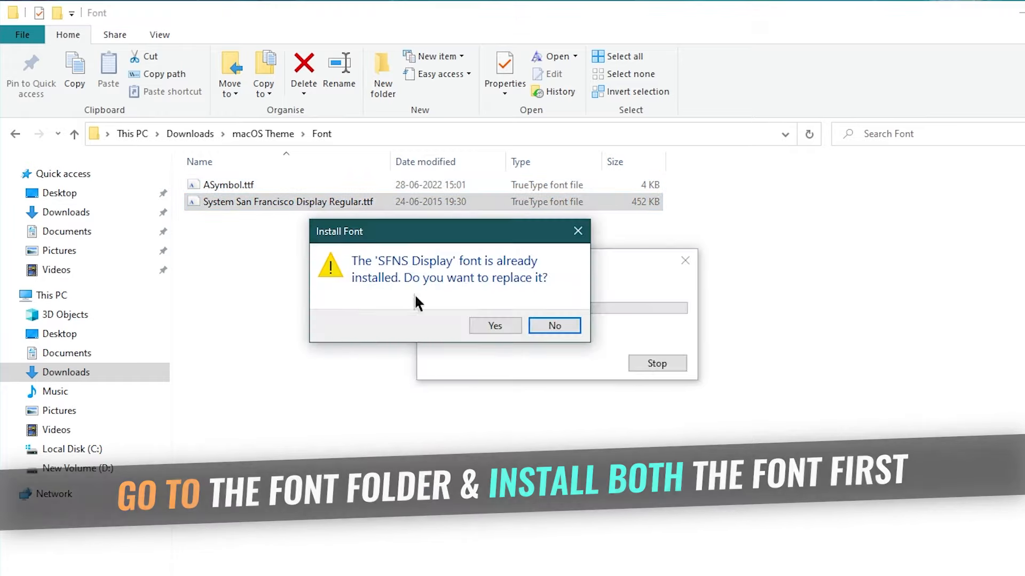
pyautogui.click(511, 324)
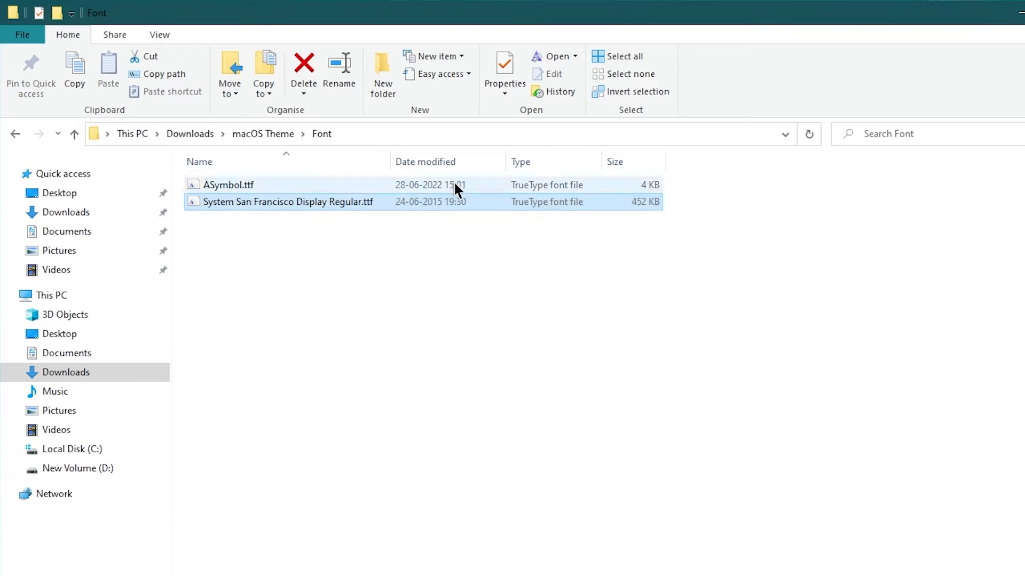
# - Install the Rainmeter skin 1. macOS Top Bar.rmskin from the macOS Theme folder
pyautogui.click(12, 136)
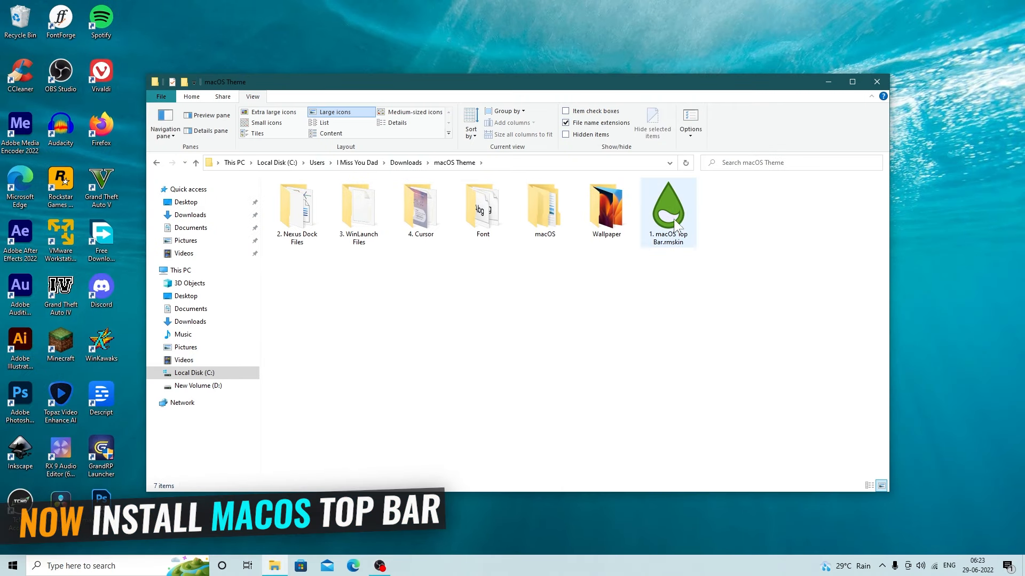
pyautogui.rightClick(665, 207)
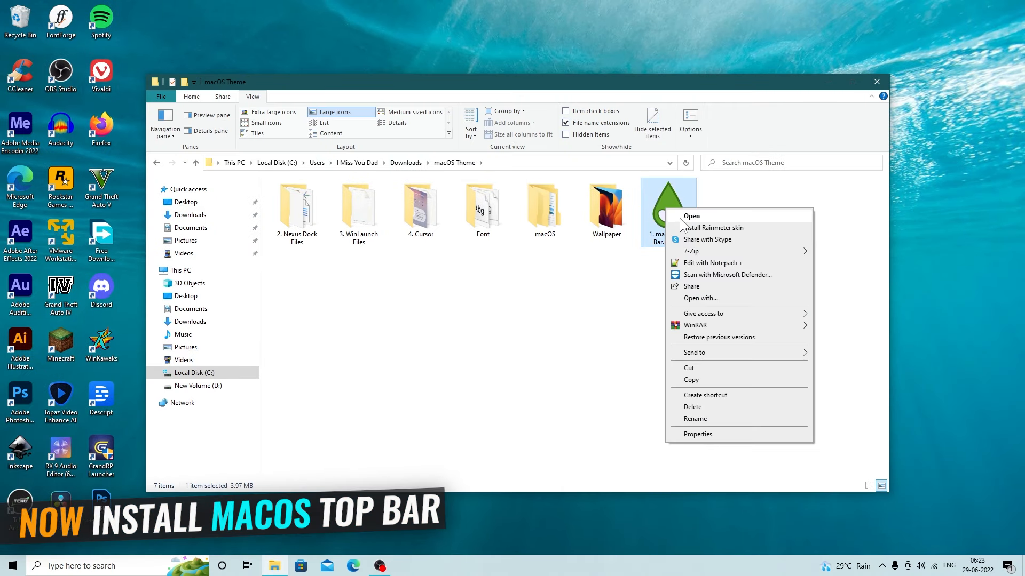
pyautogui.click(680, 217)
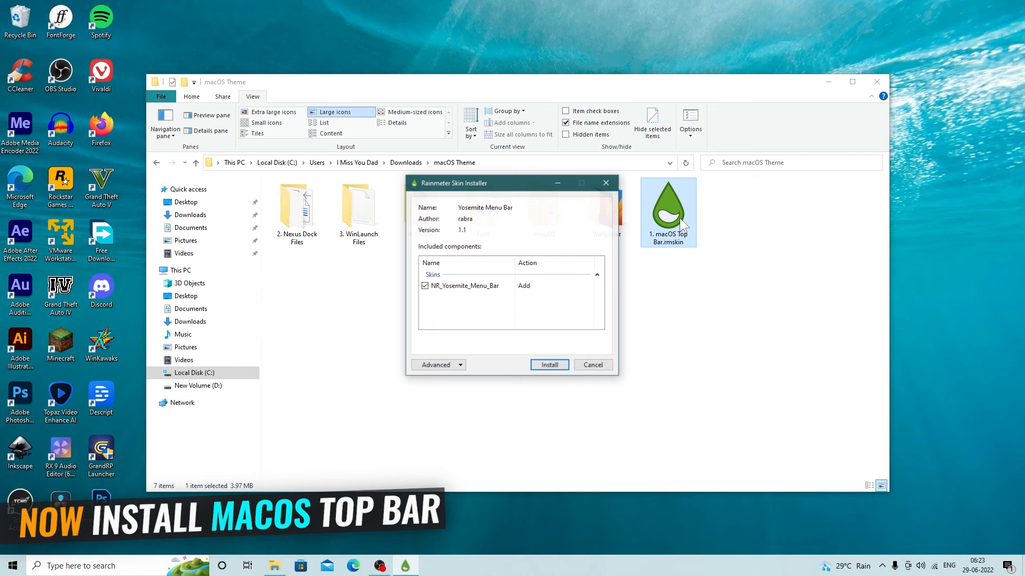
pyautogui.click(548, 366)
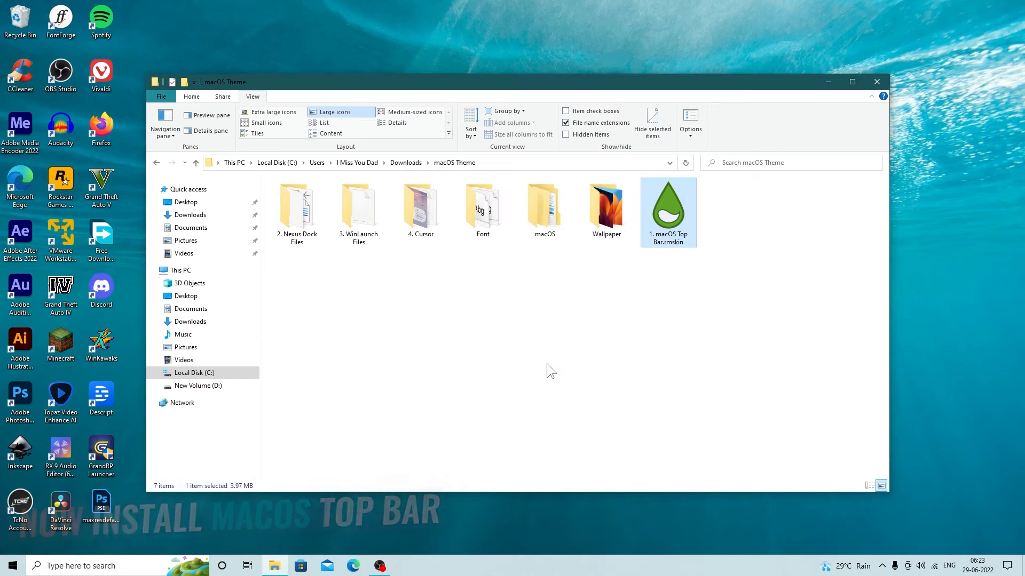
# - Move the Rainmeter icon out of the hidden notification icons and open the Manage Rainmeter window
pyautogui.click(882, 566)
pyautogui.moveTo(892, 544); pyautogui.dragTo(882, 566)
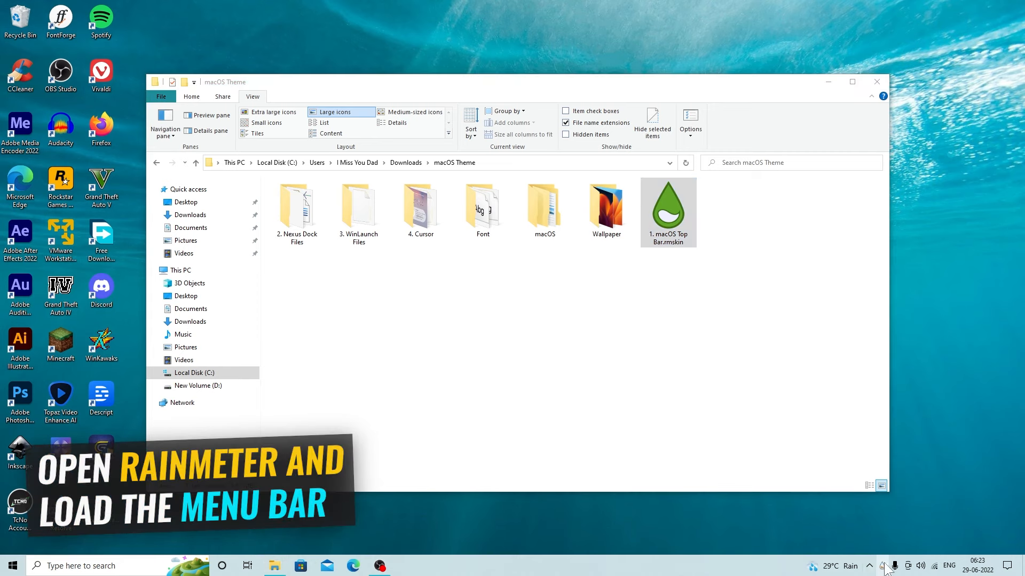
pyautogui.click(883, 566)
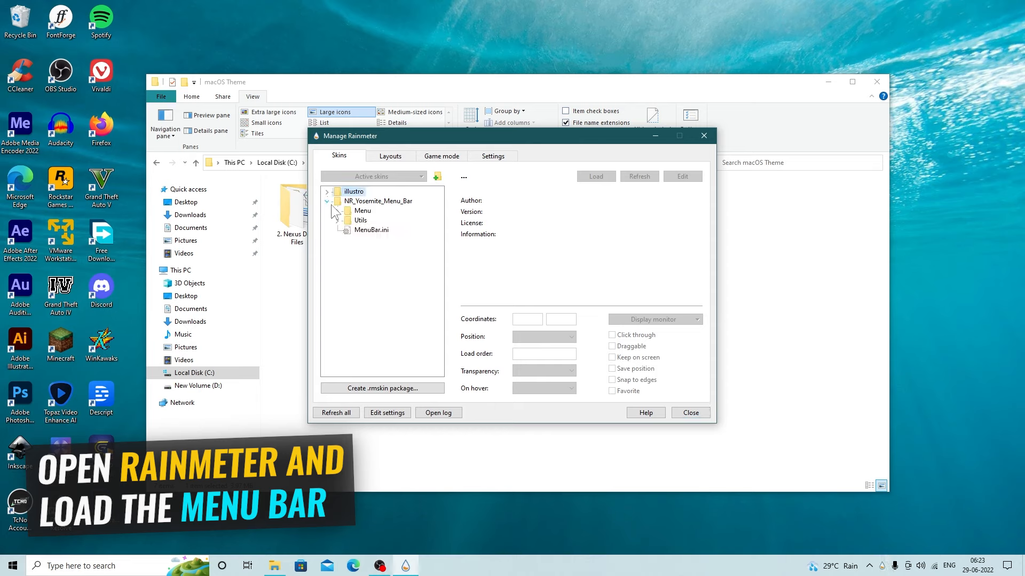
# - Load MenuBar.ini from the NR_Yosemite_Menu_Bar skin and set its position to On desktop
pyautogui.rightClick(367, 231)
pyautogui.click(378, 235)
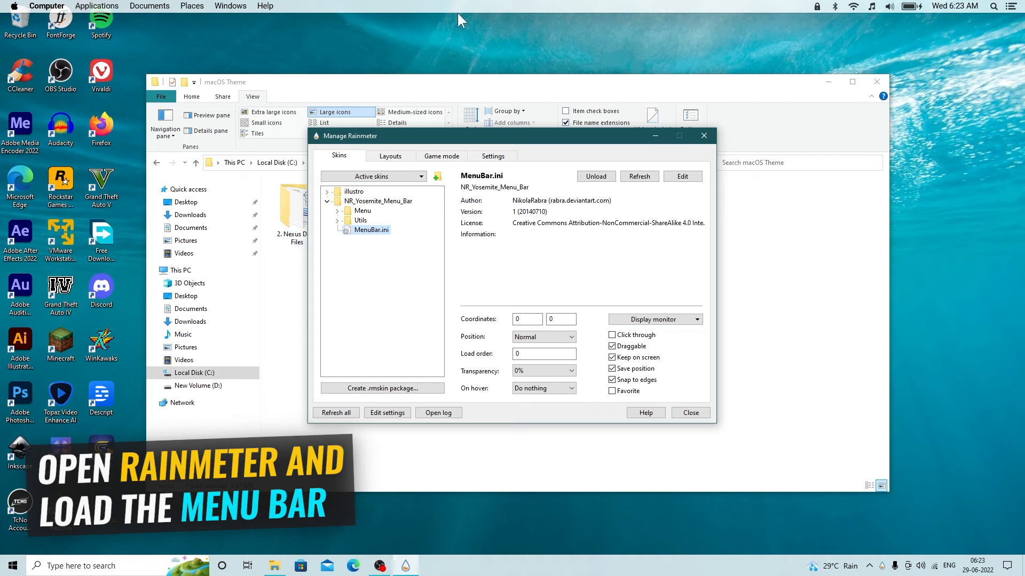
pyautogui.click(544, 336)
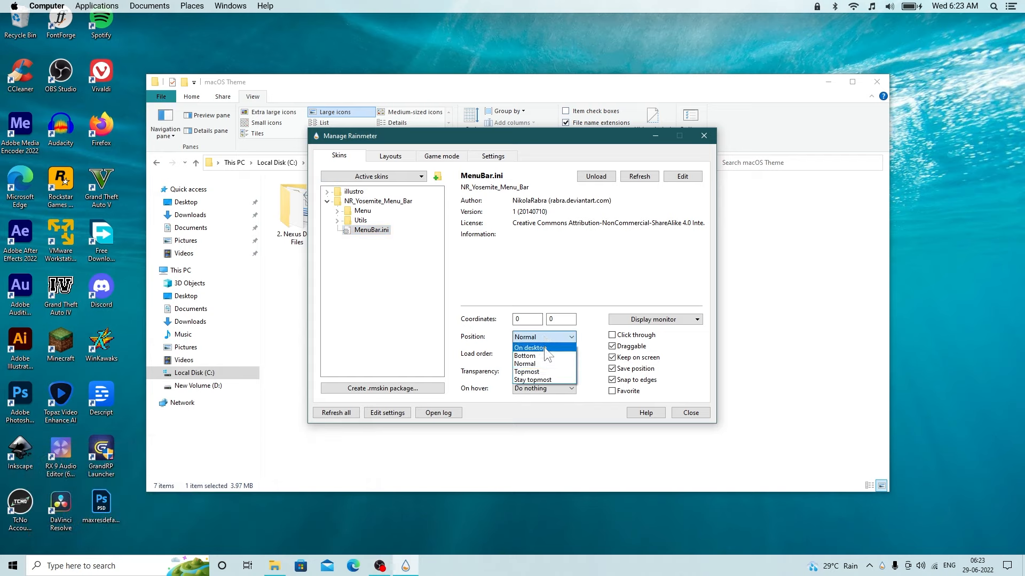
pyautogui.click(544, 346)
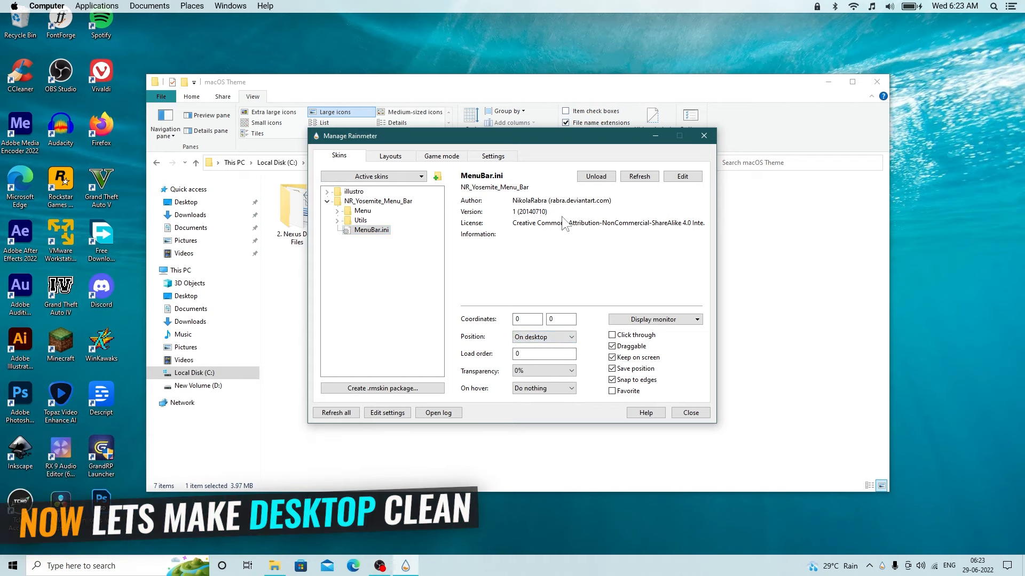
pyautogui.click(646, 136)
# - Hide all desktop icons, moving the macOS Theme window aside to reach the desktop and back
pyautogui.moveTo(487, 85); pyautogui.dragTo(713, 124)
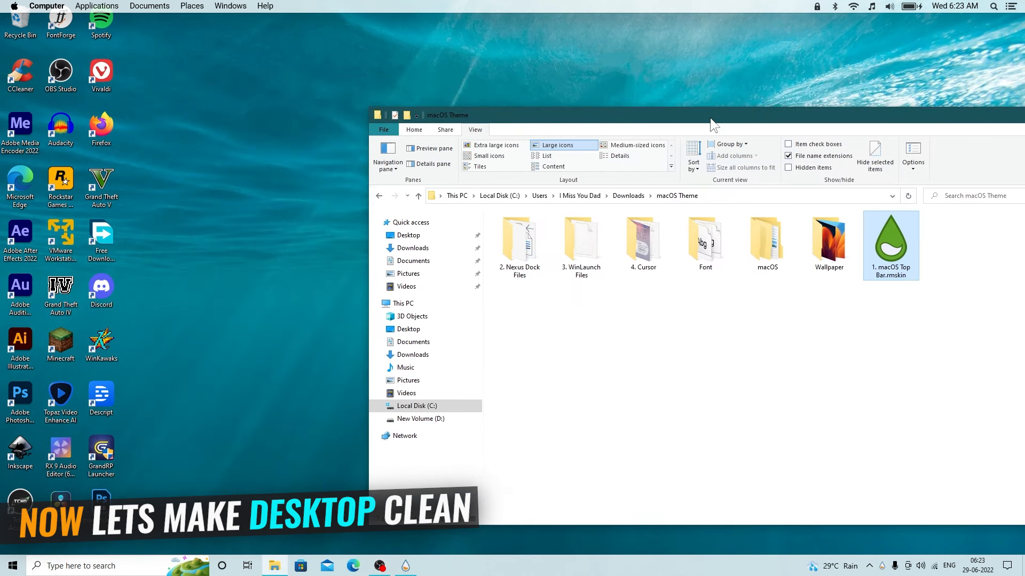
pyautogui.rightClick(192, 171)
pyautogui.moveTo(212, 179)
pyautogui.click(331, 247)
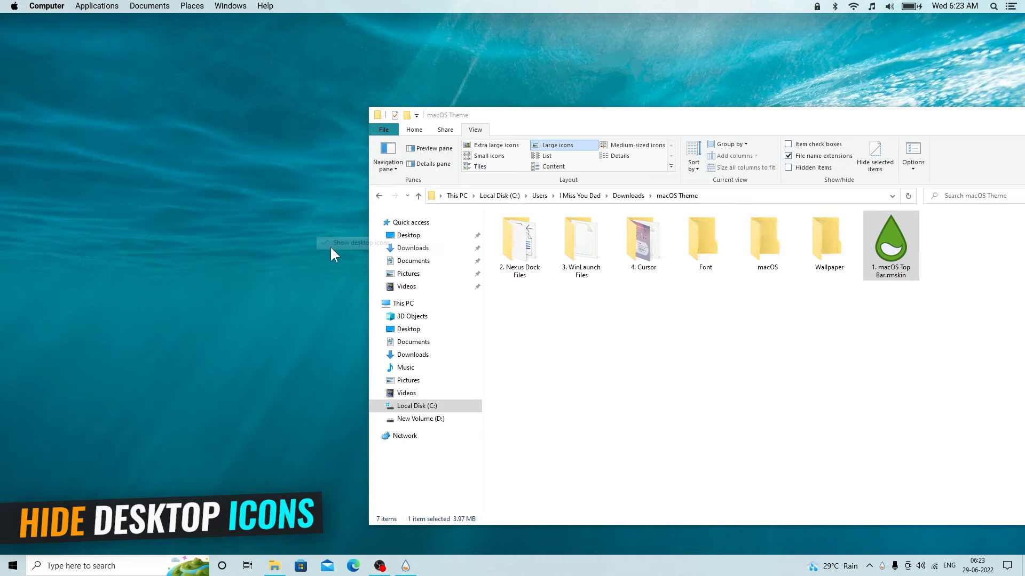
pyautogui.moveTo(501, 124); pyautogui.dragTo(309, 101)
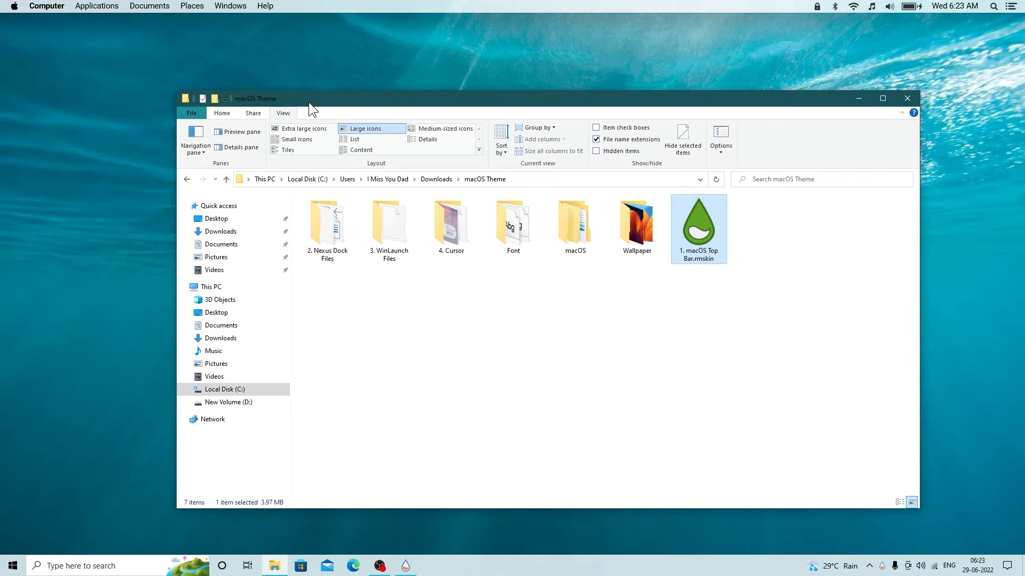
# - Move the macOS folder from macOS Theme to the root of Local Disk (C:) and view that drive with large icons
pyautogui.click(566, 227)
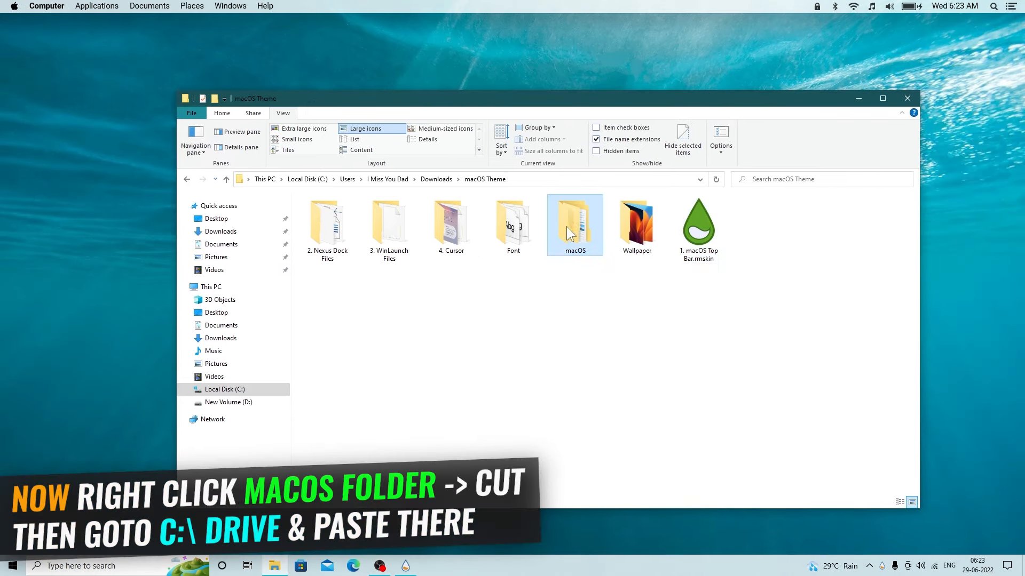
pyautogui.rightClick(572, 220)
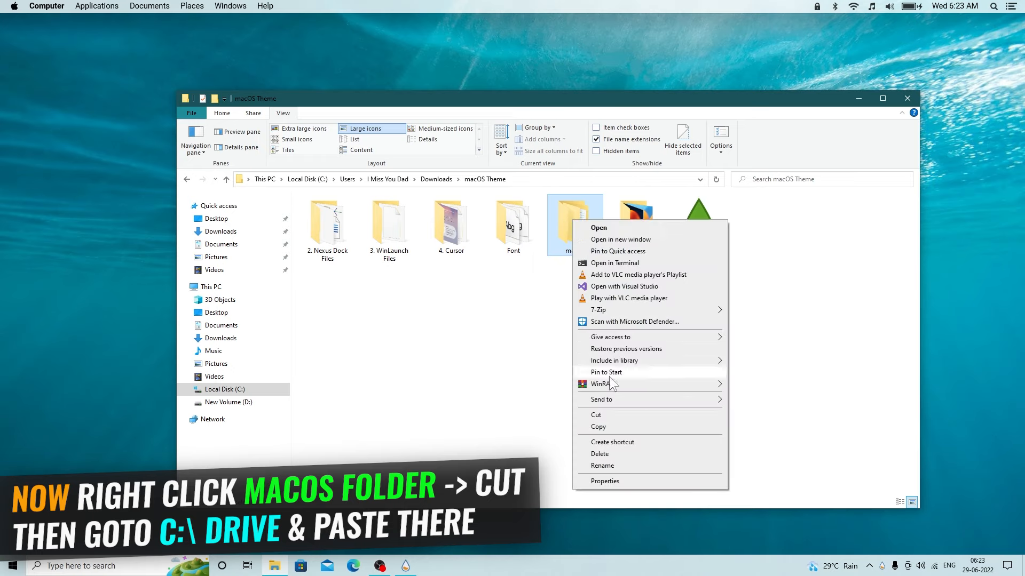
pyautogui.click(615, 415)
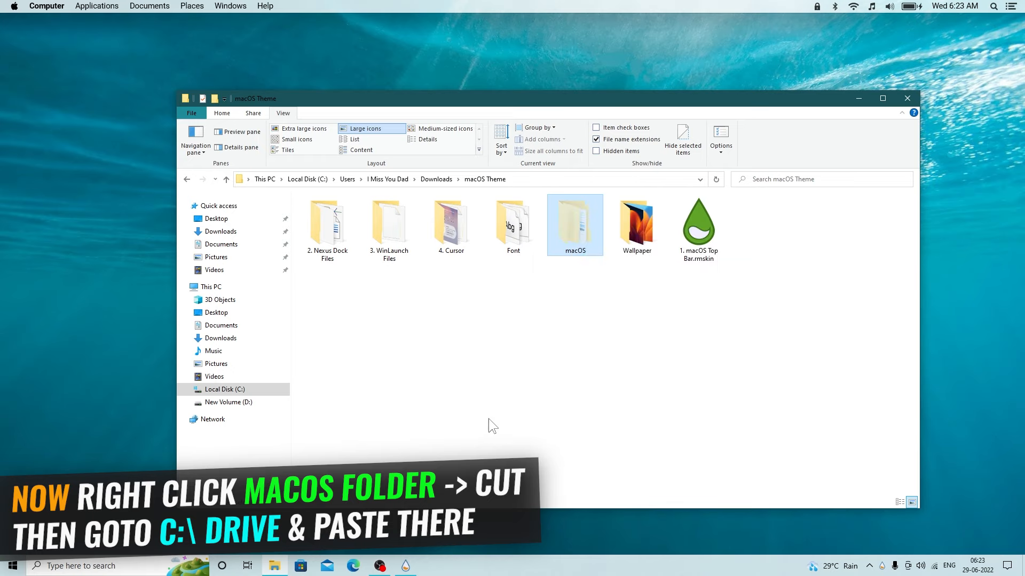
pyautogui.click(224, 390)
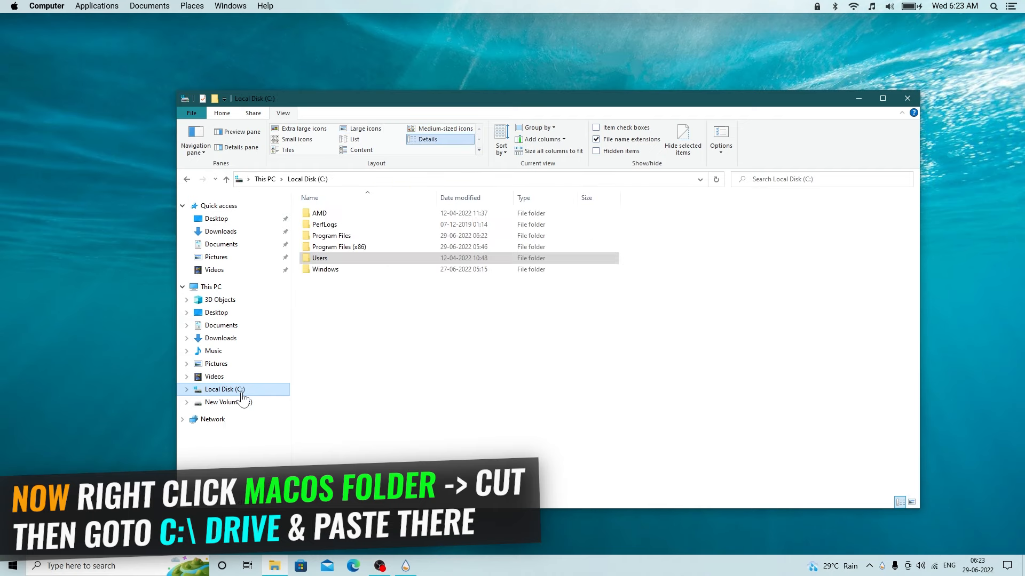
pyautogui.rightClick(433, 354)
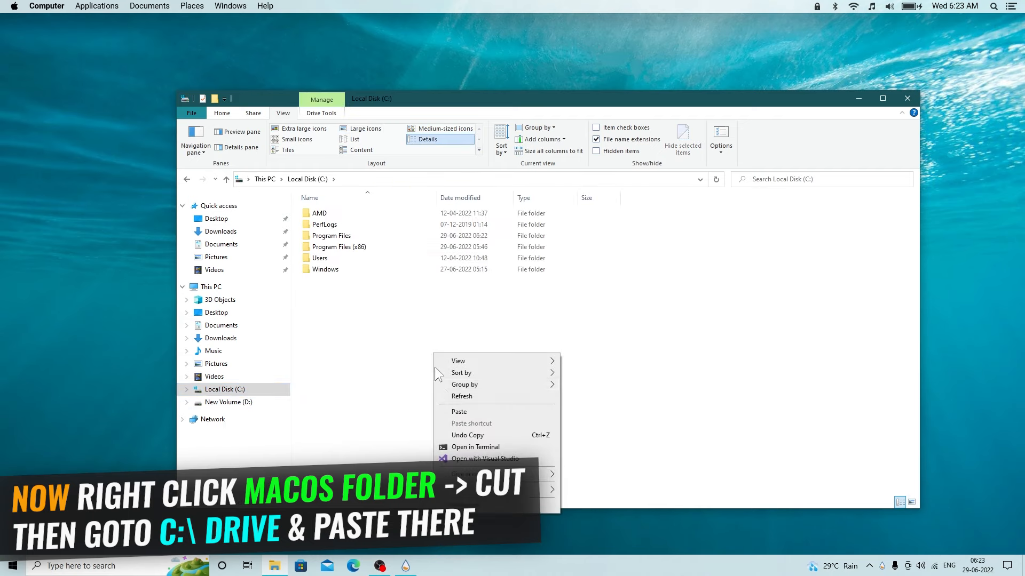
pyautogui.click(448, 408)
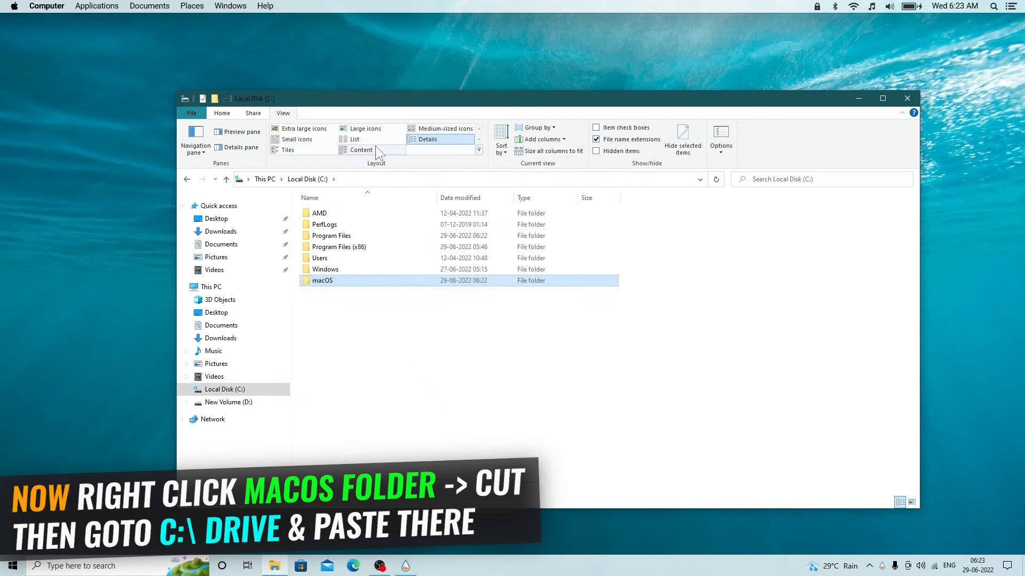
pyautogui.click(365, 128)
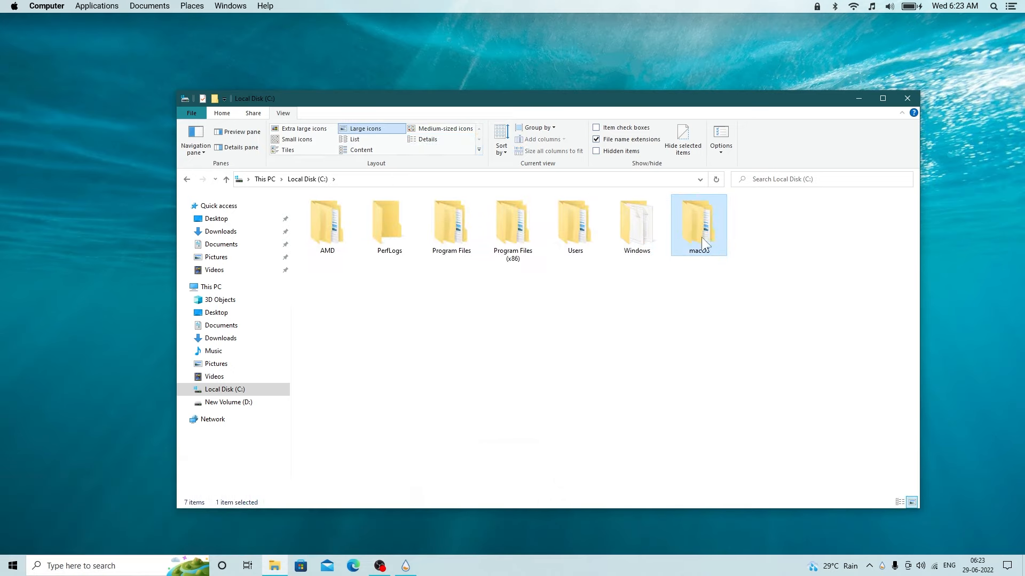
# - Open nexus.zip from the Downloads folder and display its contents as large icons
pyautogui.click(250, 235)
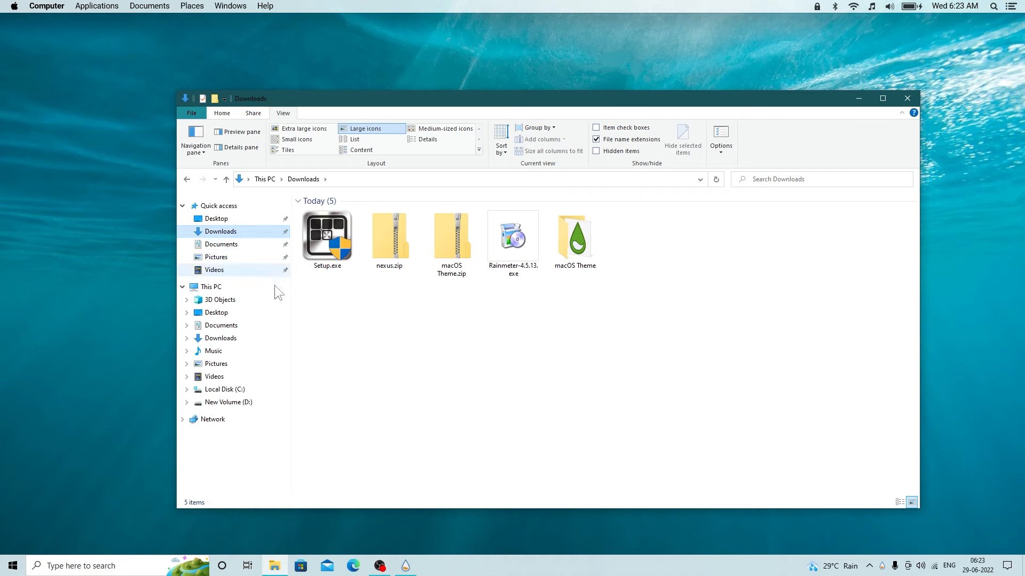
pyautogui.rightClick(391, 229)
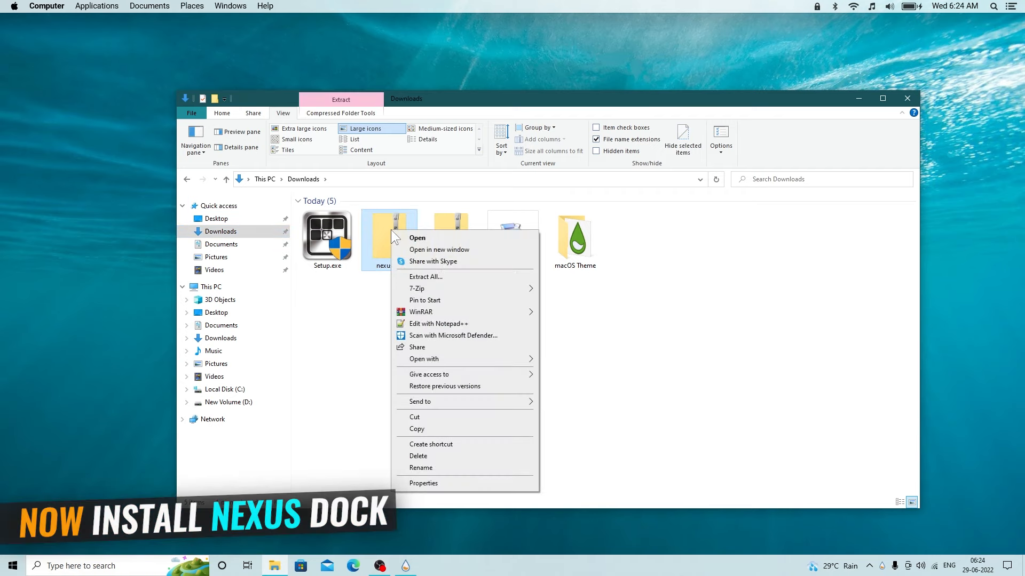
pyautogui.click(407, 238)
pyautogui.click(340, 214)
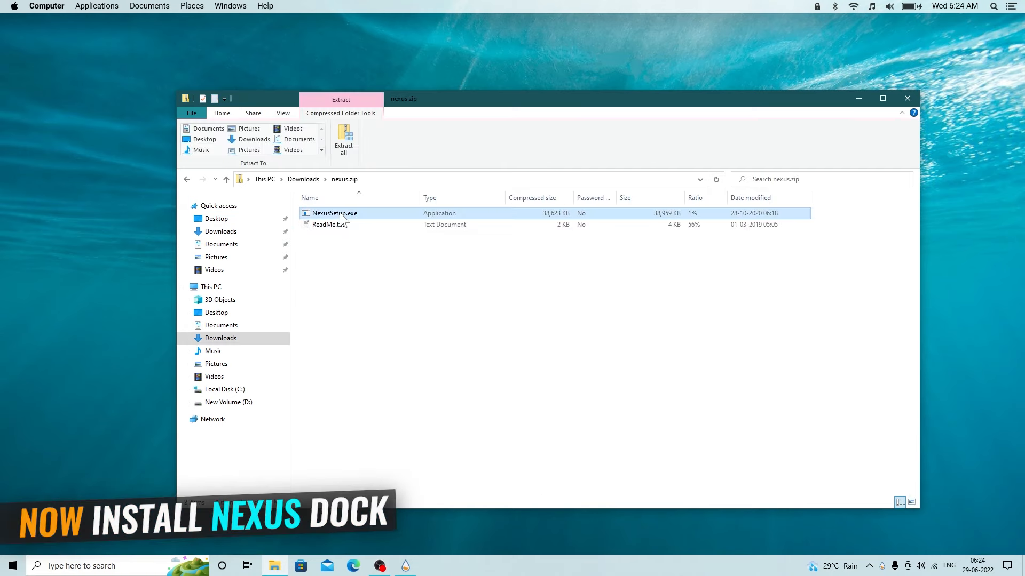
pyautogui.click(283, 113)
pyautogui.click(365, 129)
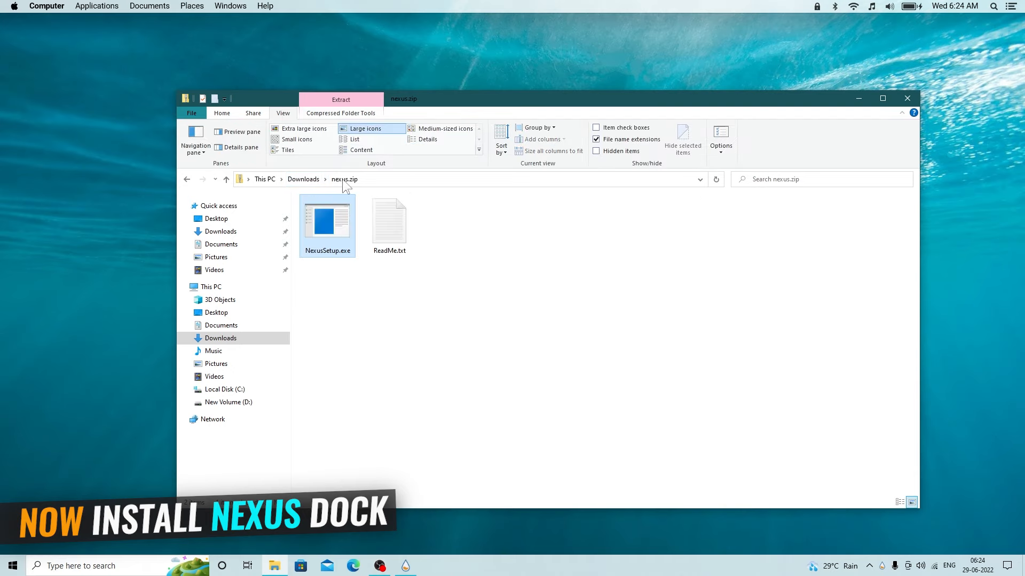
# - Run NexusSetup.exe directly from nexus.zip without extracting the archive
pyautogui.rightClick(341, 230)
pyautogui.click(356, 229)
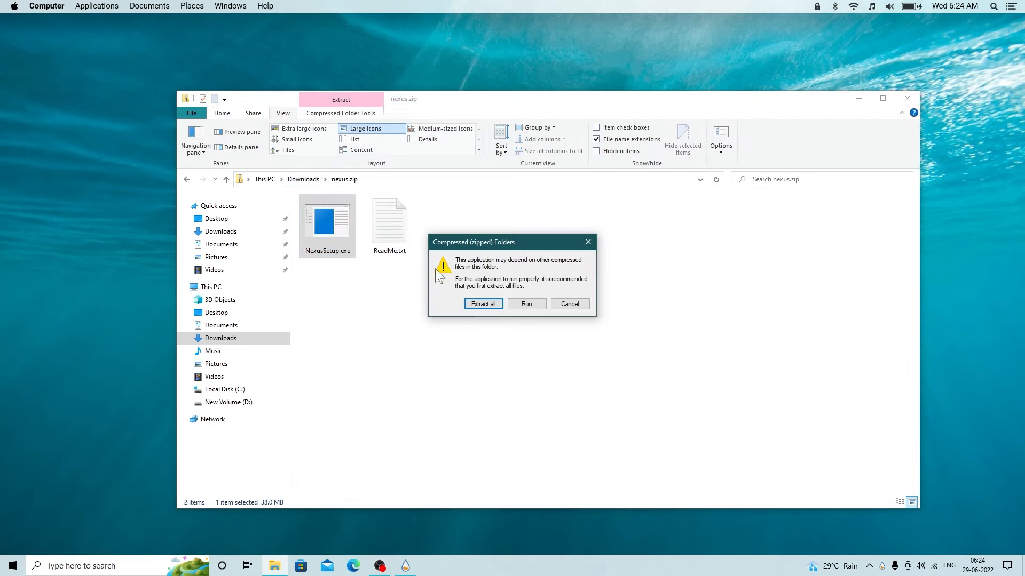
pyautogui.click(526, 305)
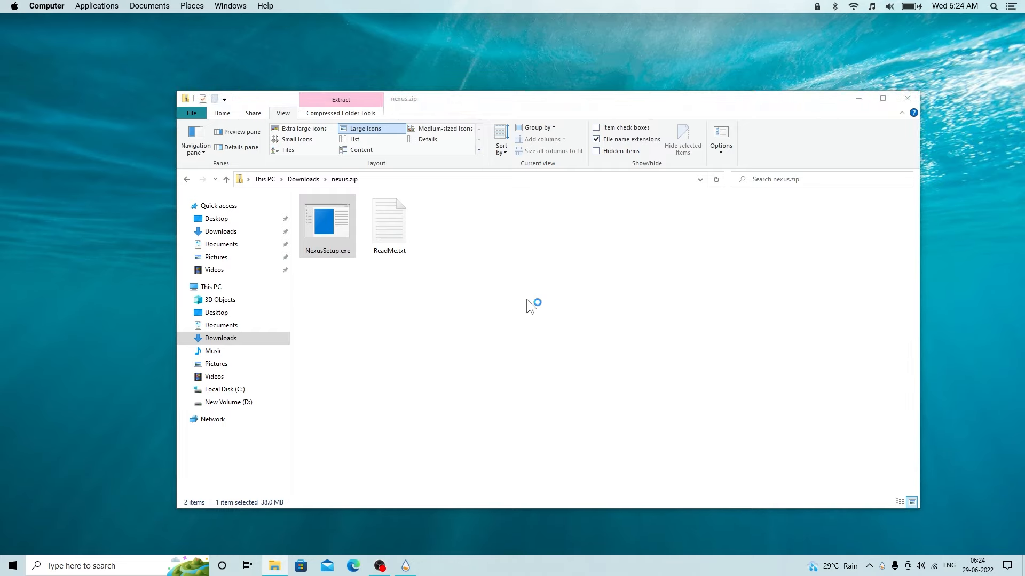
# - Accept the Nexus license agreement, install it with the default location and Start Menu folder, and finish setup with Launch Nexus enabled
pyautogui.click(454, 335)
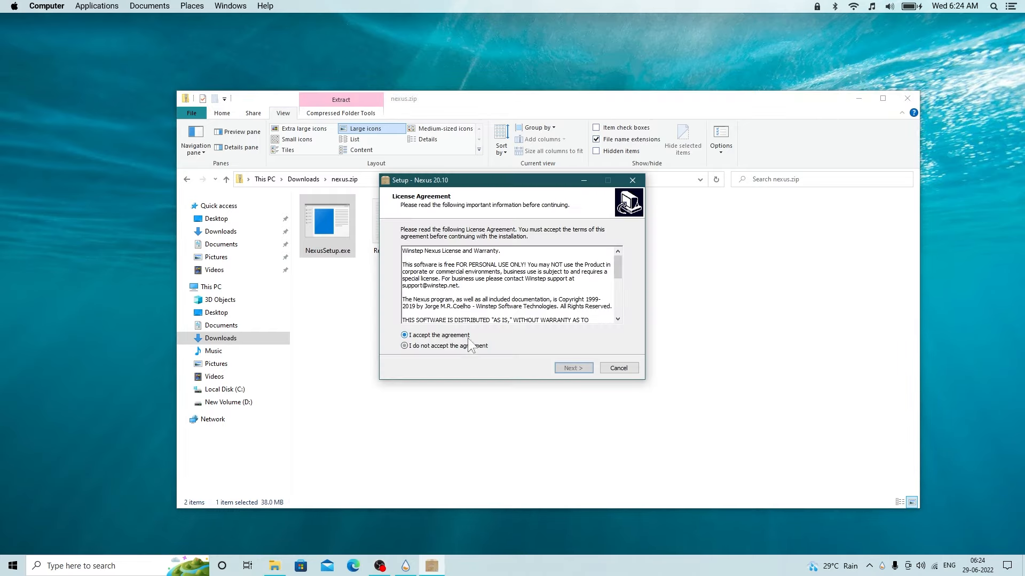
pyautogui.click(572, 369)
pyautogui.click(572, 369)
pyautogui.click(572, 369)
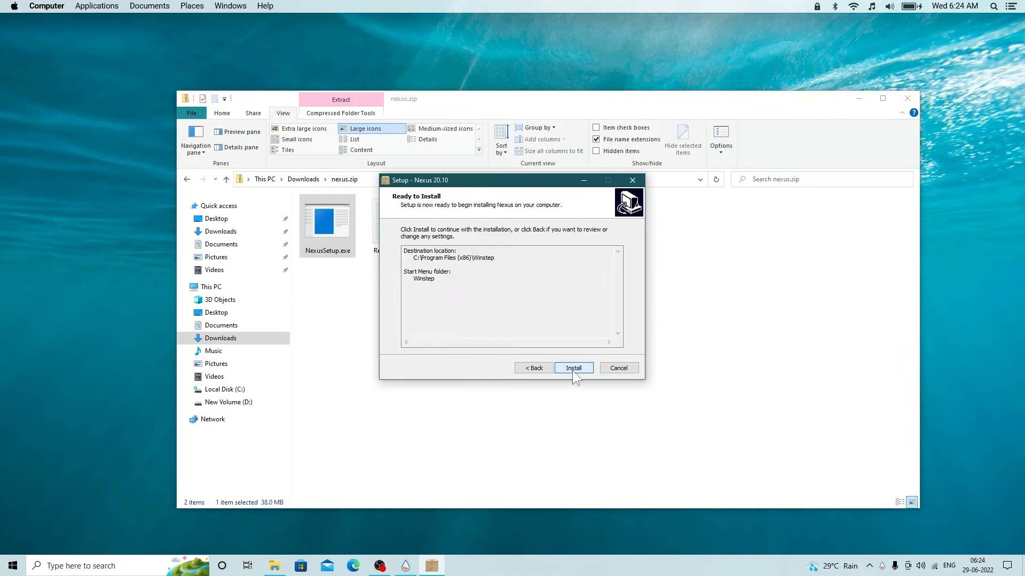
pyautogui.click(572, 370)
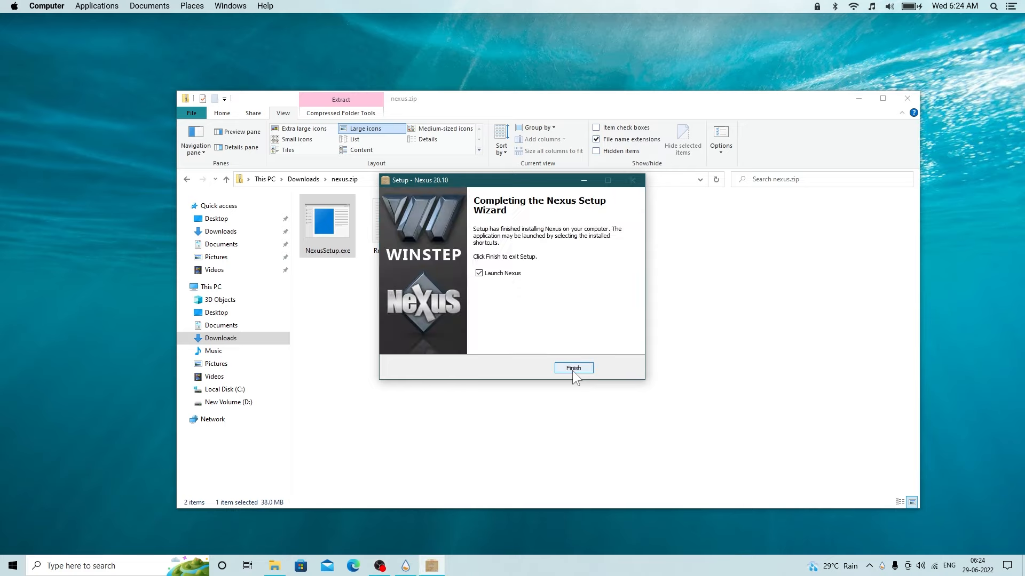
pyautogui.click(577, 369)
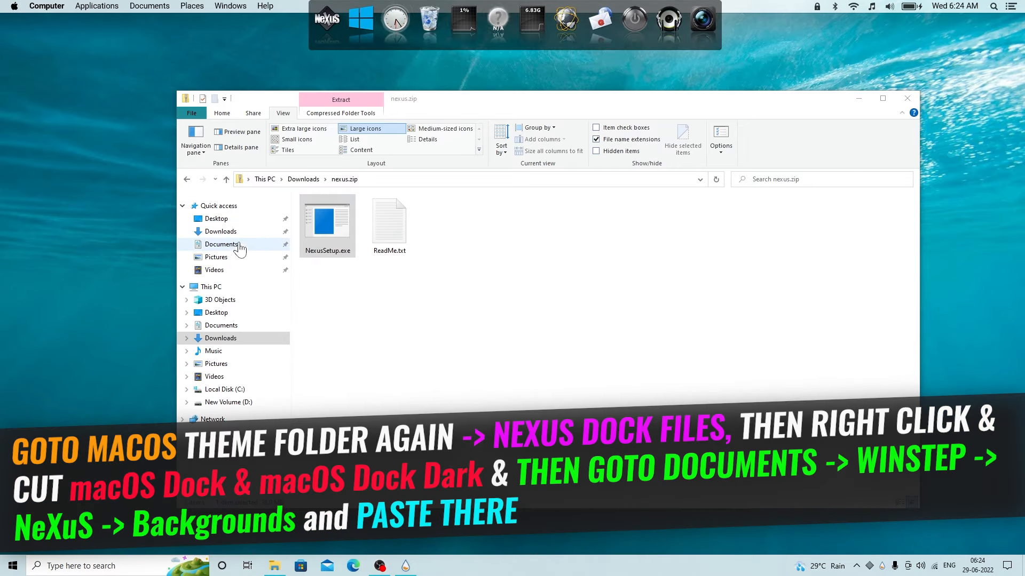
# - Open the 2. Nexus Dock Files folder inside macOS Theme in Downloads
pyautogui.click(220, 231)
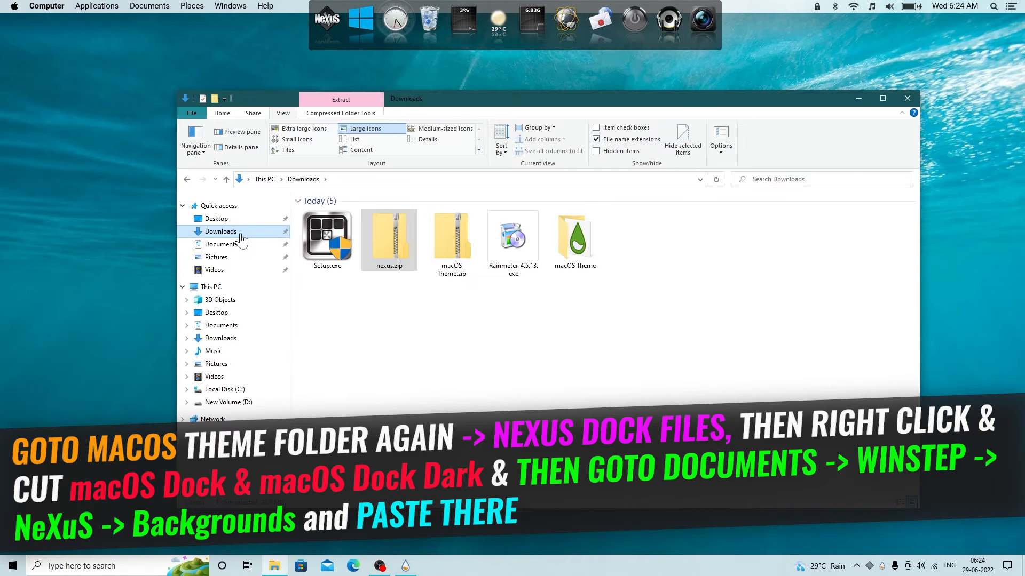
pyautogui.rightClick(571, 236)
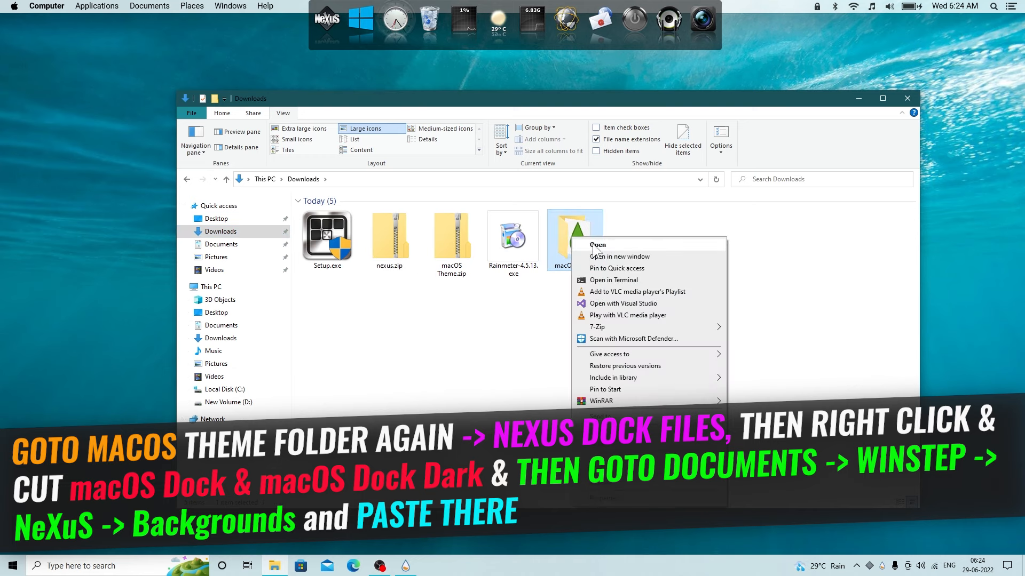
pyautogui.click(595, 245)
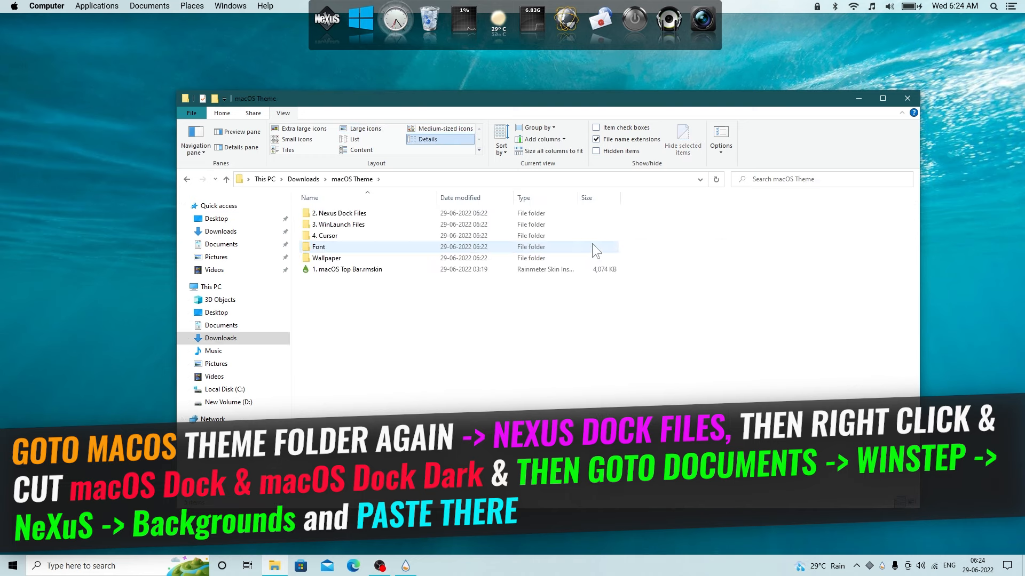
pyautogui.click(333, 215)
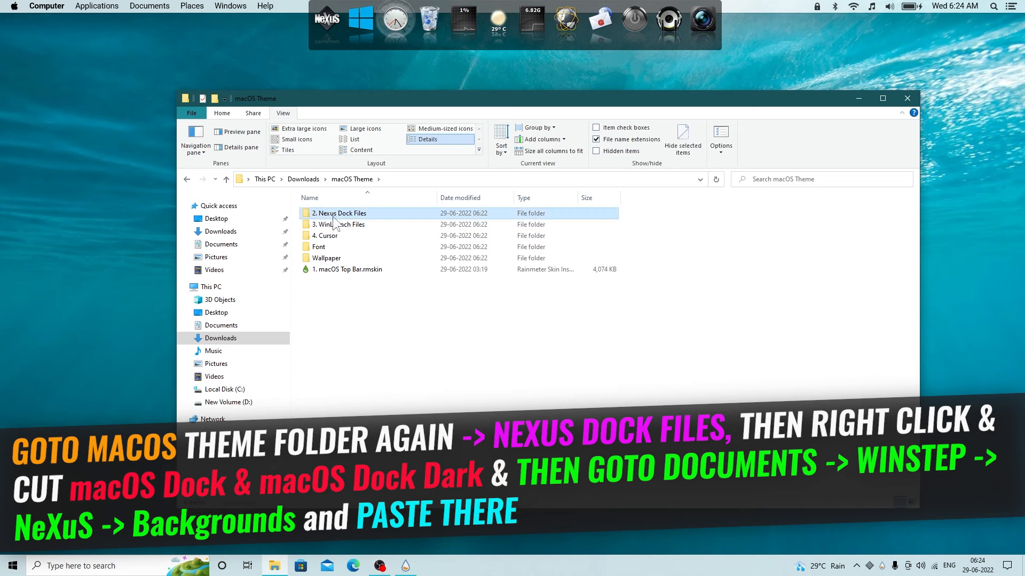
pyautogui.rightClick(356, 212)
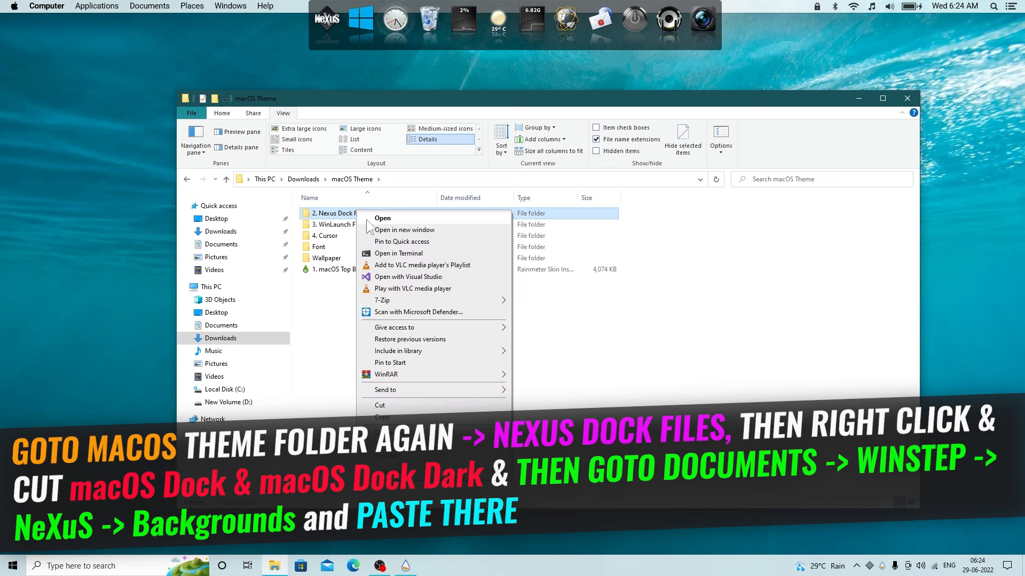
pyautogui.click(368, 217)
# - Display the folder's contents as large icons and cut the macOS Dock and macOS Dock Dark folders
pyautogui.click(364, 224)
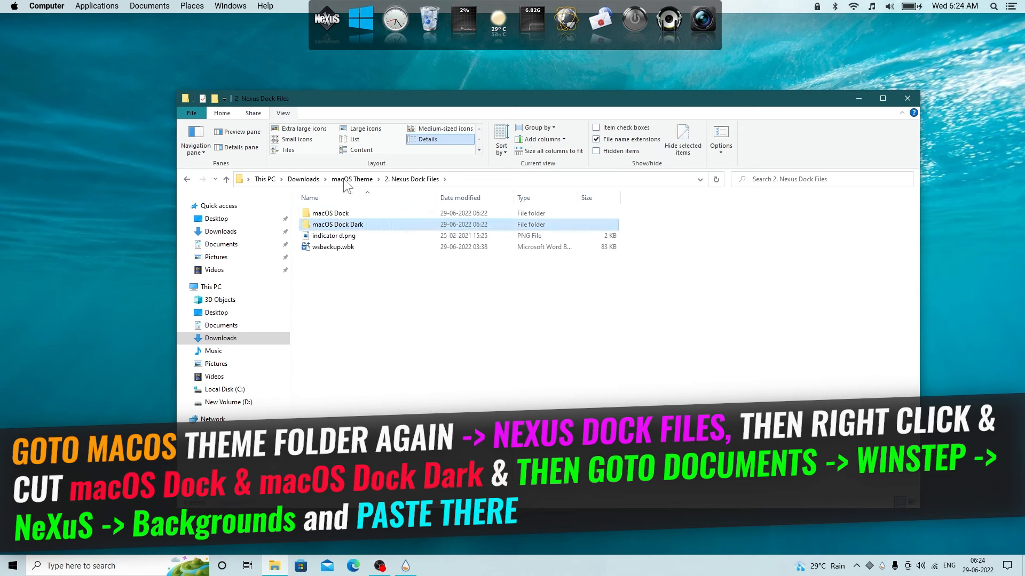
pyautogui.click(358, 130)
pyautogui.moveTo(400, 297); pyautogui.dragTo(298, 216)
pyautogui.rightClick(341, 220)
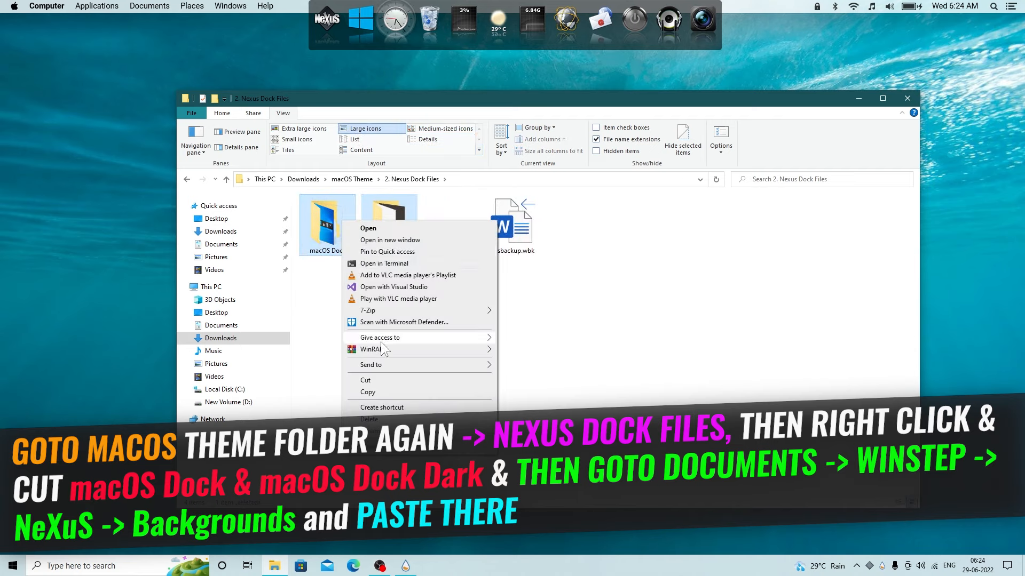
pyautogui.click(376, 380)
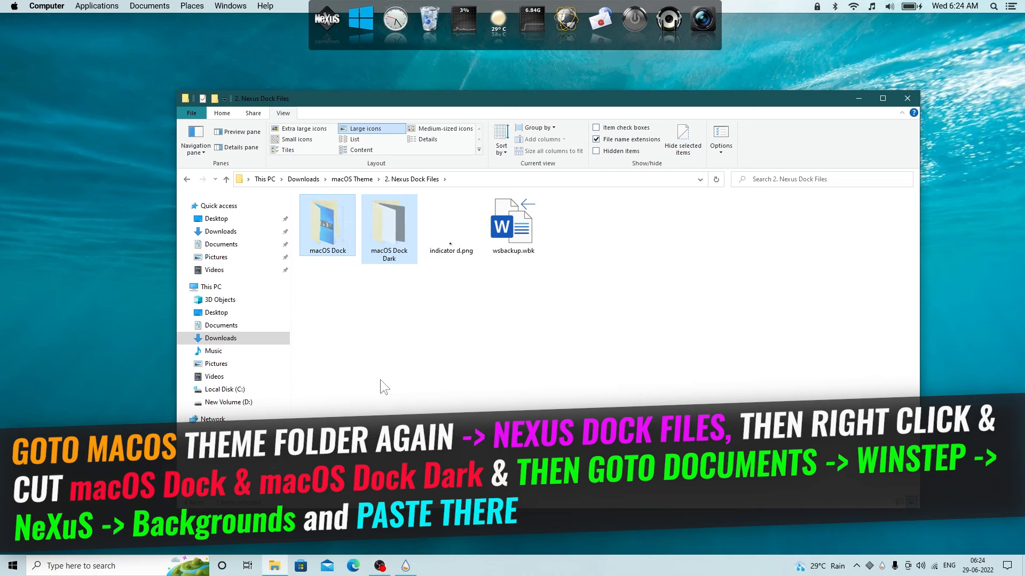
# - Open the NeXuS folder inside Winstep in Documents, displaying the Winstep contents as large icons
pyautogui.click(221, 244)
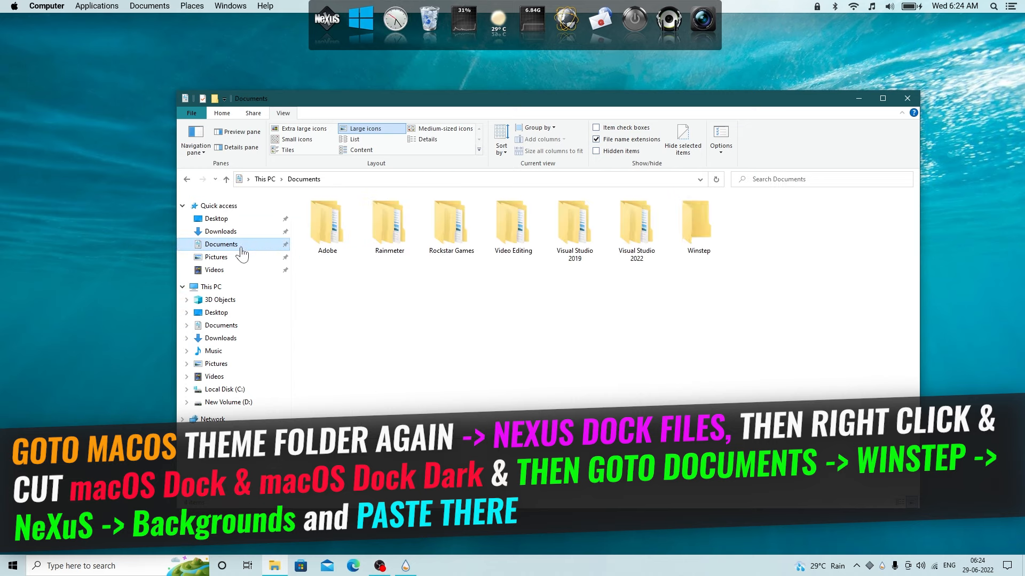
pyautogui.rightClick(704, 227)
pyautogui.click(722, 235)
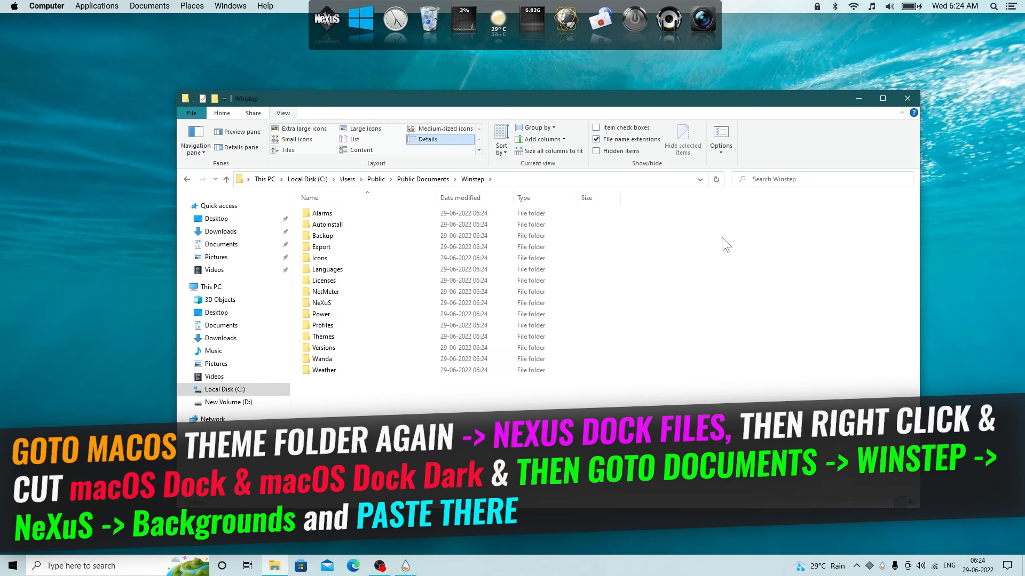
pyautogui.click(368, 128)
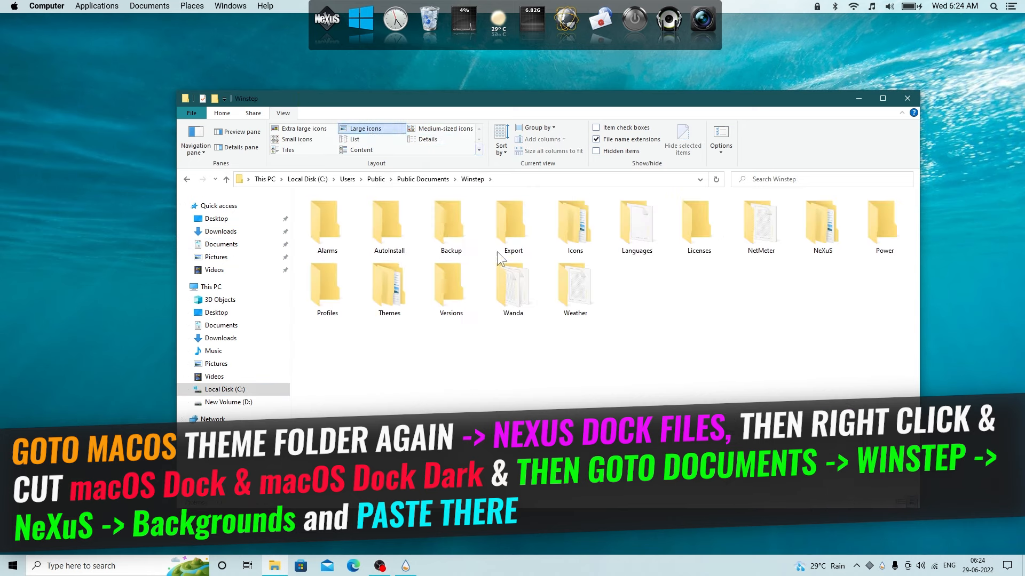
pyautogui.rightClick(815, 223)
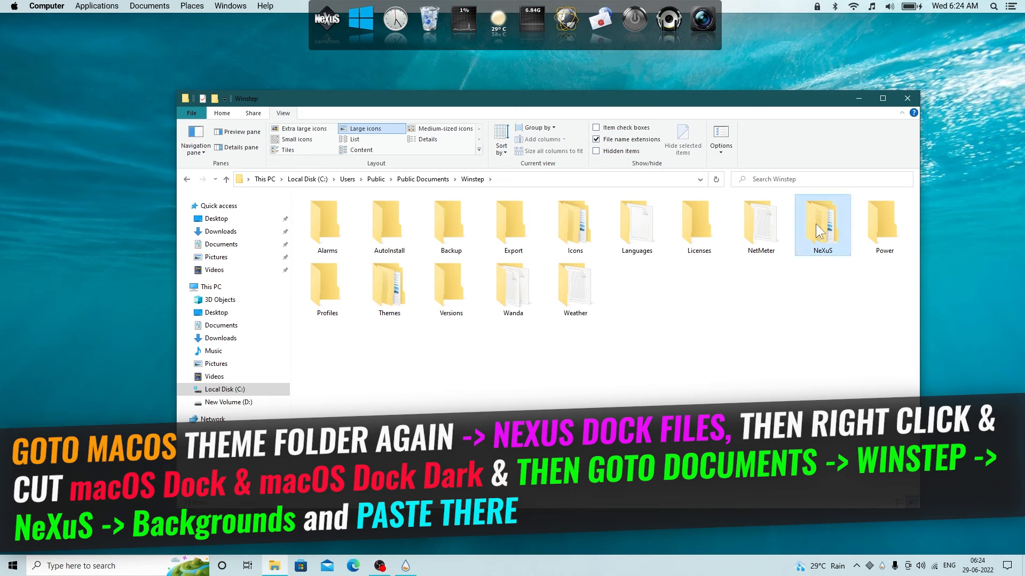
pyautogui.click(823, 232)
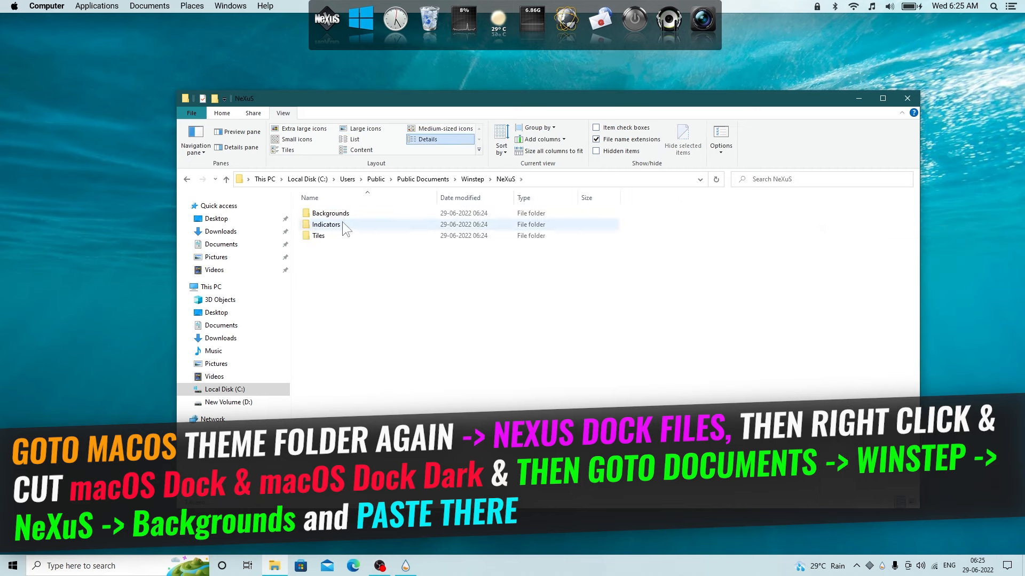
# - Paste the cut macOS Dock and macOS Dock Dark folders into the Backgrounds folder of NeXuS
pyautogui.click(331, 213)
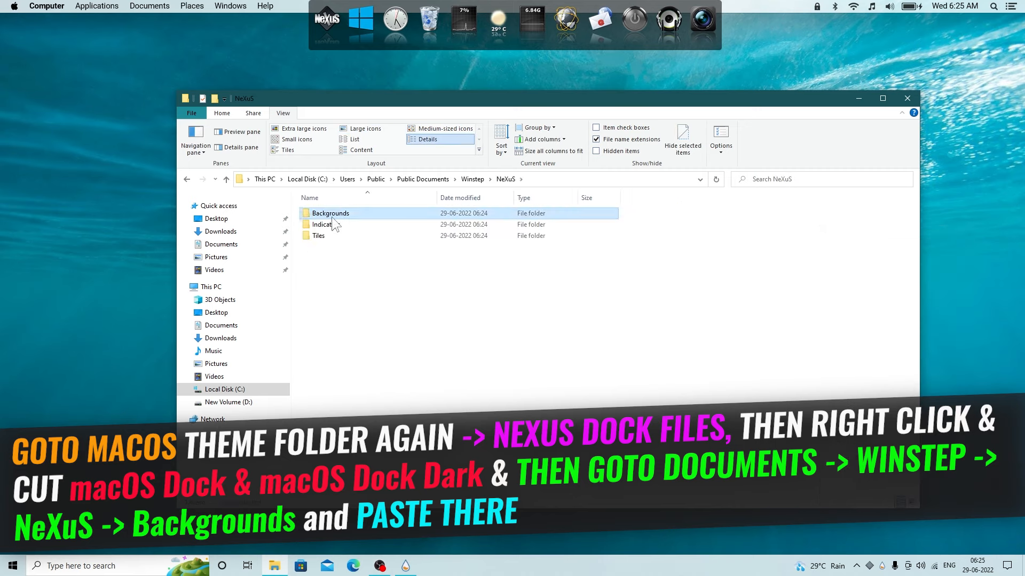
pyautogui.rightClick(332, 216)
pyautogui.click(346, 224)
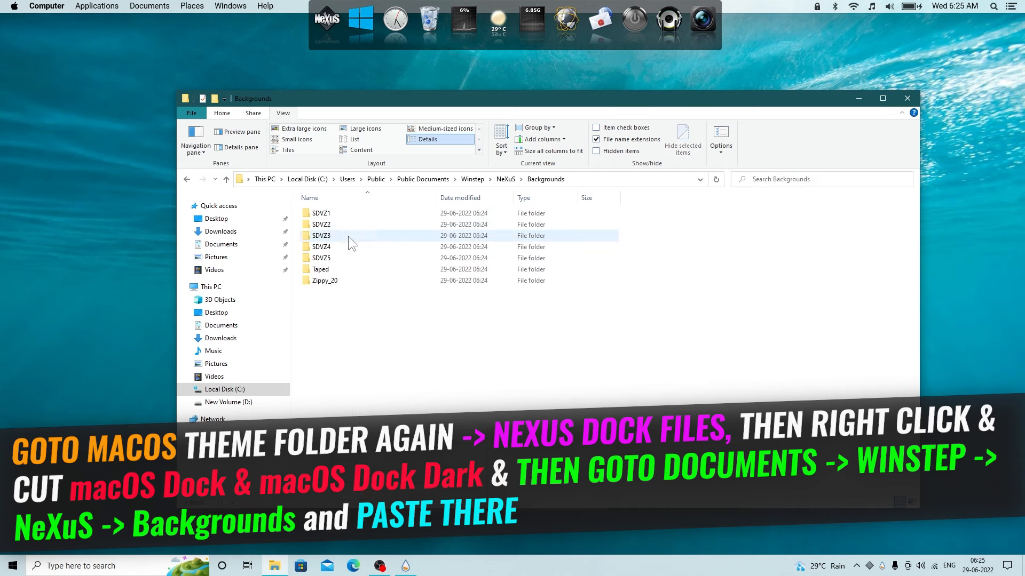
pyautogui.rightClick(402, 327)
pyautogui.click(429, 398)
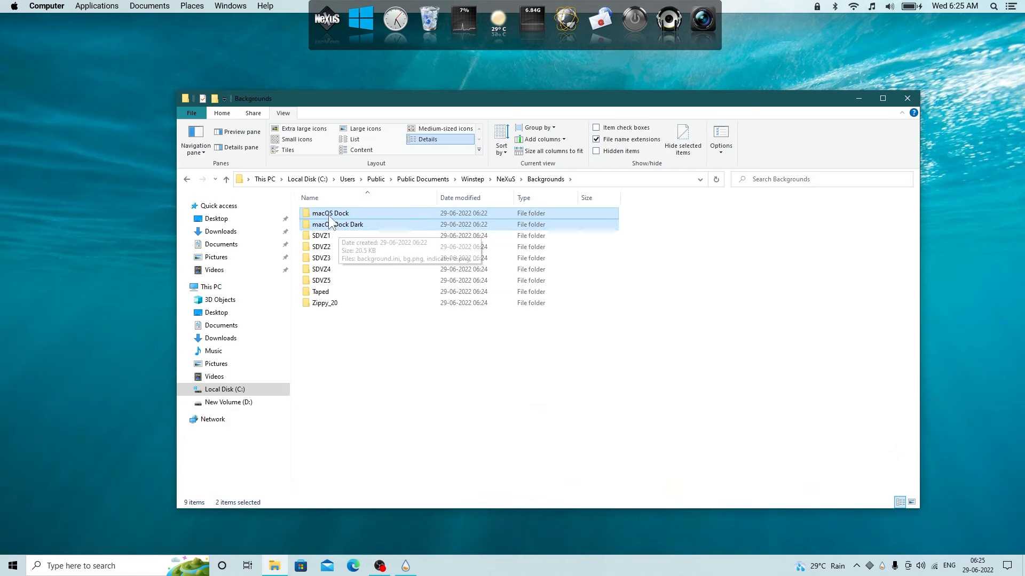
# - Cut indicator d.png from the 2. Nexus Dock Files folder of macOS Theme in Downloads
pyautogui.click(230, 234)
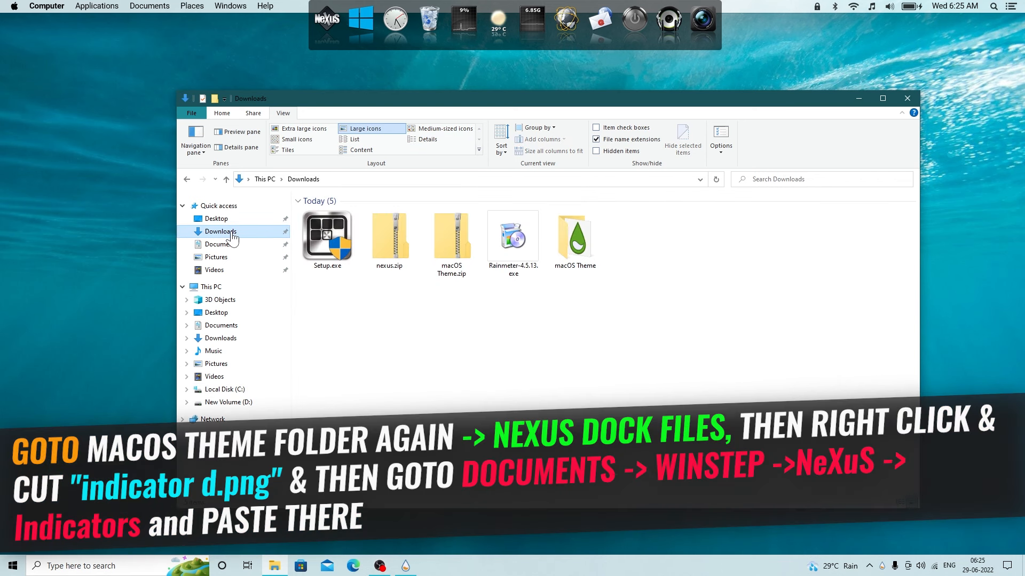
pyautogui.rightClick(569, 246)
pyautogui.click(581, 252)
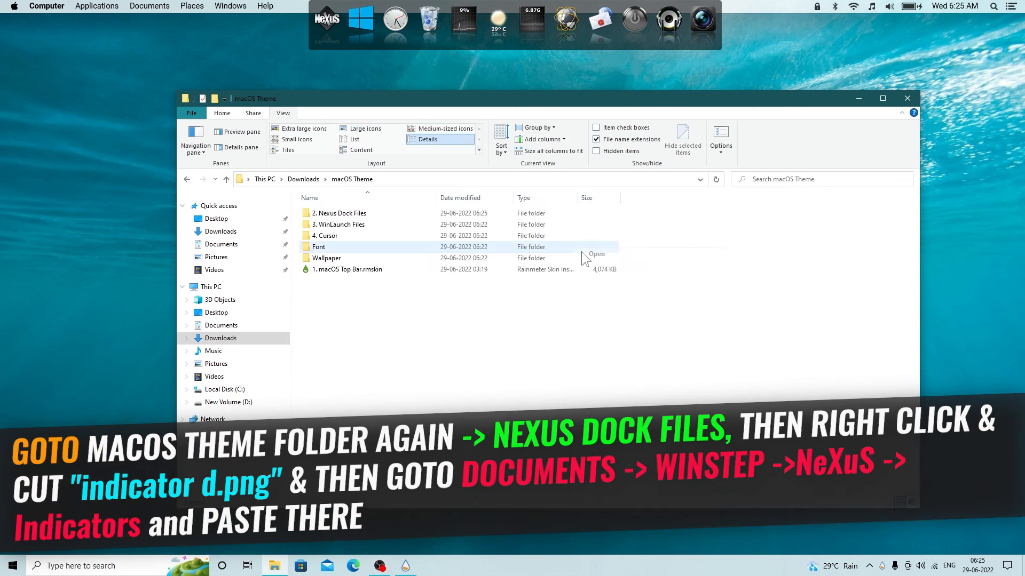
pyautogui.rightClick(338, 214)
pyautogui.click(351, 219)
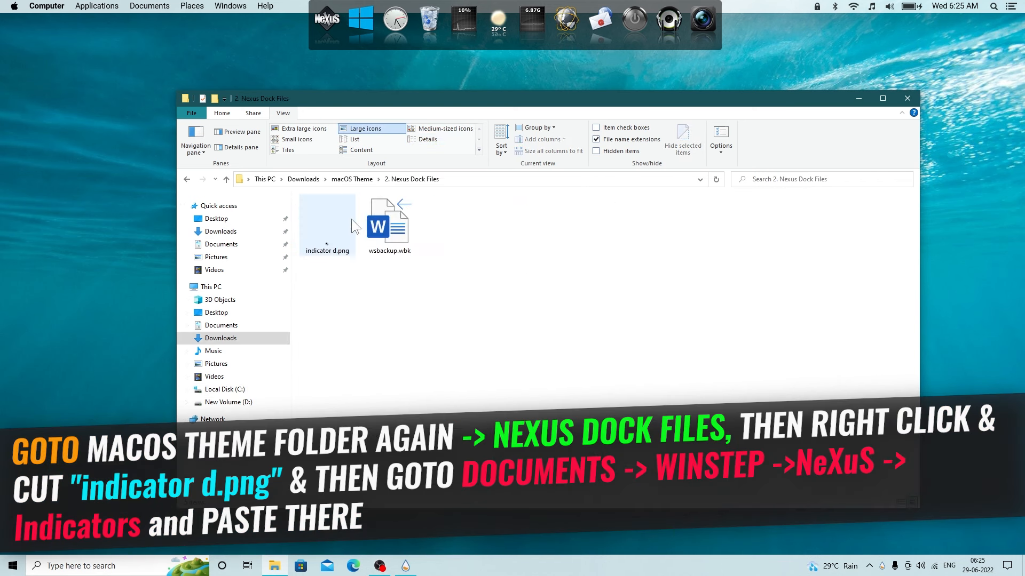
pyautogui.rightClick(324, 241)
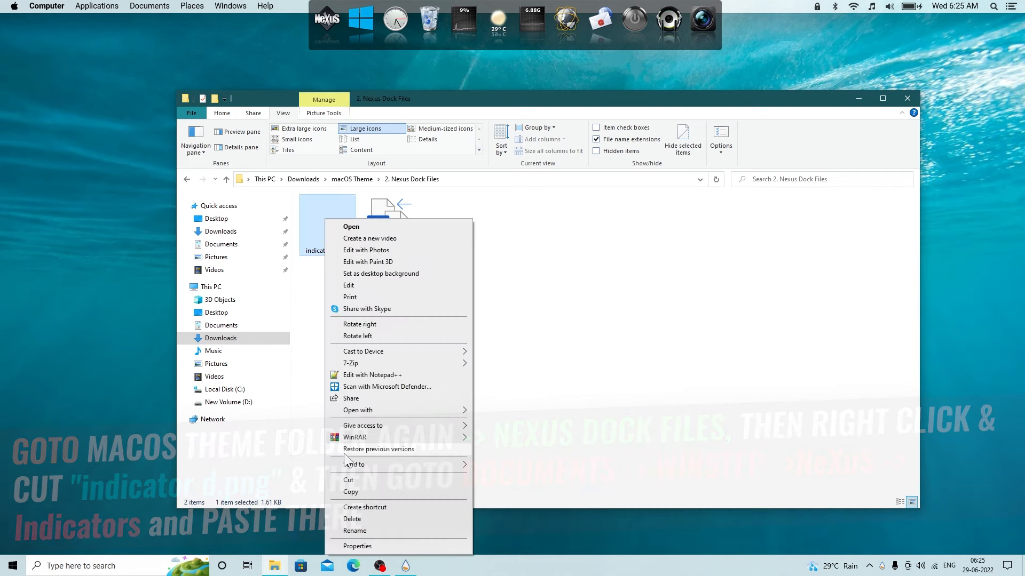
pyautogui.click(360, 480)
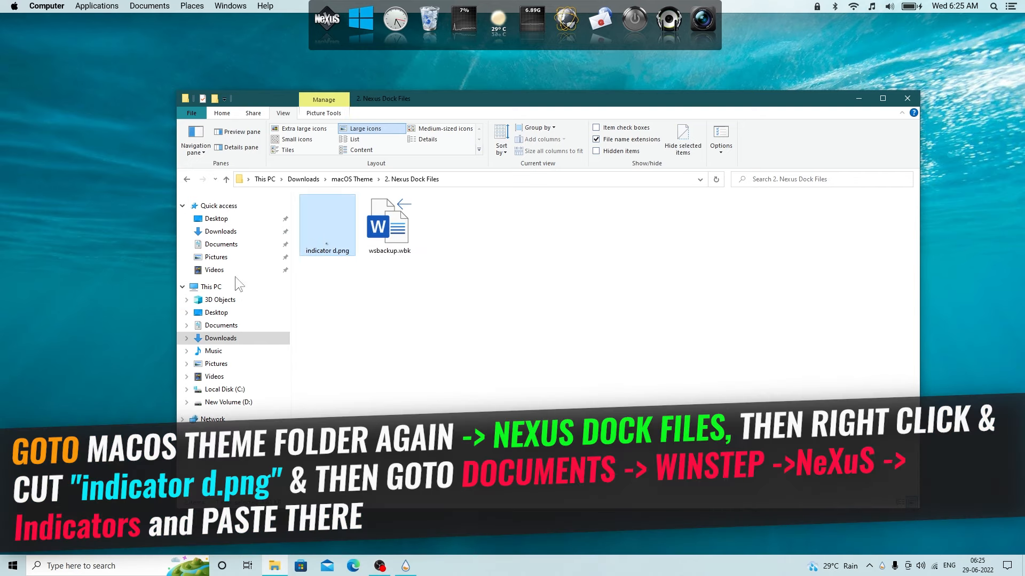
# - Go back to Documents and open the NeXuS folder inside Winstep
pyautogui.click(223, 245)
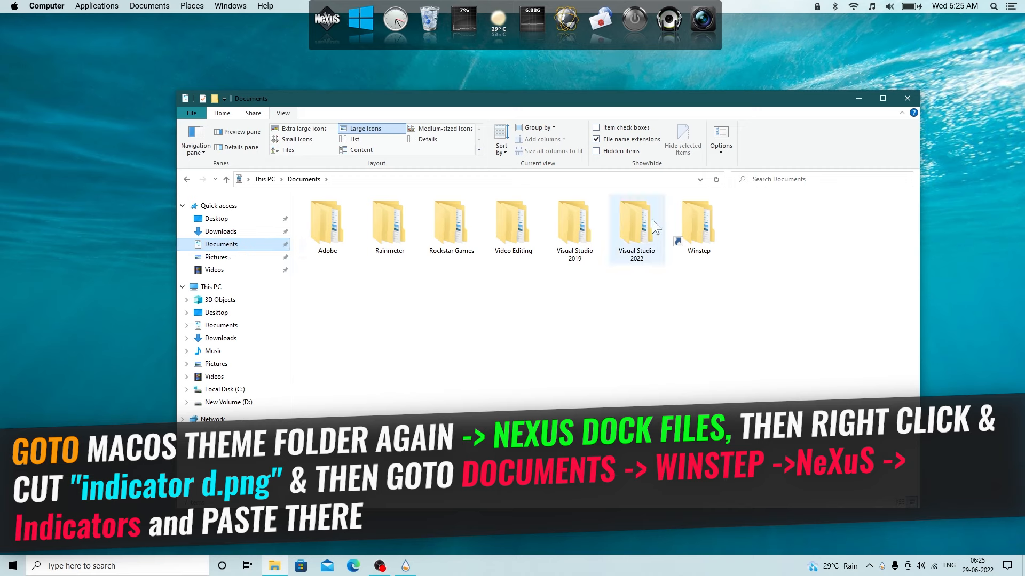
pyautogui.rightClick(694, 213)
pyautogui.click(710, 219)
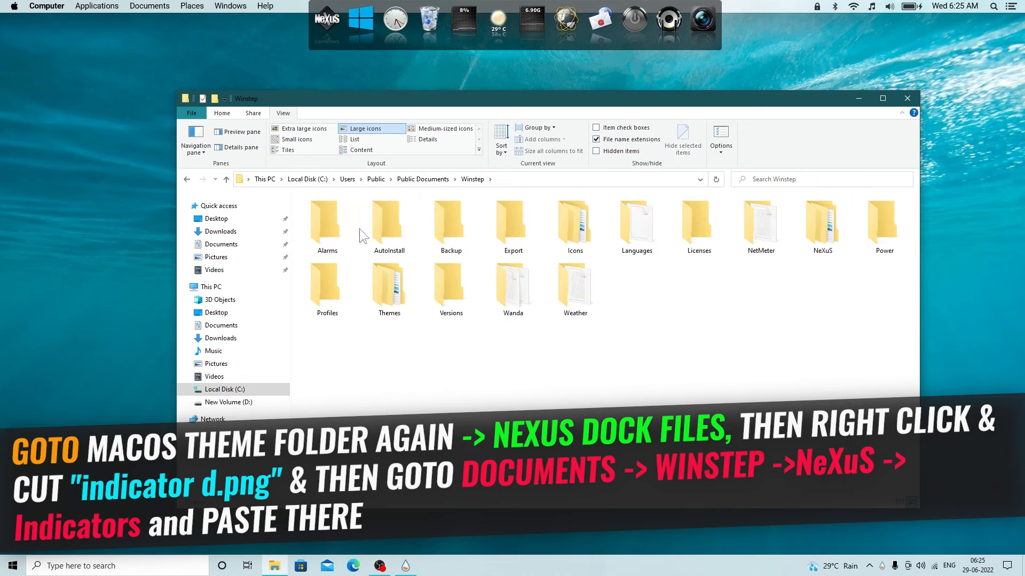
pyautogui.rightClick(811, 243)
pyautogui.click(825, 248)
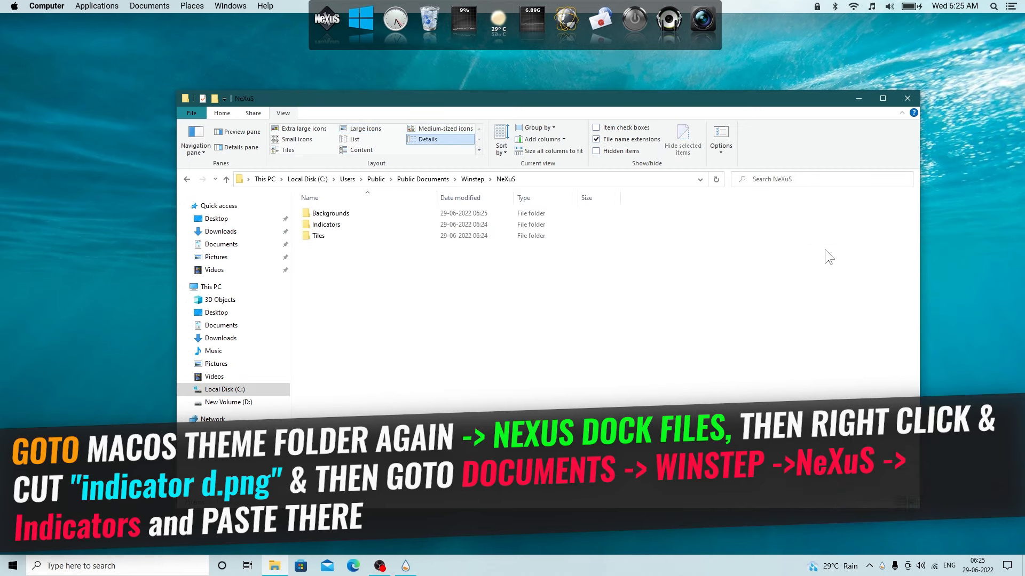
# - Paste indicator d.png into the Indicators folder of NeXuS, and return to Downloads and minimize the window
pyautogui.rightClick(330, 224)
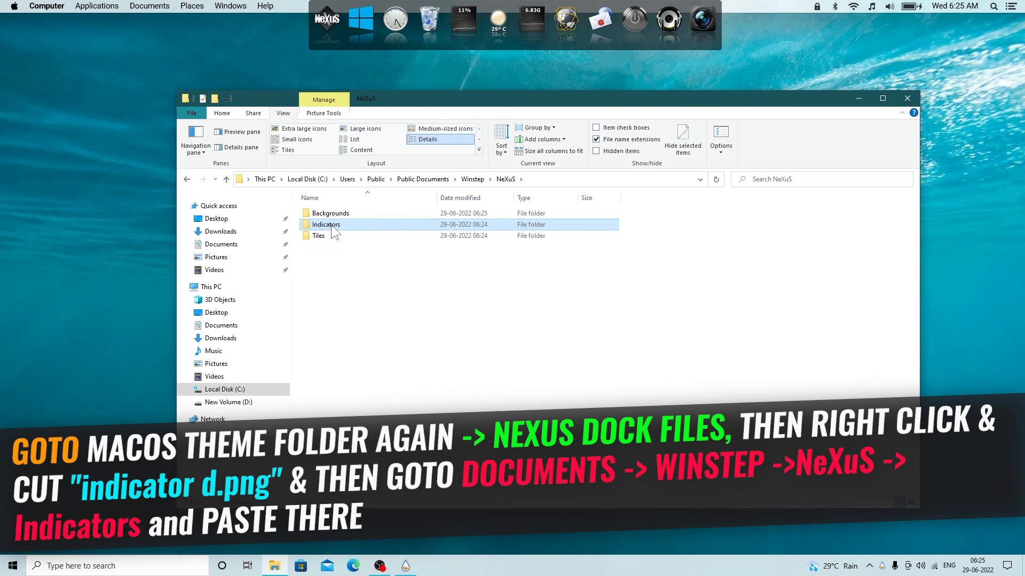
pyautogui.click(342, 232)
pyautogui.rightClick(879, 469)
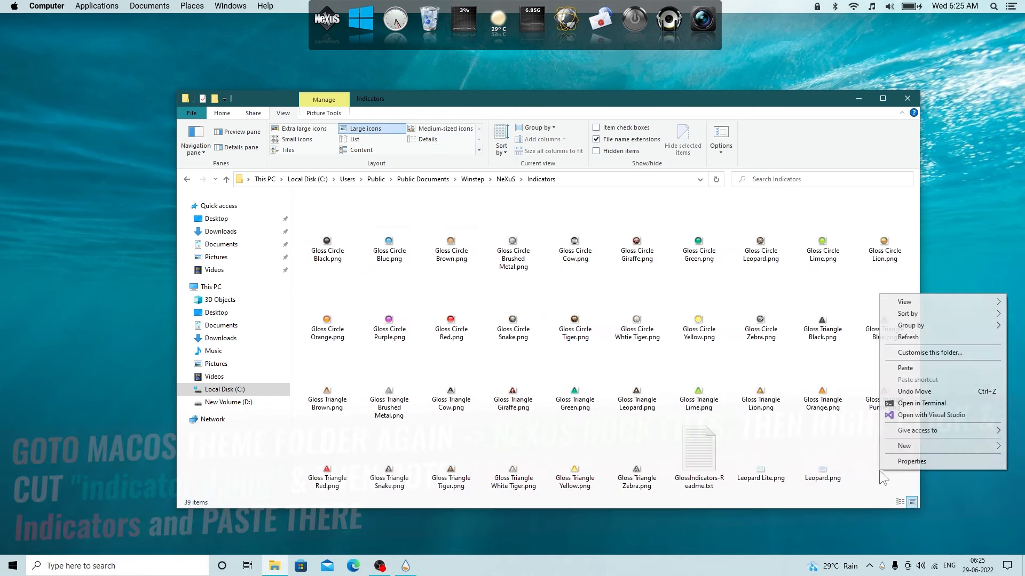
pyautogui.click(911, 372)
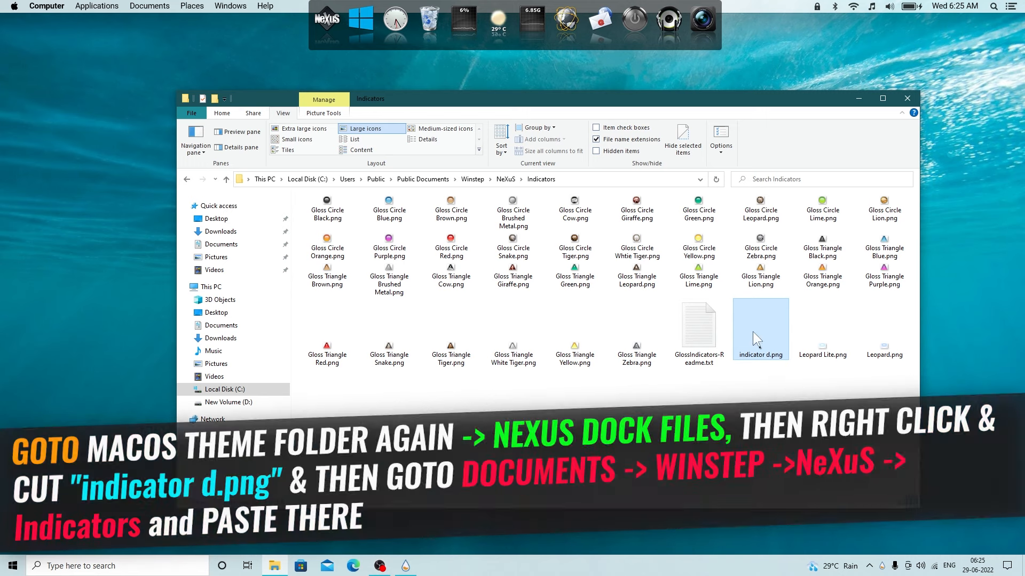
pyautogui.click(219, 232)
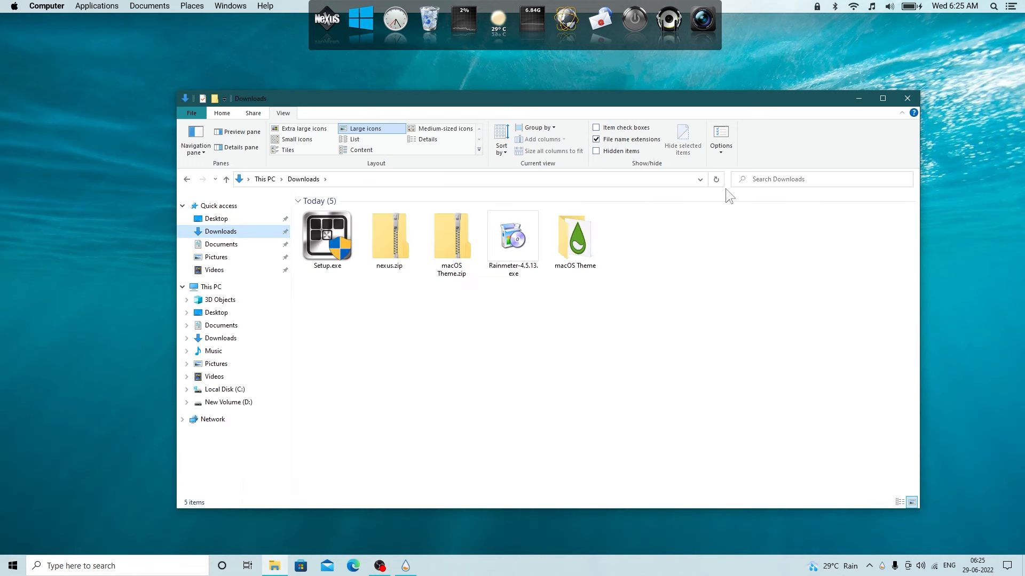
pyautogui.click(856, 105)
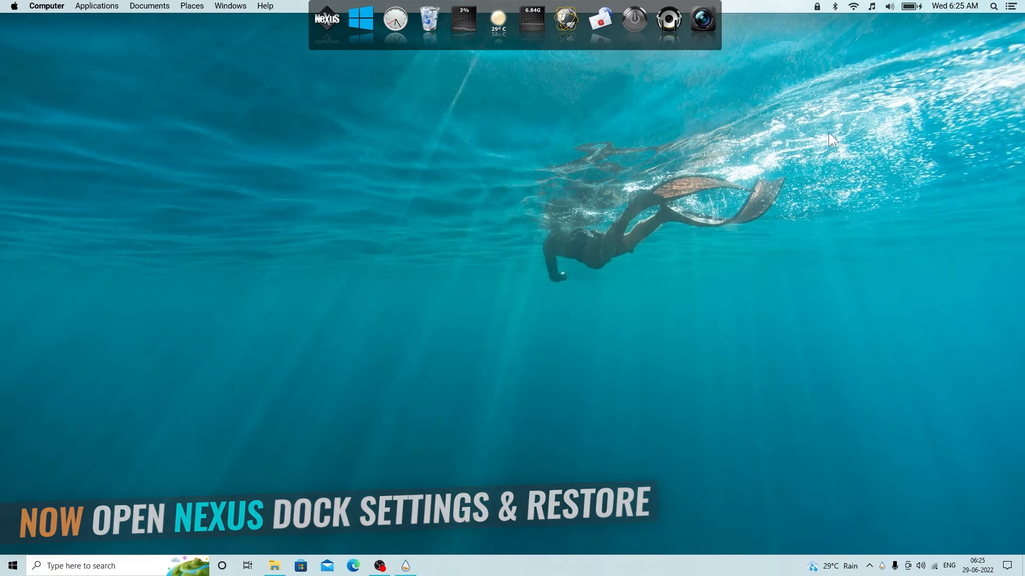
# - Open the NeXuS preferences and start restoring the configuration from a backup in the advanced settings
pyautogui.click(331, 34)
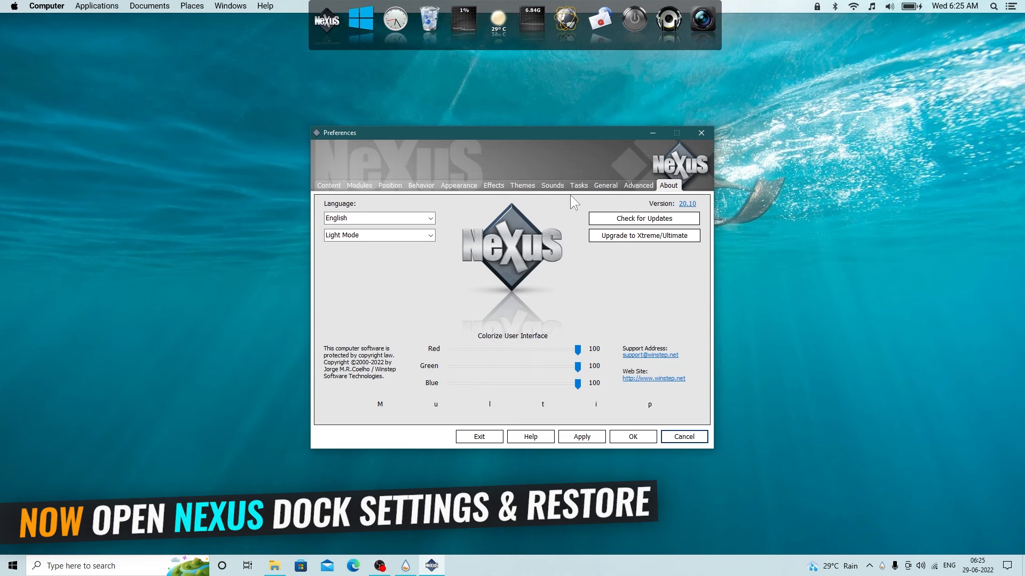
pyautogui.click(635, 189)
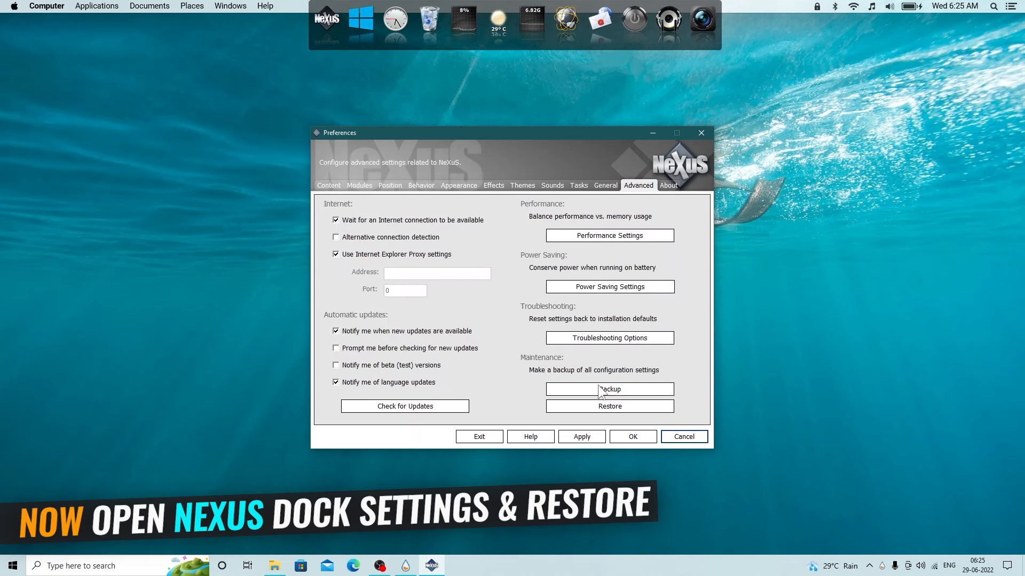
pyautogui.click(603, 409)
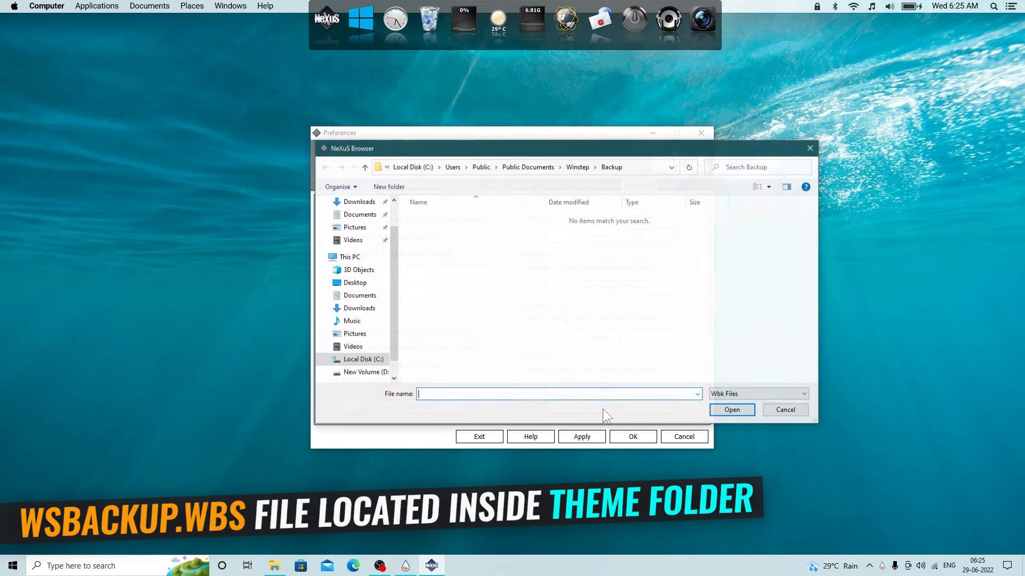
# - Browse to the 2. Nexus Dock Files folder of macOS Theme in Downloads for the NeXuS backup file
pyautogui.scroll(1, 395, 216)
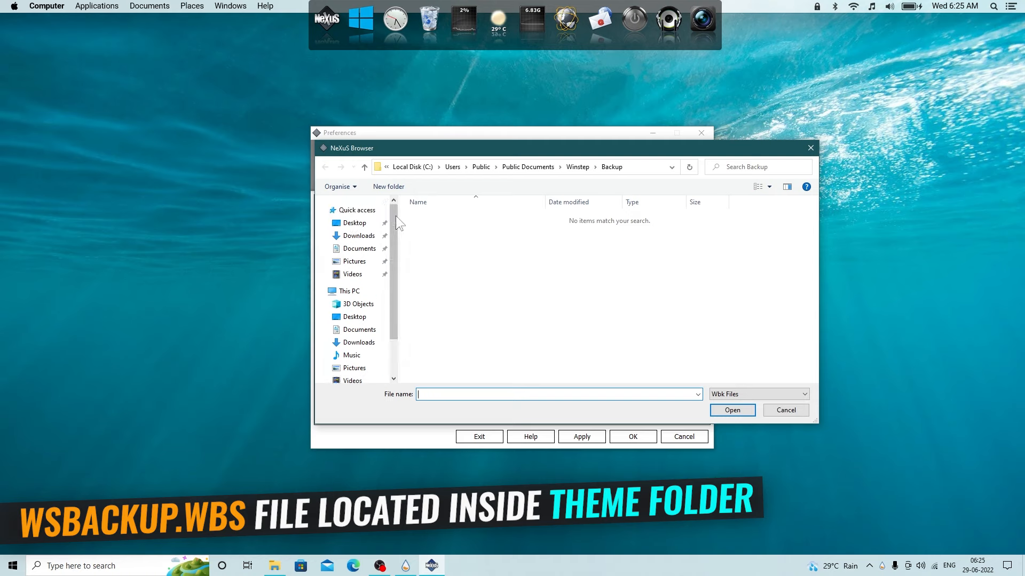
pyautogui.click(360, 237)
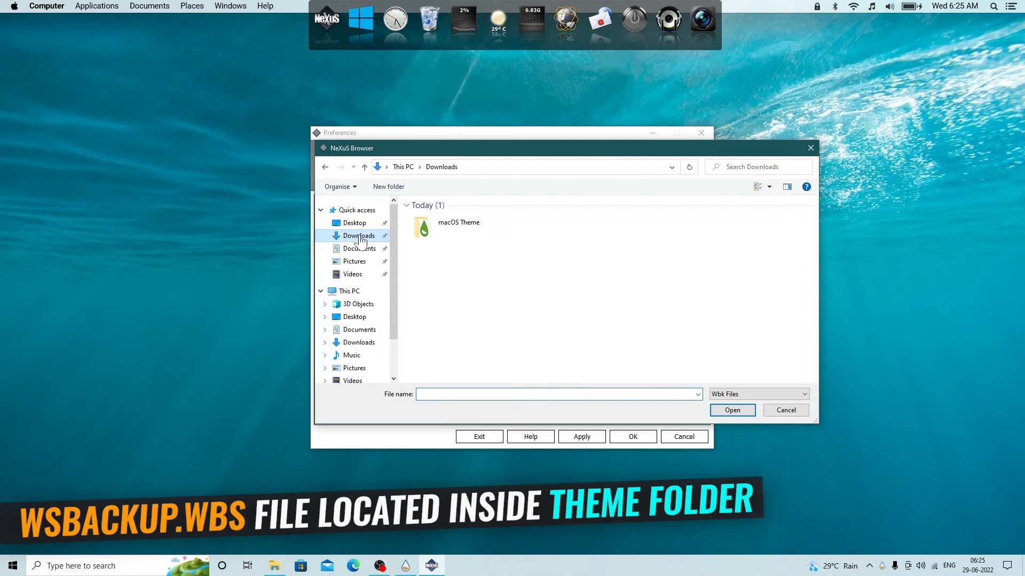
pyautogui.rightClick(461, 222)
pyautogui.click(488, 248)
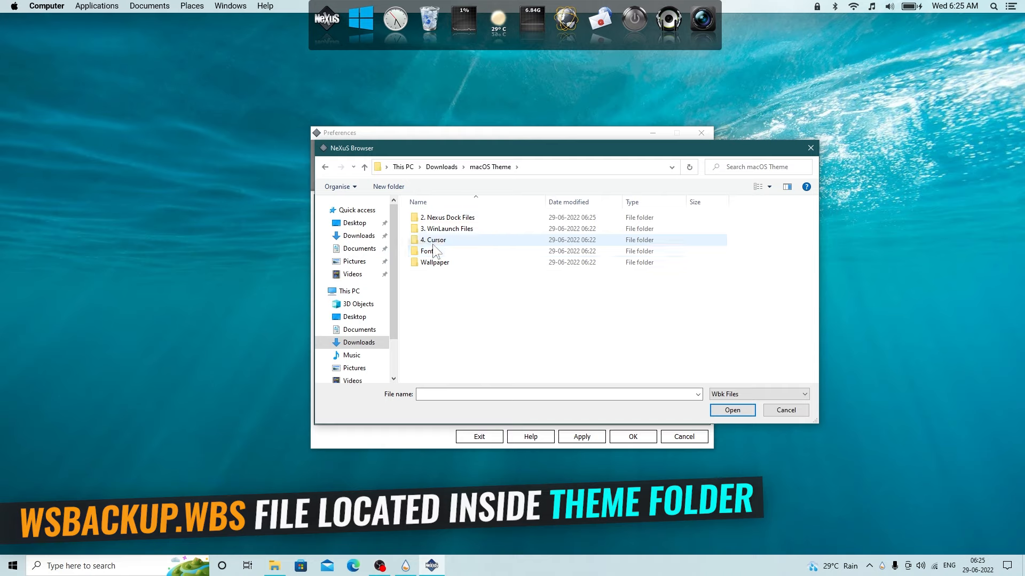
pyautogui.click(440, 219)
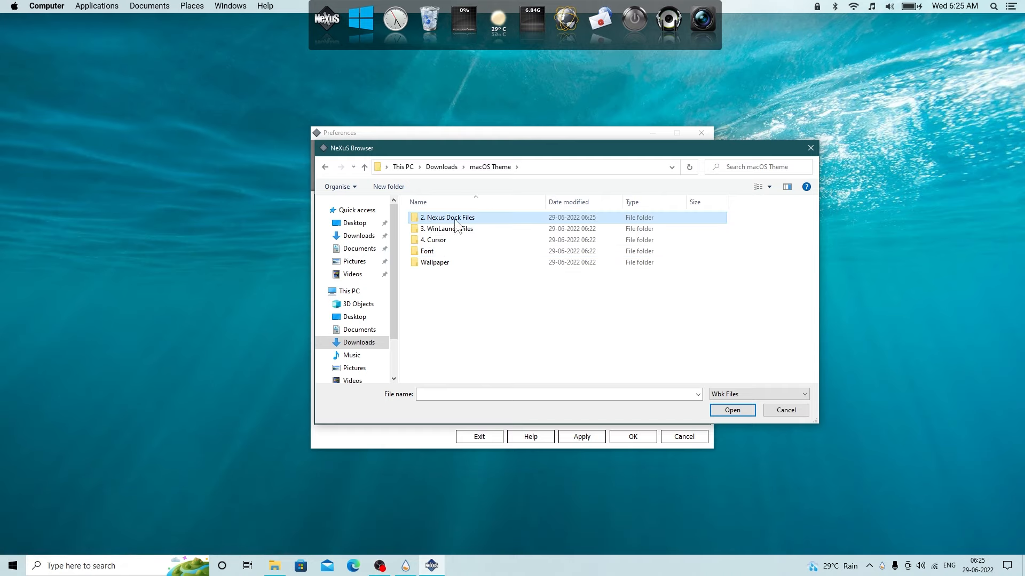
pyautogui.rightClick(455, 220)
pyautogui.click(473, 245)
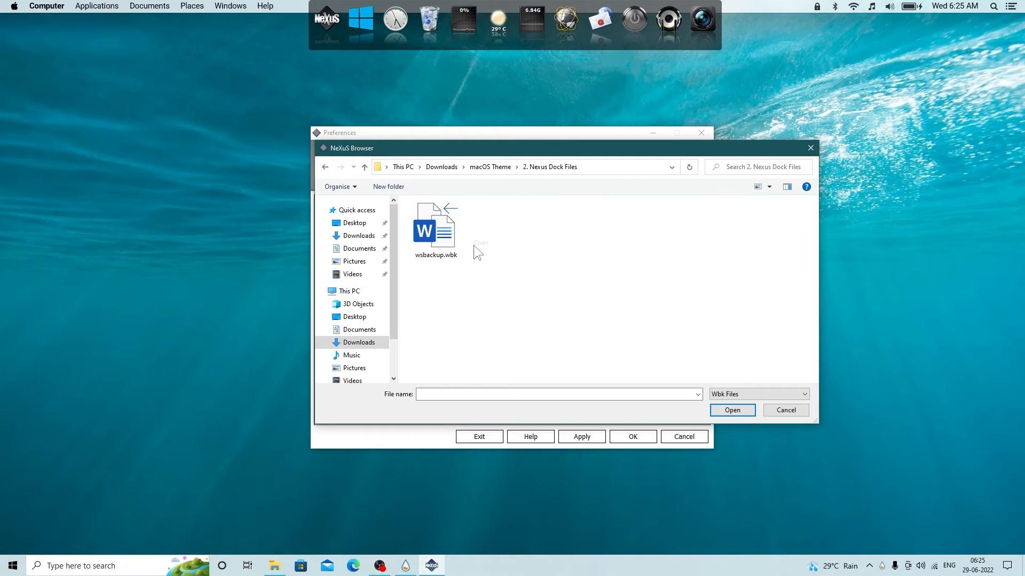
# - Restore the NeXuS configuration from wsbackup.wbk and accept the preferences
pyautogui.click(437, 239)
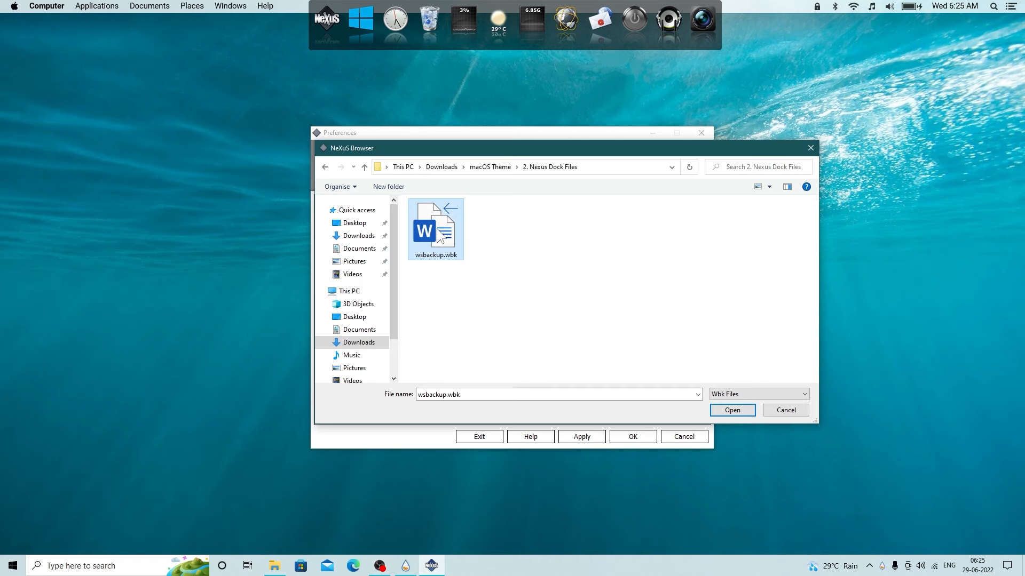
pyautogui.click(732, 411)
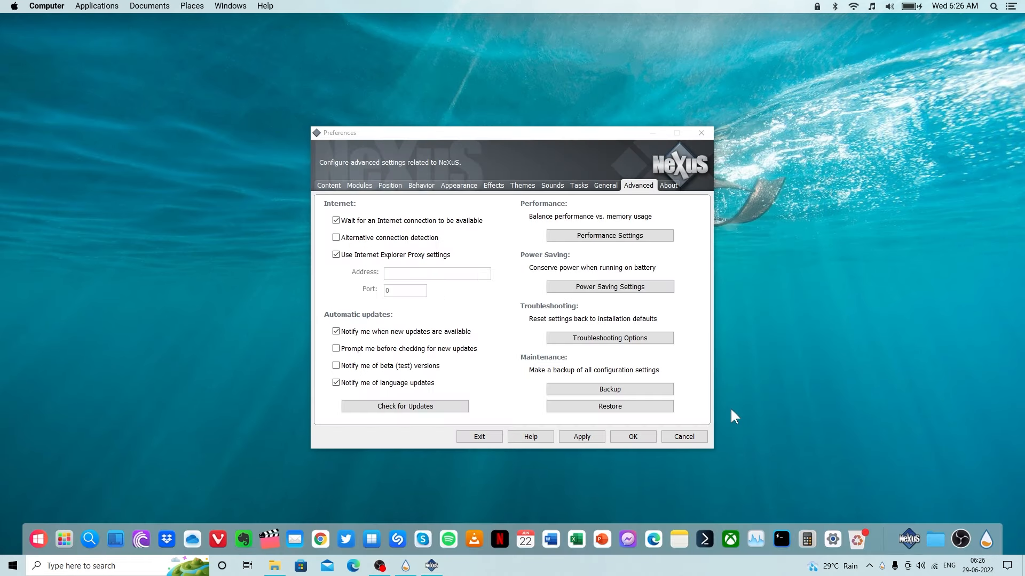
pyautogui.click(618, 439)
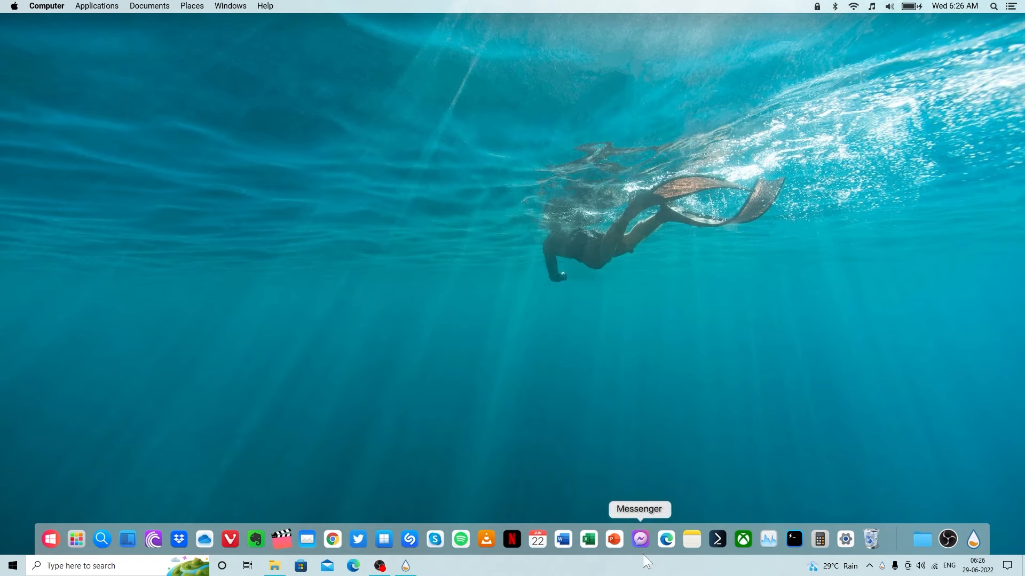
# - Open the Windows taskbar settings, and turn on automatic hiding in desktop mode and small taskbar buttons
pyautogui.rightClick(560, 565)
pyautogui.click(583, 547)
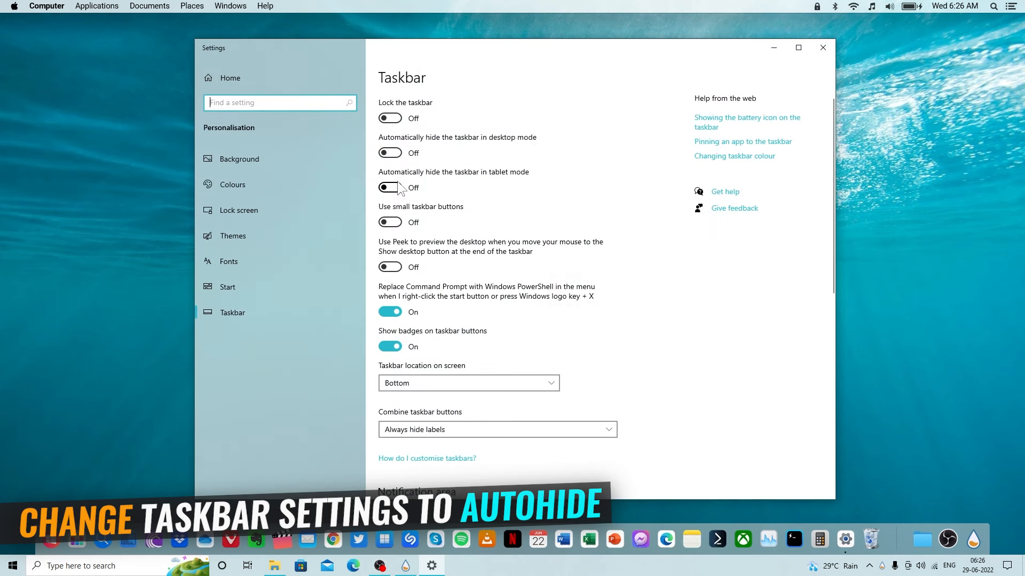
pyautogui.click(390, 153)
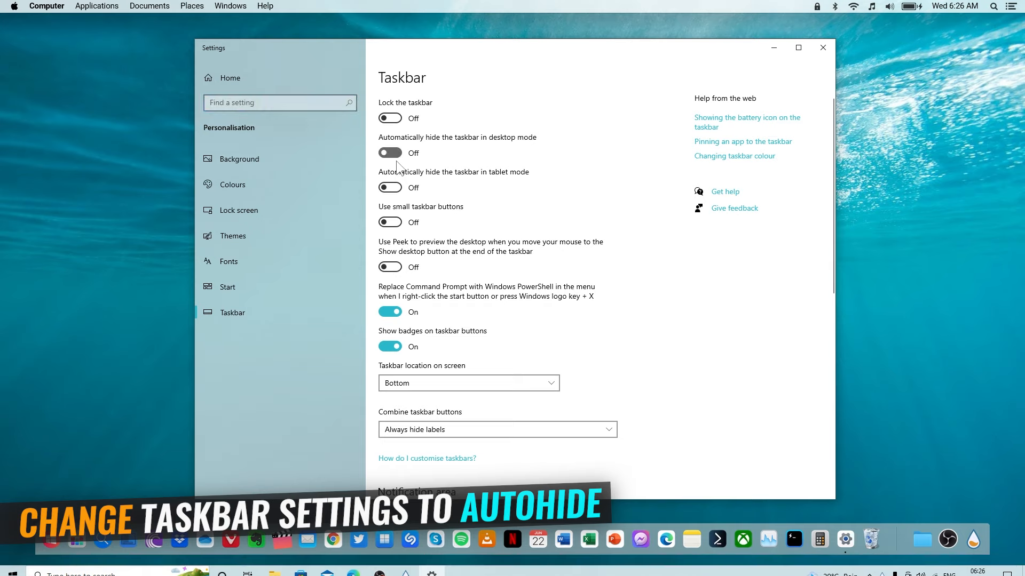
pyautogui.click(393, 223)
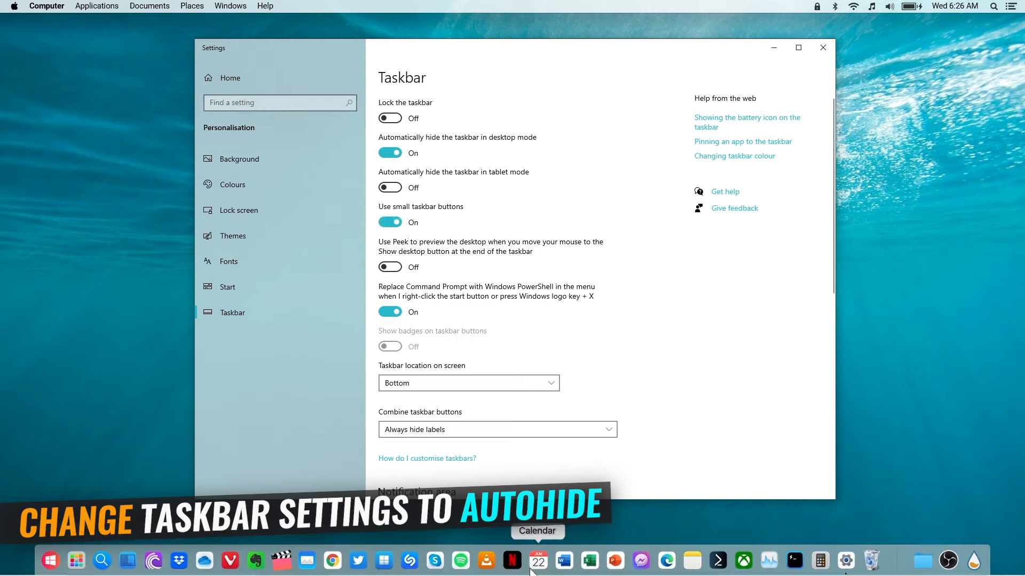
# - Set the taskbar location on screen to Top and close the Settings window
pyautogui.click(439, 379)
pyautogui.click(435, 344)
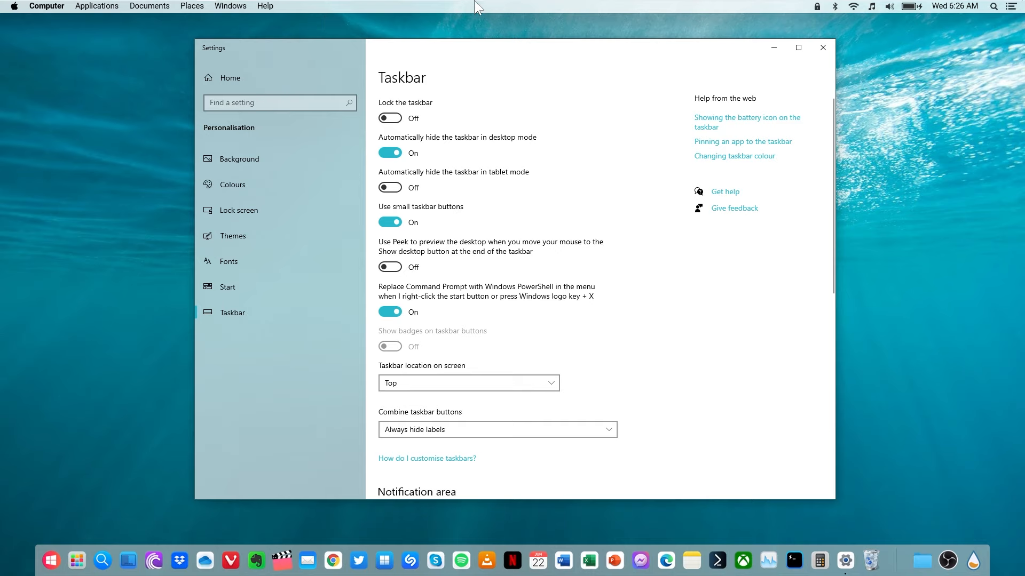
pyautogui.click(824, 51)
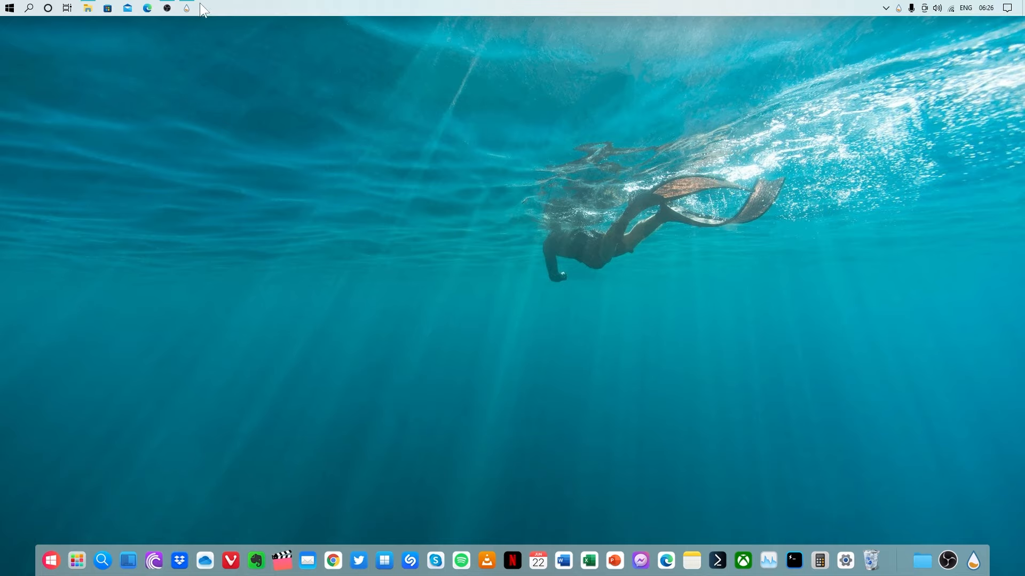
# - Switch to the Downloads folder and run the WinLaunch Setup.exe, allowing it past the SmartScreen warning
pyautogui.click(95, 8)
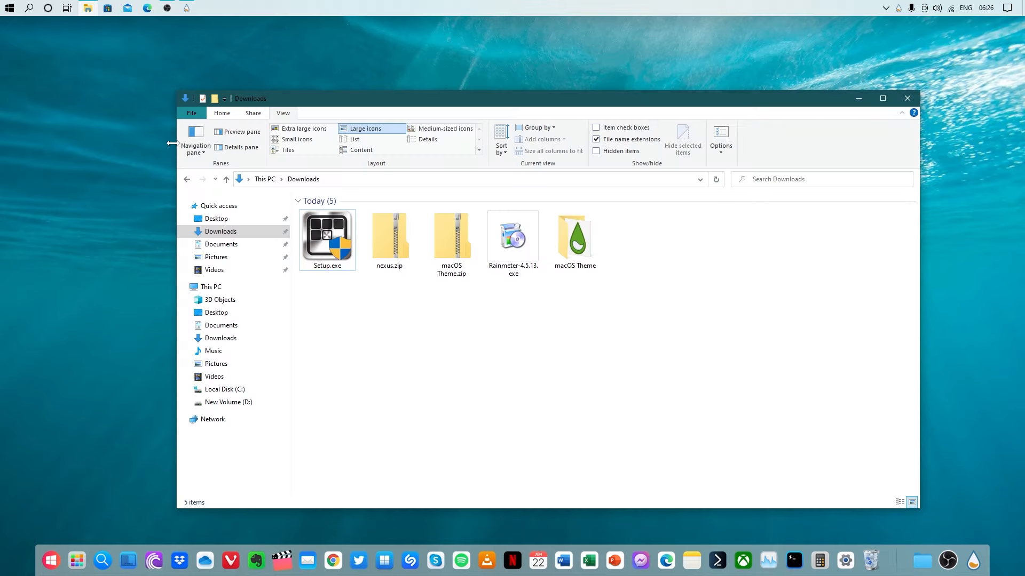
pyautogui.click(501, 278)
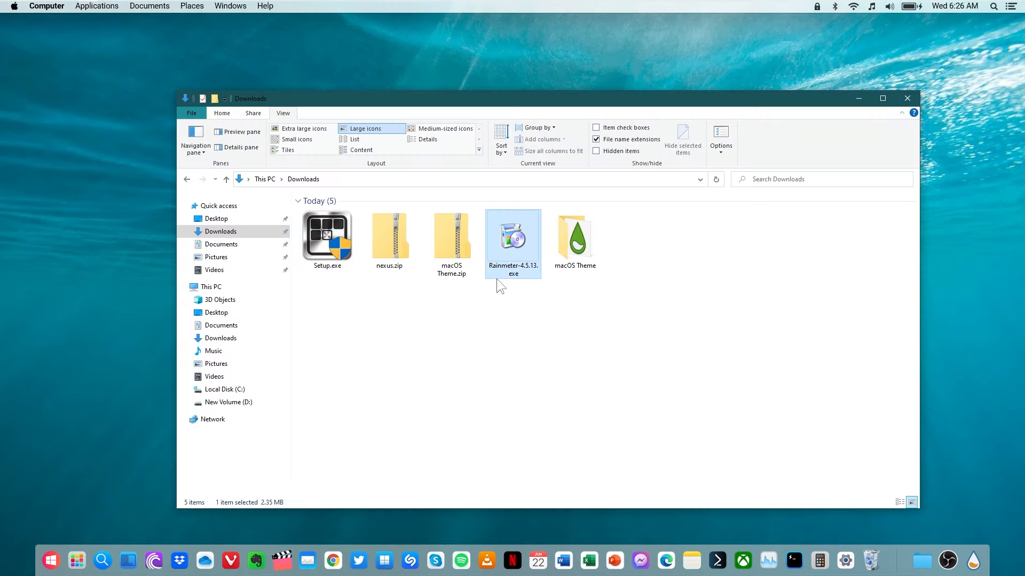
pyautogui.rightClick(335, 242)
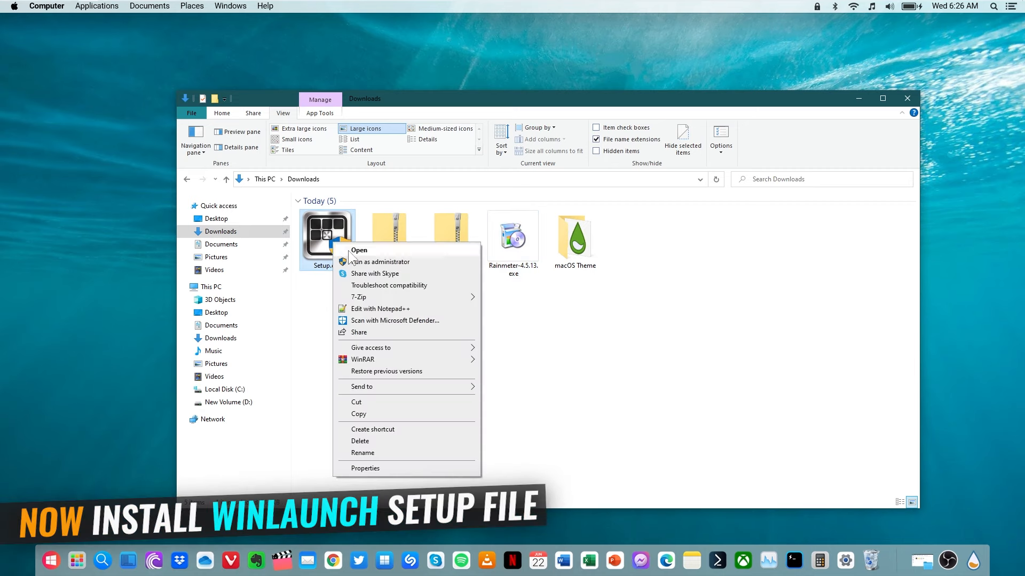
pyautogui.click(349, 251)
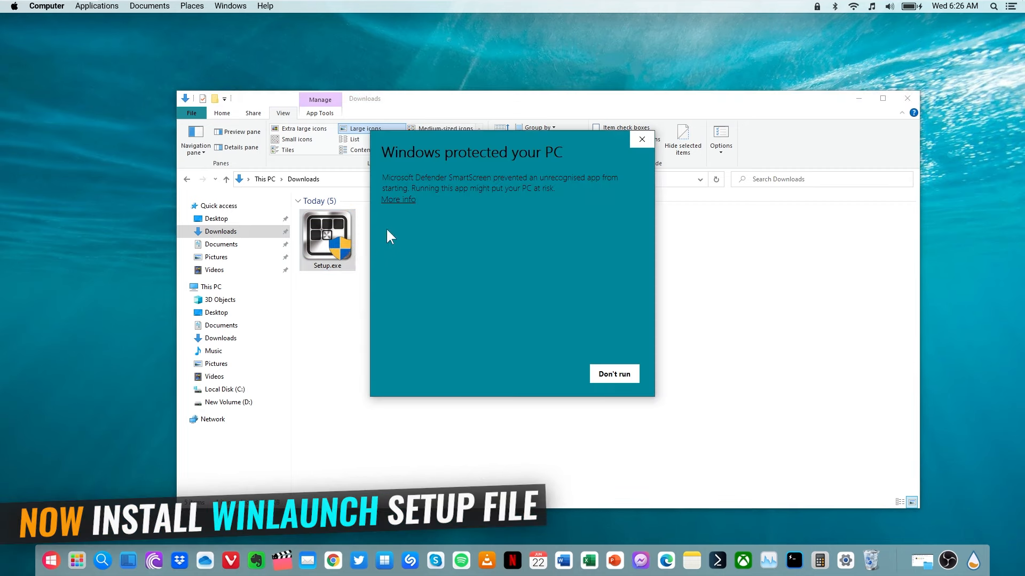
pyautogui.click(393, 201)
pyautogui.click(547, 371)
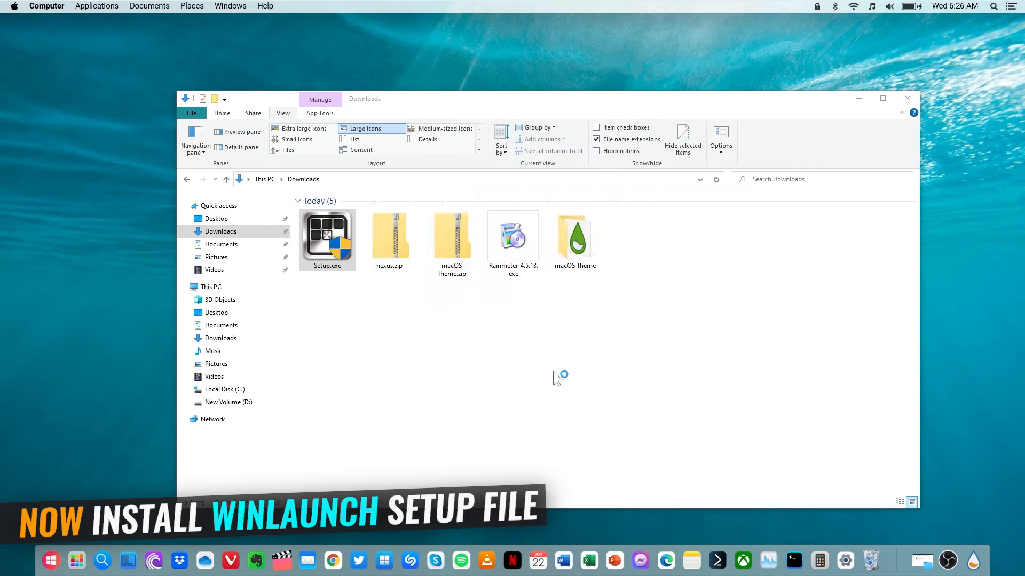
# - Complete the WinLaunch installation and close the Welcome window to start WinLaunch
pyautogui.press('Return')
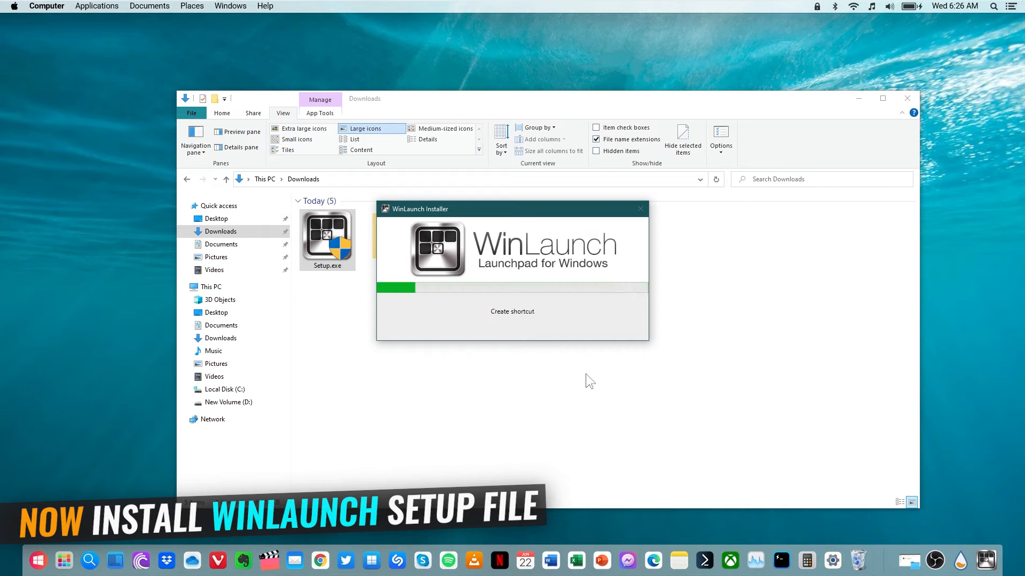
pyautogui.click(617, 336)
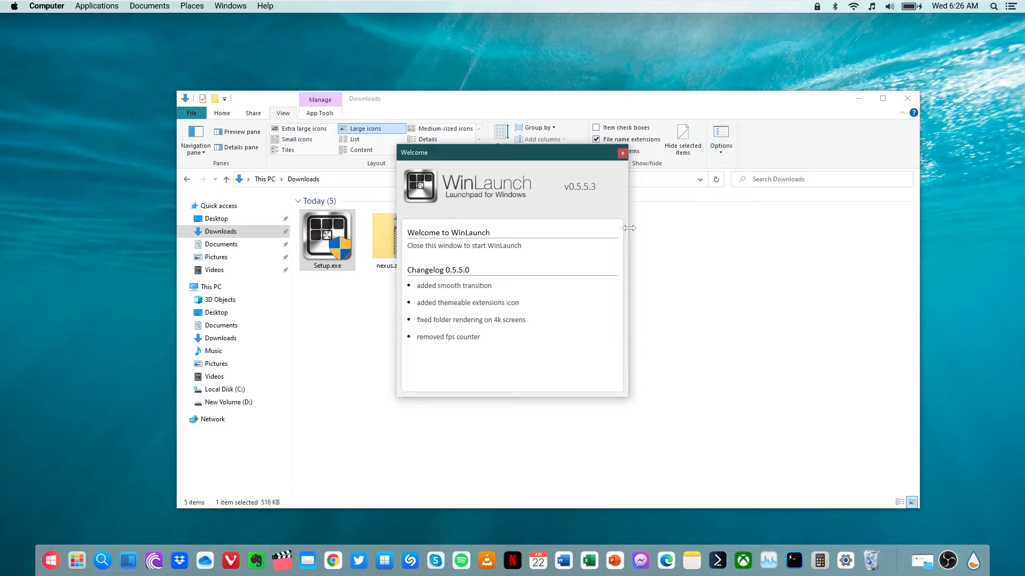
pyautogui.click(622, 154)
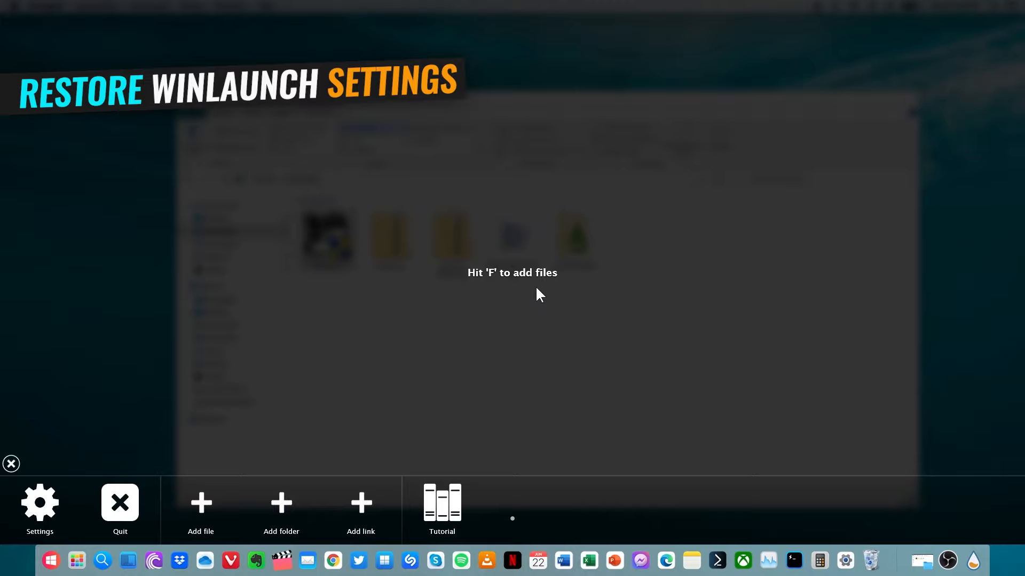
# - Start restoring WinLaunch from a backup and browse to the 3. WinLaunch Files folder of macOS Theme in Downloads
pyautogui.click(45, 508)
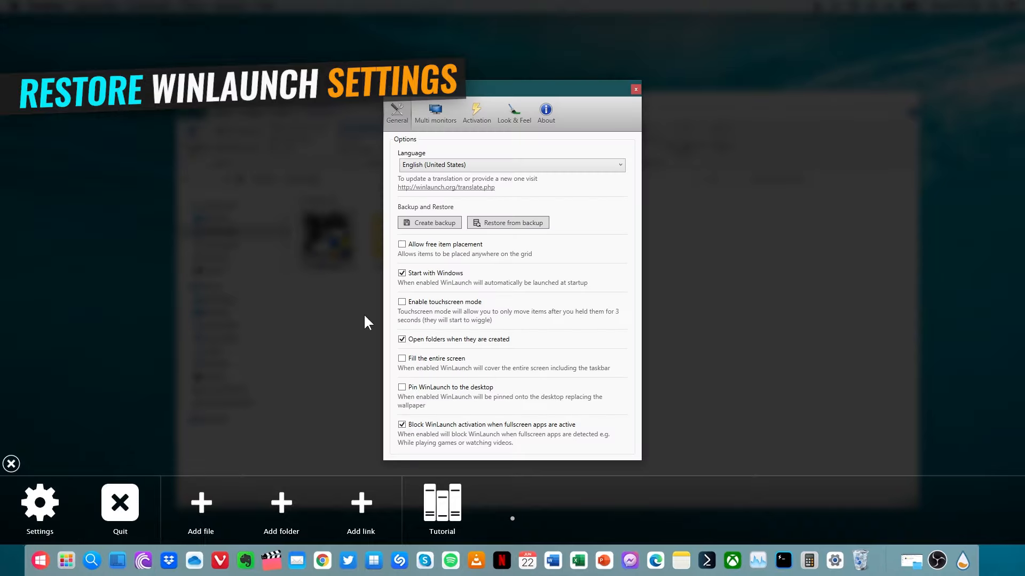
pyautogui.click(500, 224)
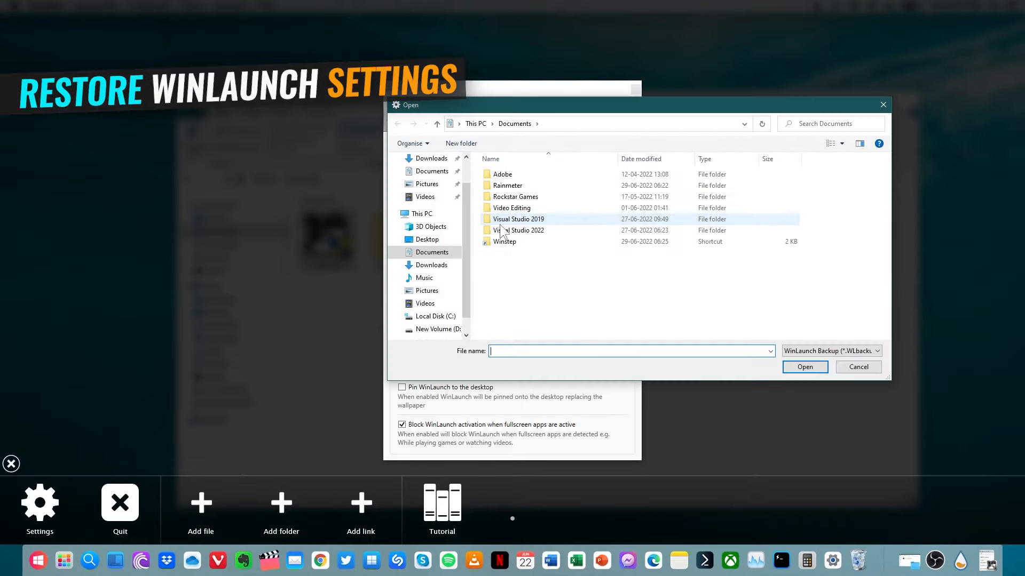
pyautogui.click(431, 269)
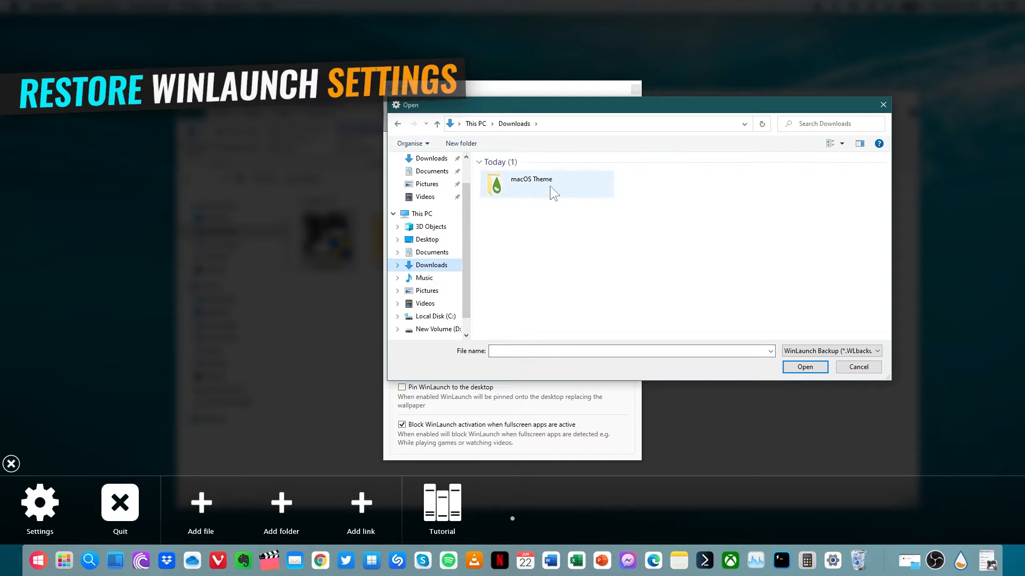
pyautogui.rightClick(532, 185)
pyautogui.click(555, 209)
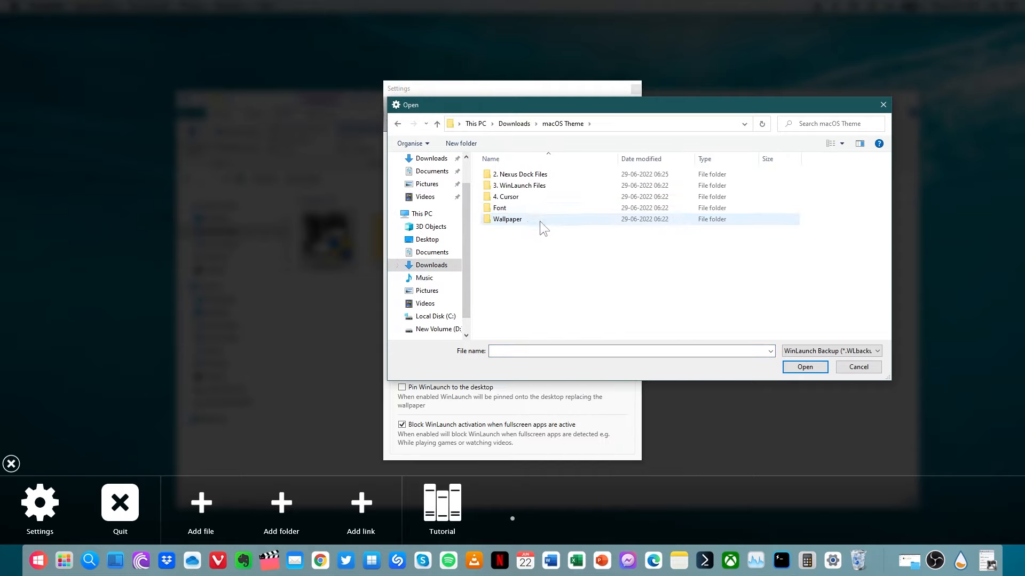
pyautogui.click(509, 188)
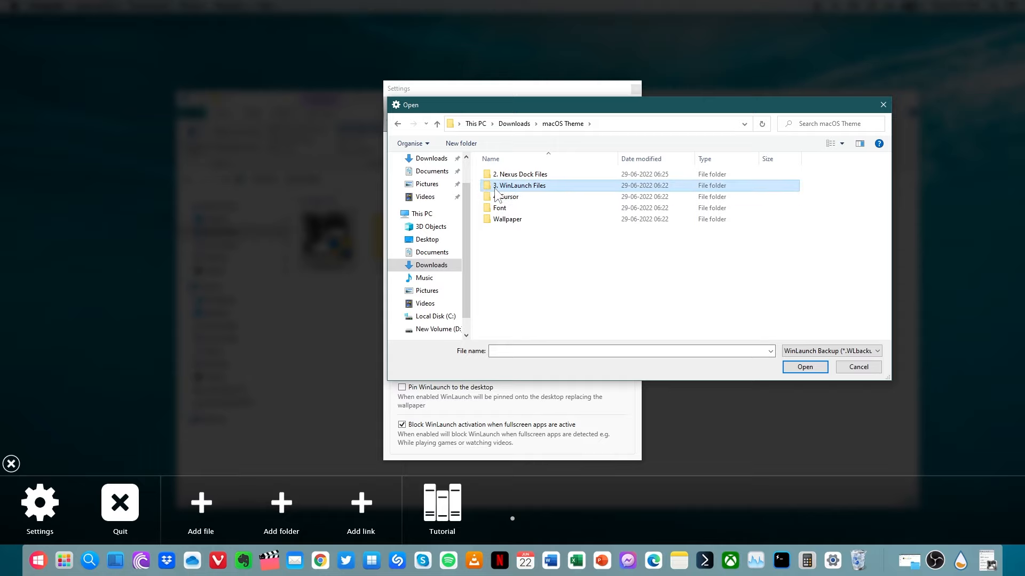
pyautogui.rightClick(521, 188)
pyautogui.click(545, 209)
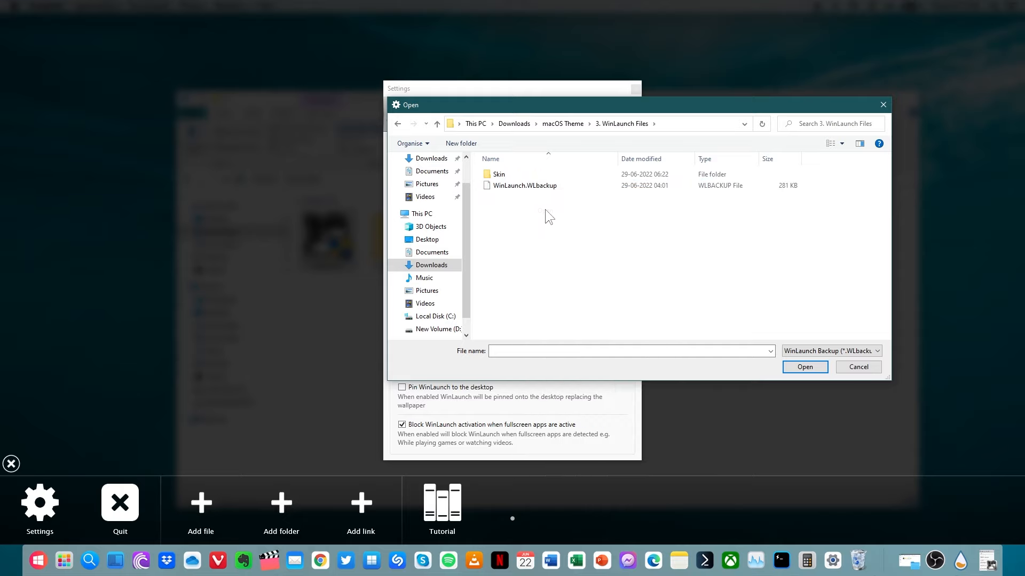
# - Restore the WinLaunch settings from WinLaunch.WLbackup, agreeing to replace the current configuration
pyautogui.click(507, 187)
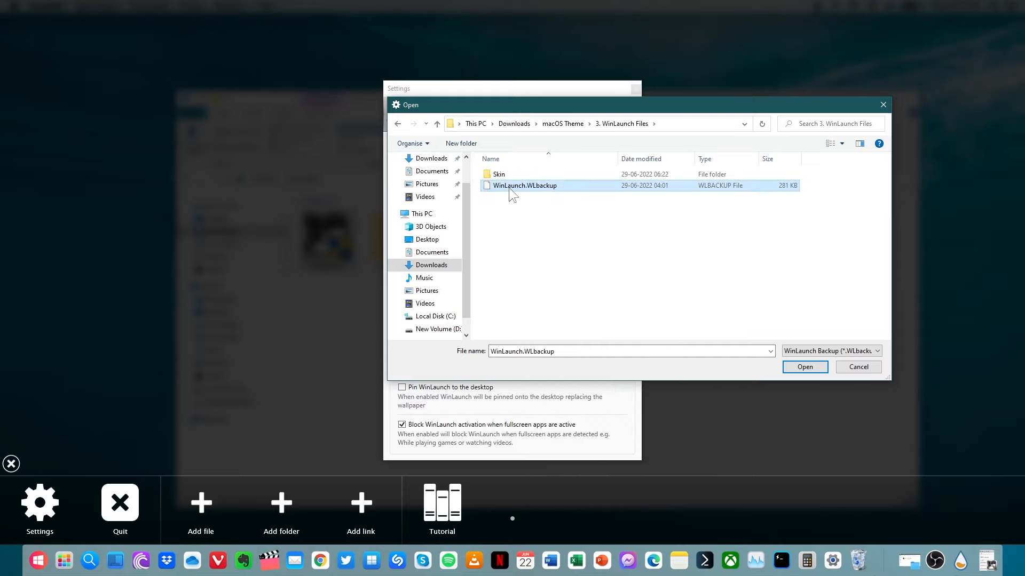
pyautogui.click(791, 368)
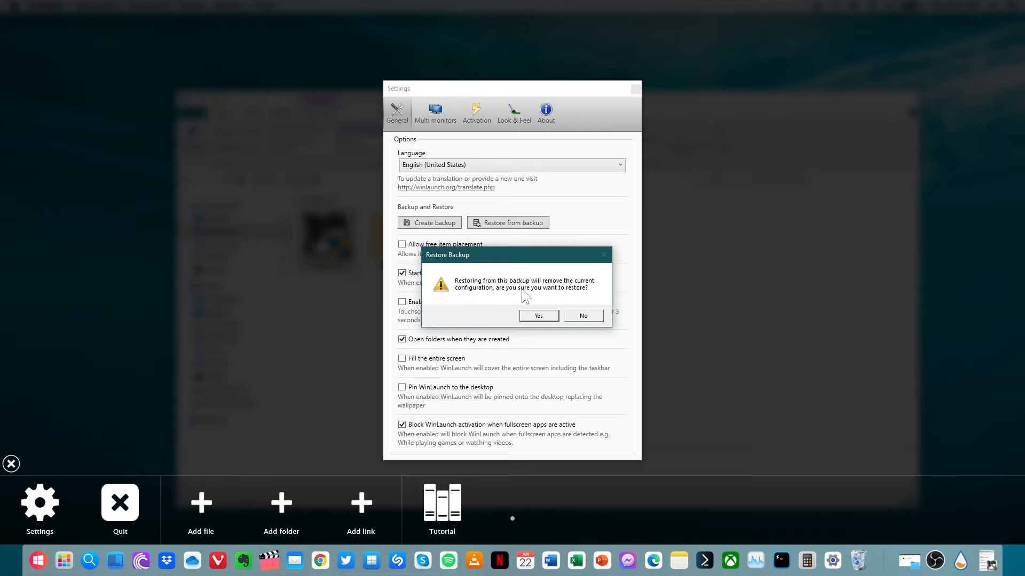
pyautogui.click(538, 317)
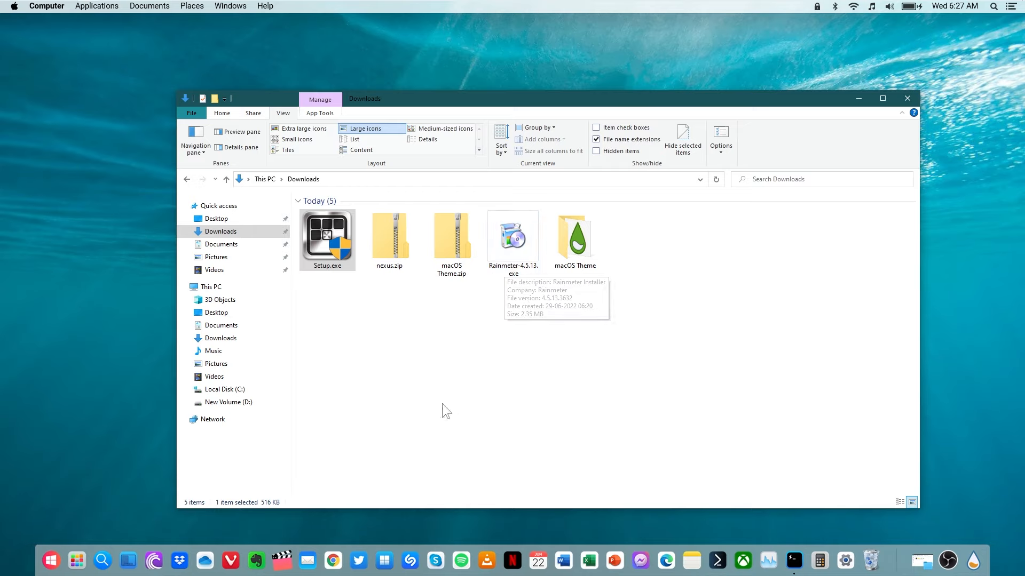
# - Open the WinLaunch launchpad from the dock to check the restored app grid, and close it
pyautogui.click(83, 563)
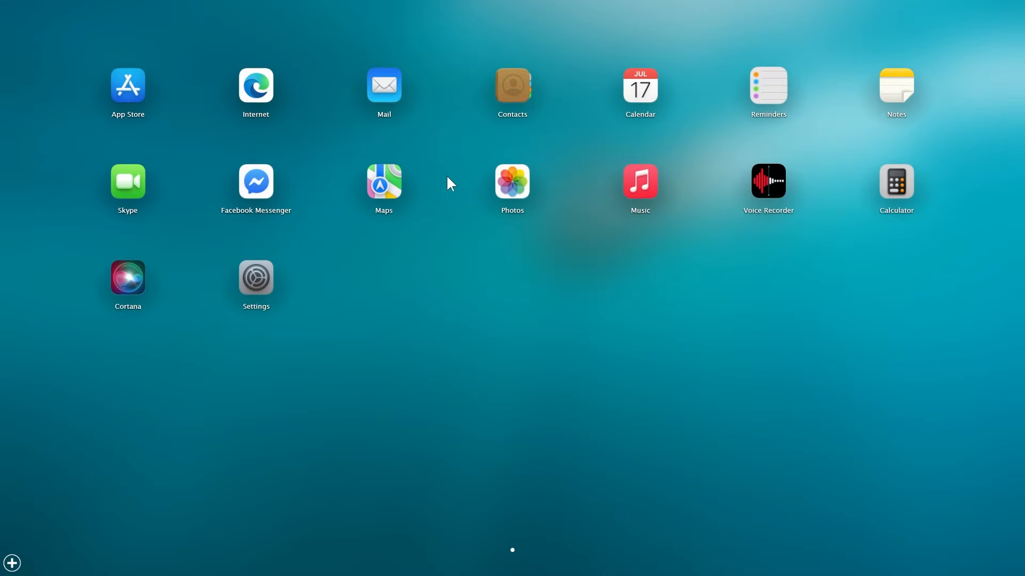
pyautogui.click(158, 145)
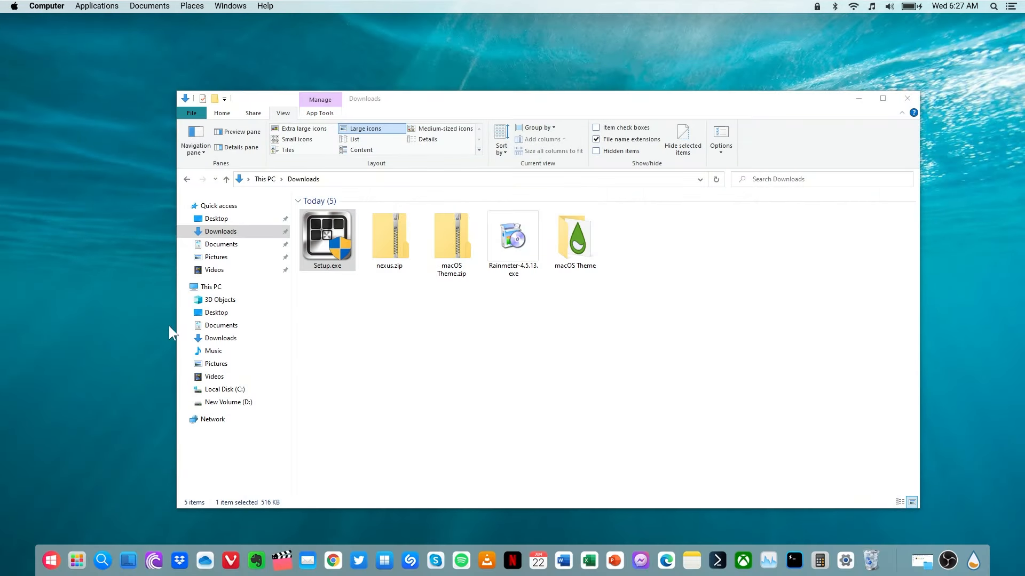
# - Reopen the WinLaunch launchpad from the dock to check its icon layout, and close it
pyautogui.click(80, 562)
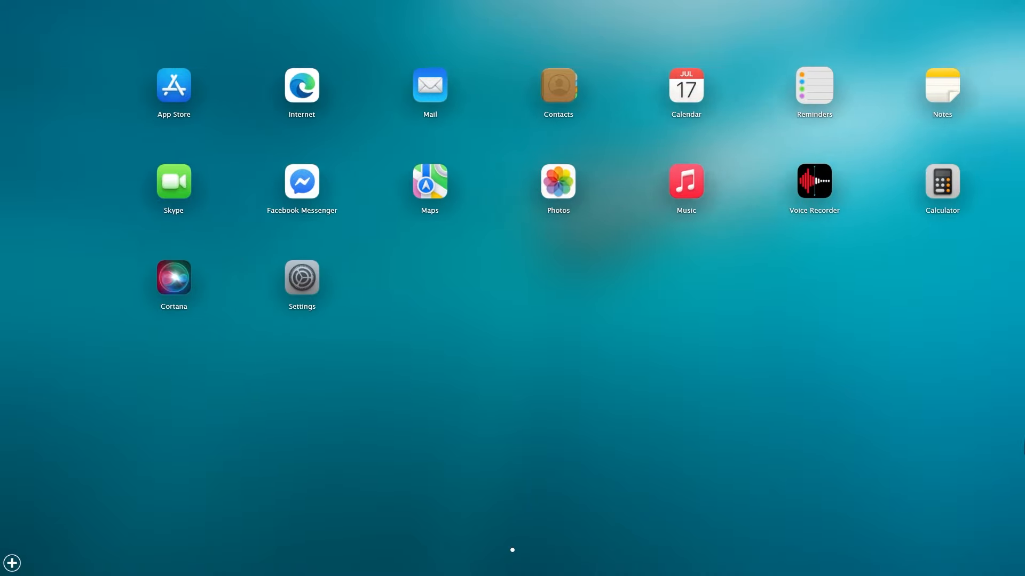
pyautogui.click(760, 408)
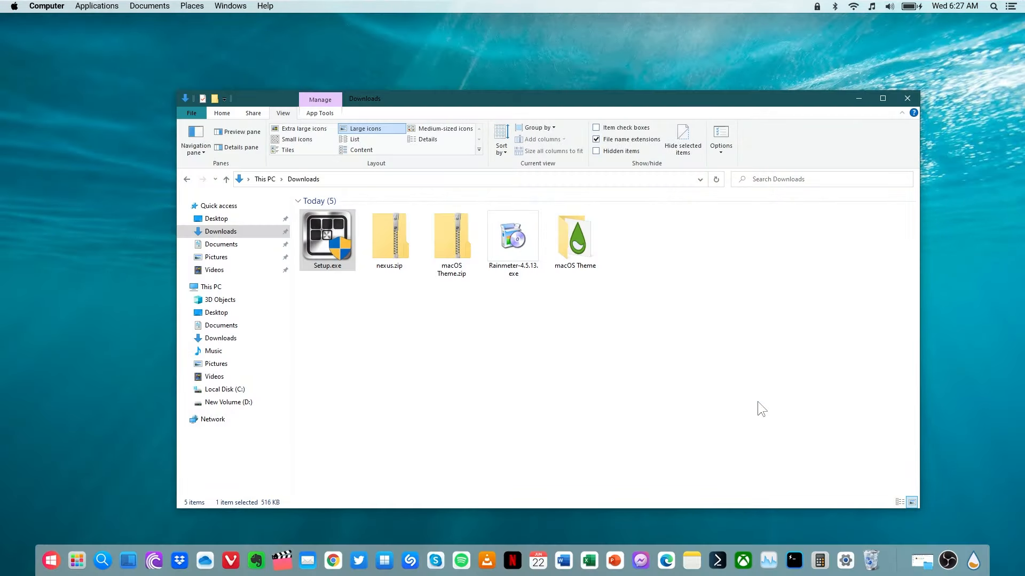
# - Open the Skin folder inside the macOS Theme folder's 3. WinLaunch Files subfolder
pyautogui.rightClick(559, 234)
pyautogui.click(574, 241)
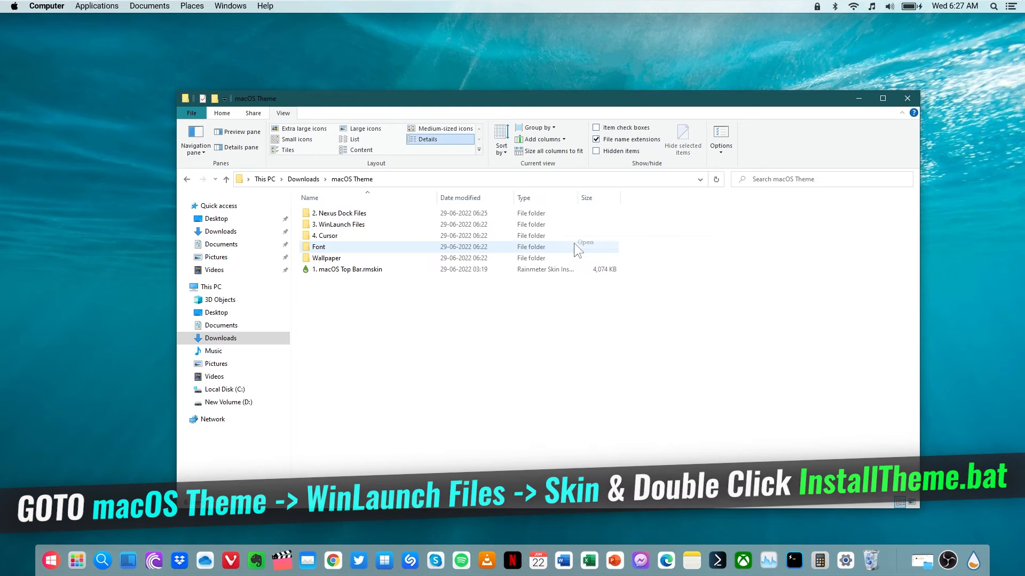
pyautogui.rightClick(328, 226)
pyautogui.click(341, 235)
pyautogui.click(314, 214)
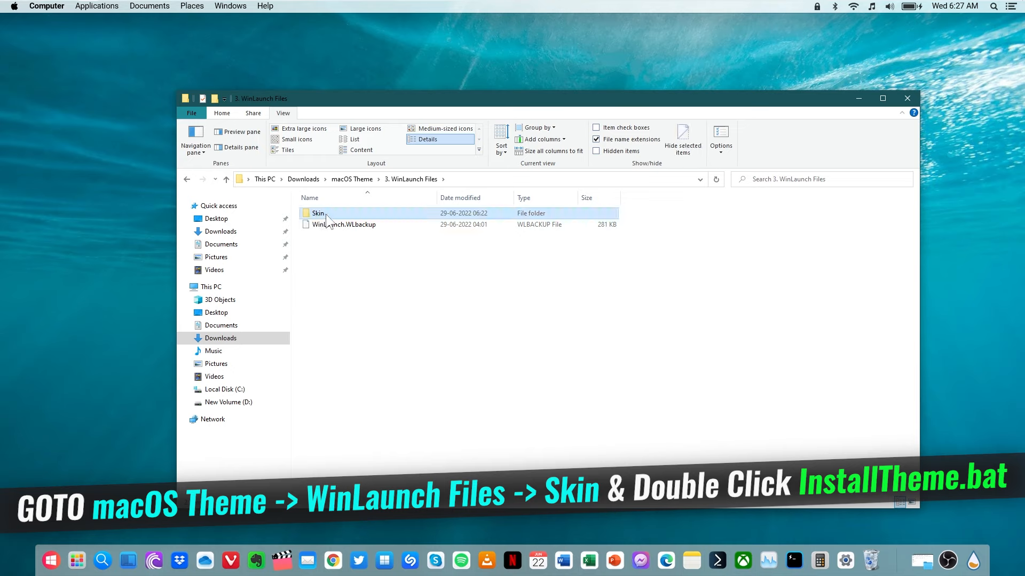
pyautogui.click(368, 129)
pyautogui.rightClick(324, 223)
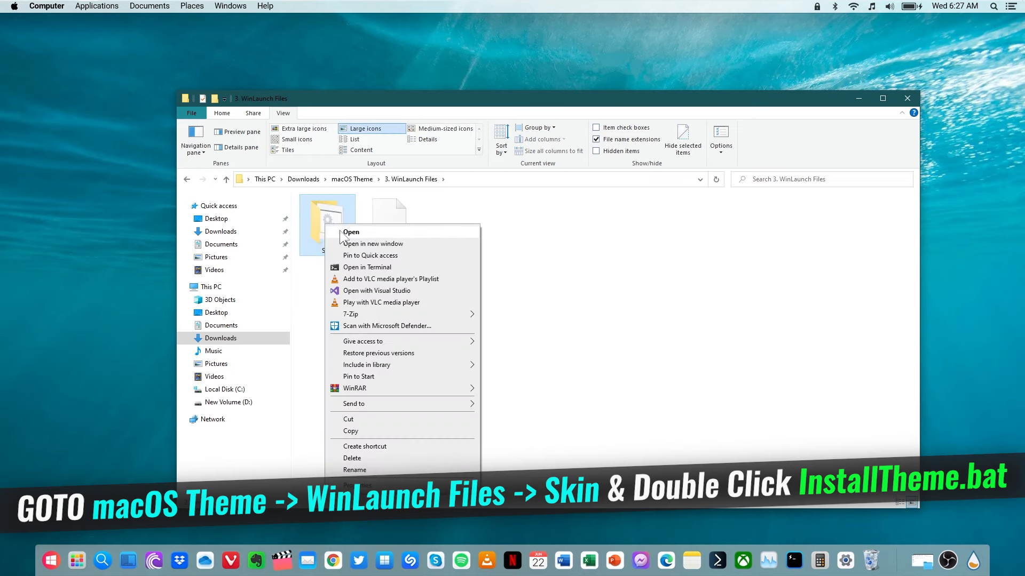
pyautogui.click(341, 228)
# - Run InstallTheme.bat to apply the WinLaunch skin, and close the launchpad that opens
pyautogui.click(327, 225)
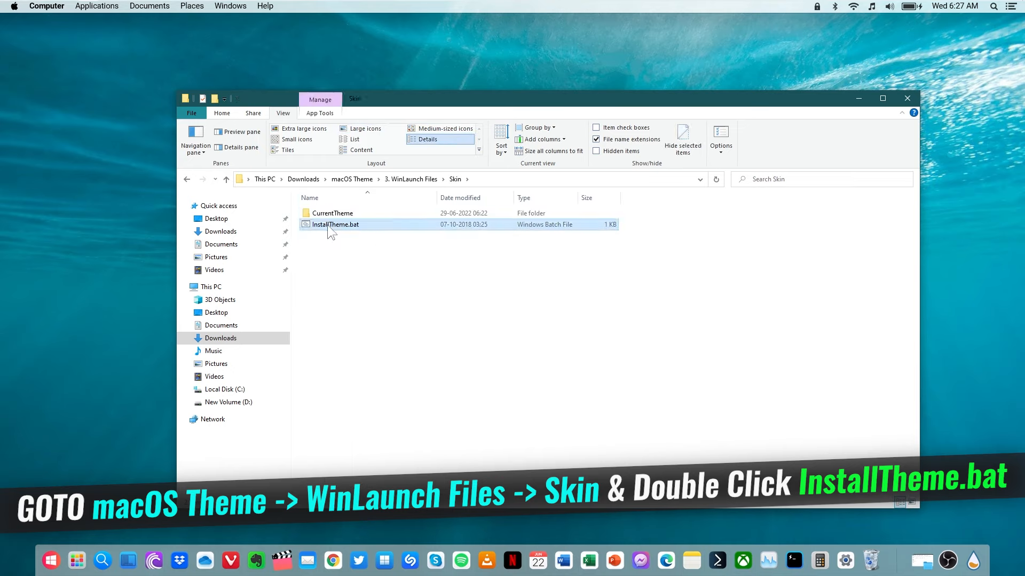
pyautogui.rightClick(327, 225)
pyautogui.click(347, 235)
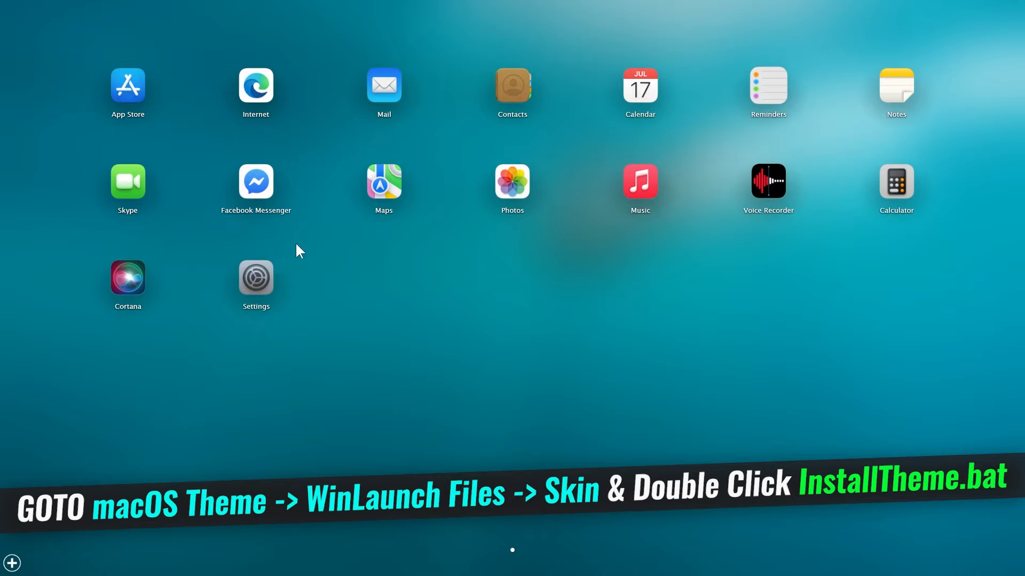
pyautogui.click(489, 321)
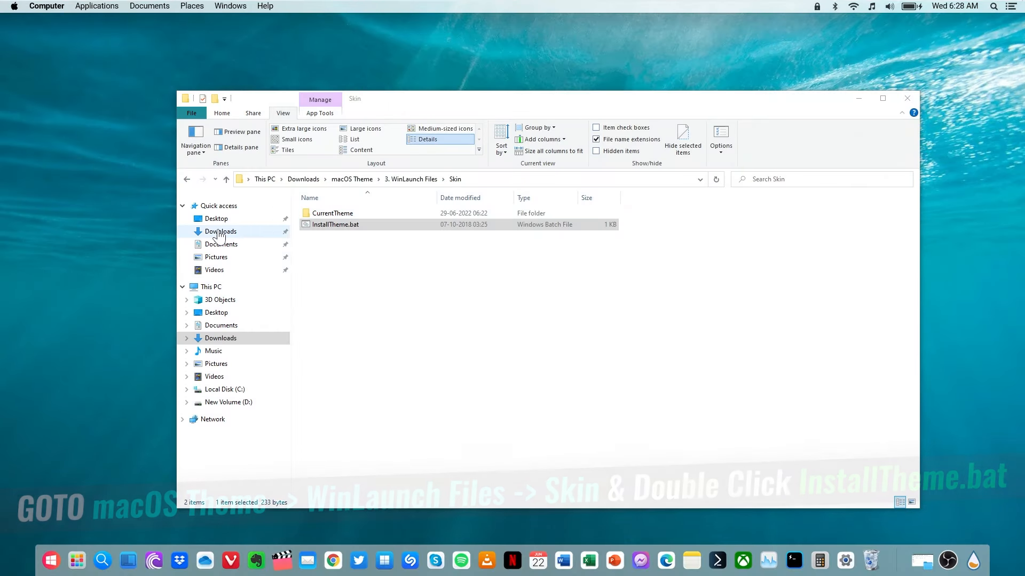
# - Return to Downloads and open the Wallpaper folder inside macOS Theme, viewing the theme's contents as large icons
pyautogui.click(220, 233)
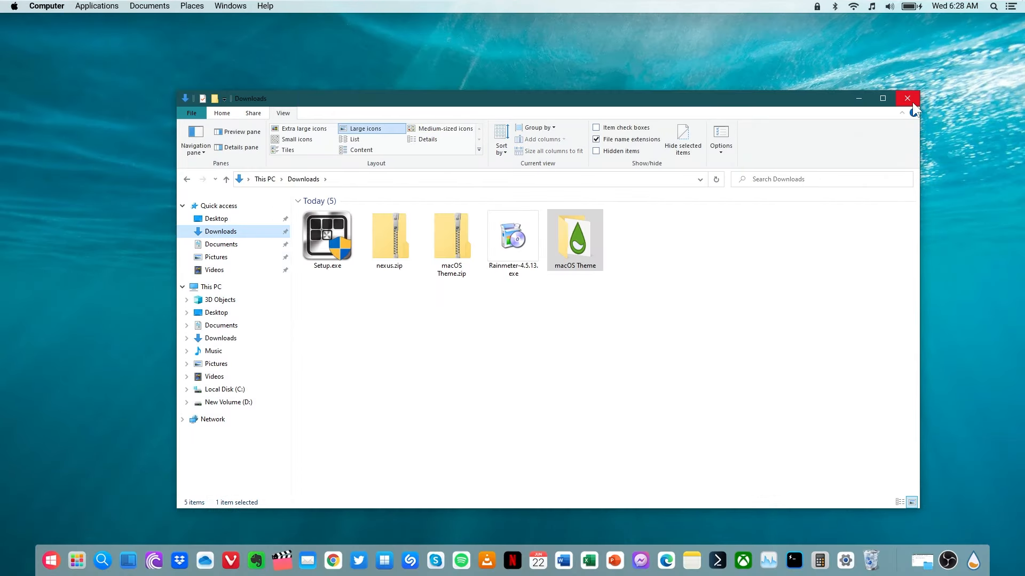
pyautogui.rightClick(575, 240)
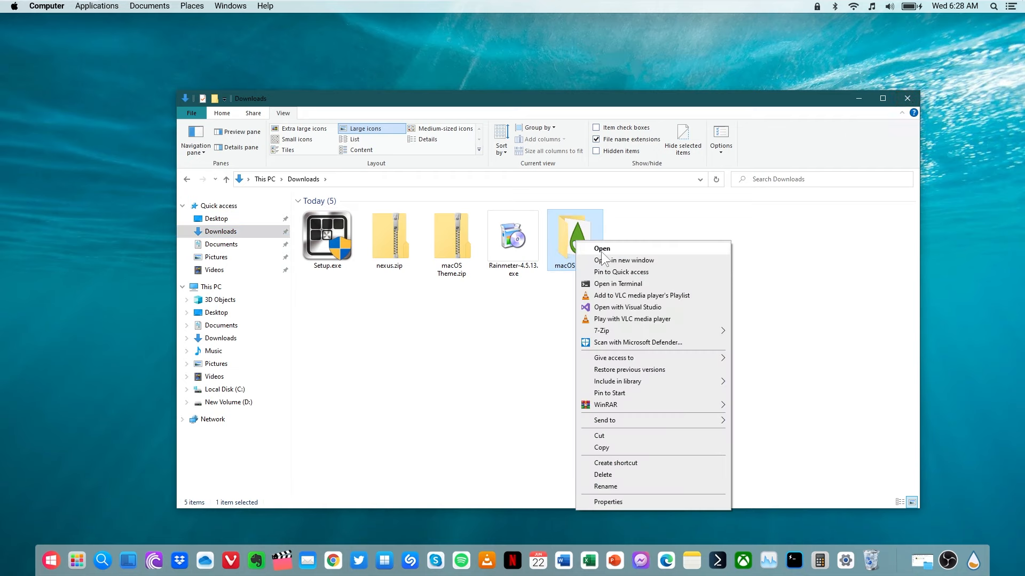
pyautogui.click(601, 249)
pyautogui.click(344, 258)
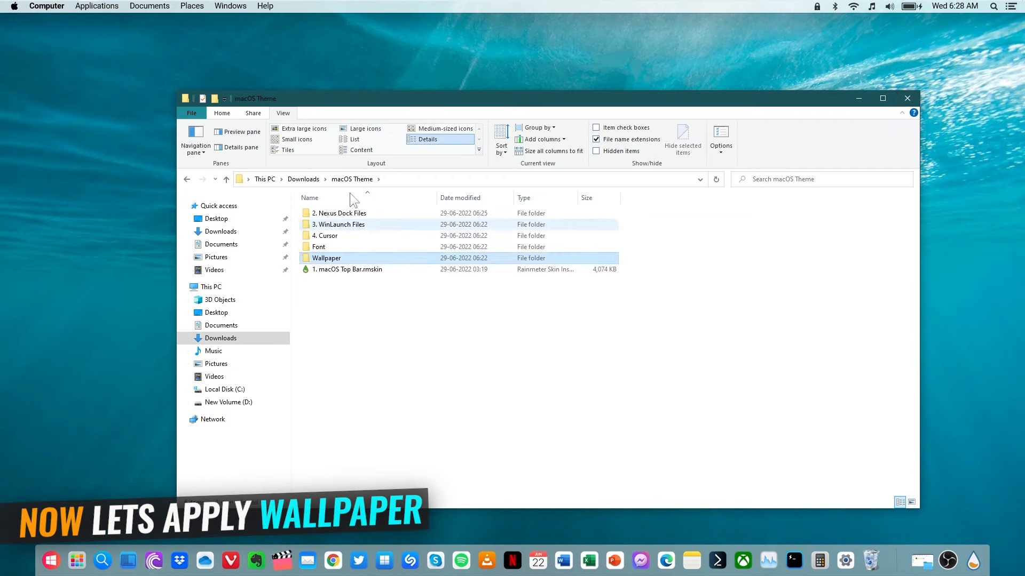
pyautogui.click(363, 132)
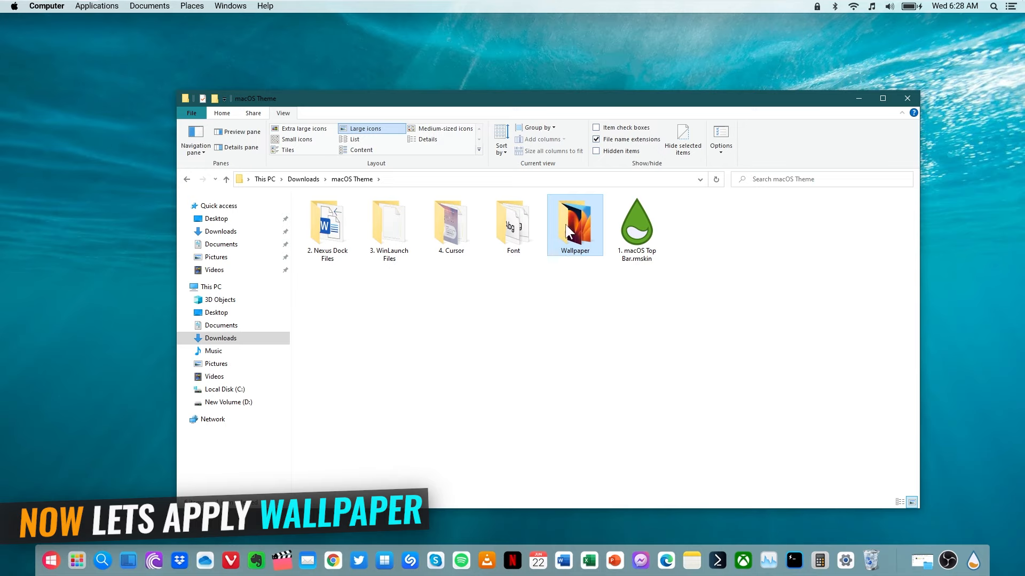
pyautogui.rightClick(580, 243)
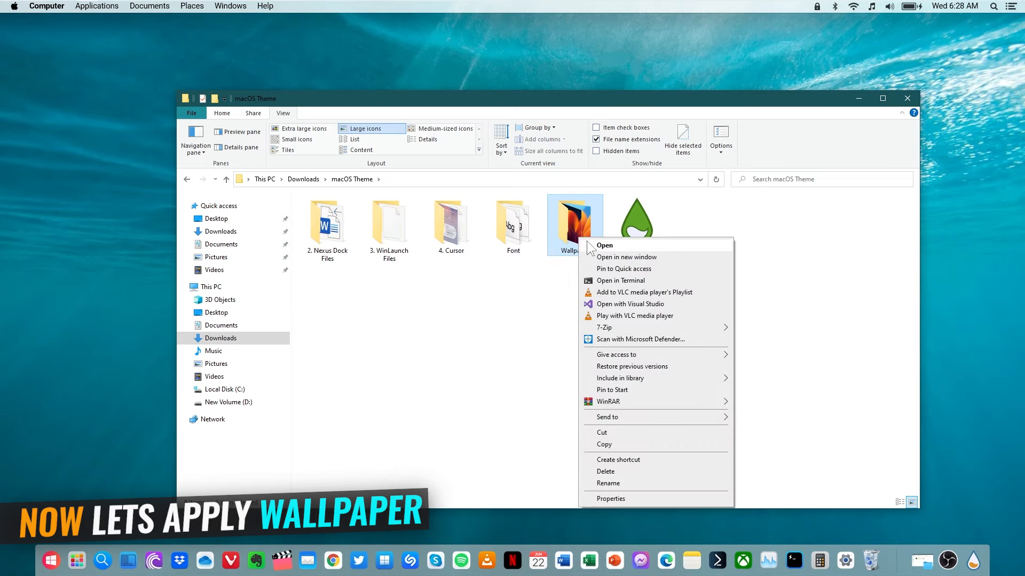
pyautogui.click(590, 244)
# - Set Light.jpg as the desktop background and minimize the File Explorer window
pyautogui.click(368, 216)
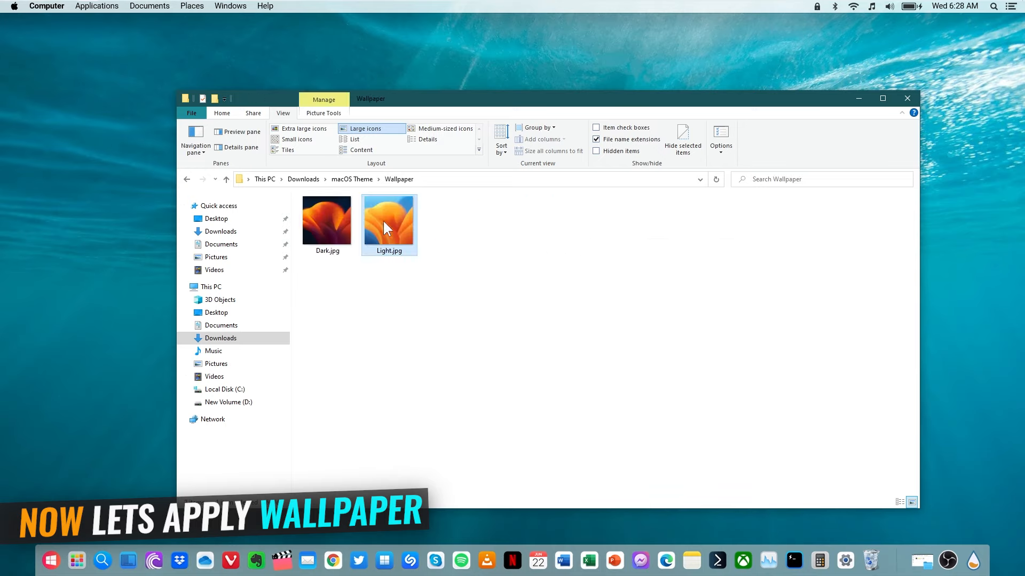
pyautogui.rightClick(384, 211)
pyautogui.click(448, 267)
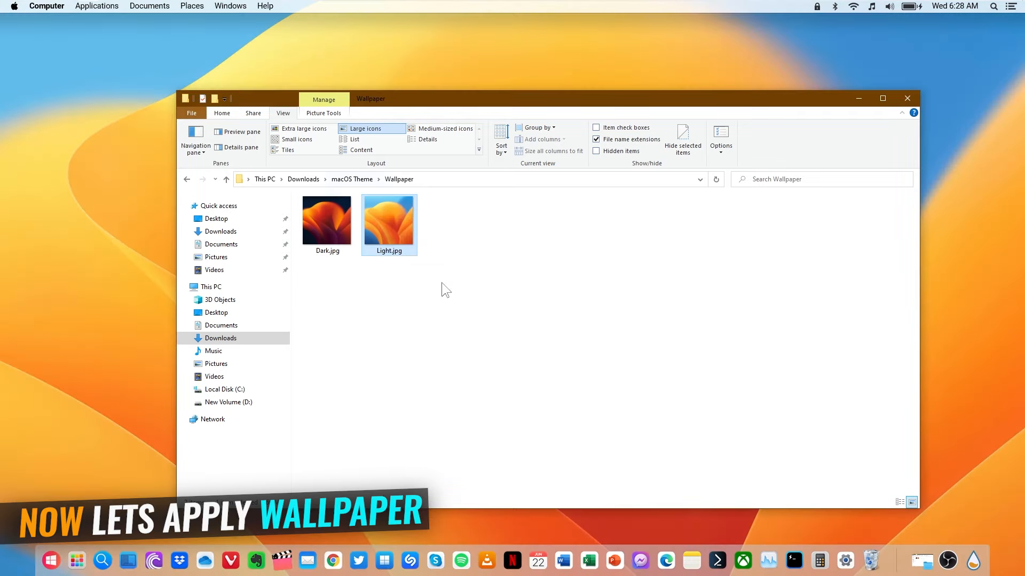
pyautogui.click(858, 98)
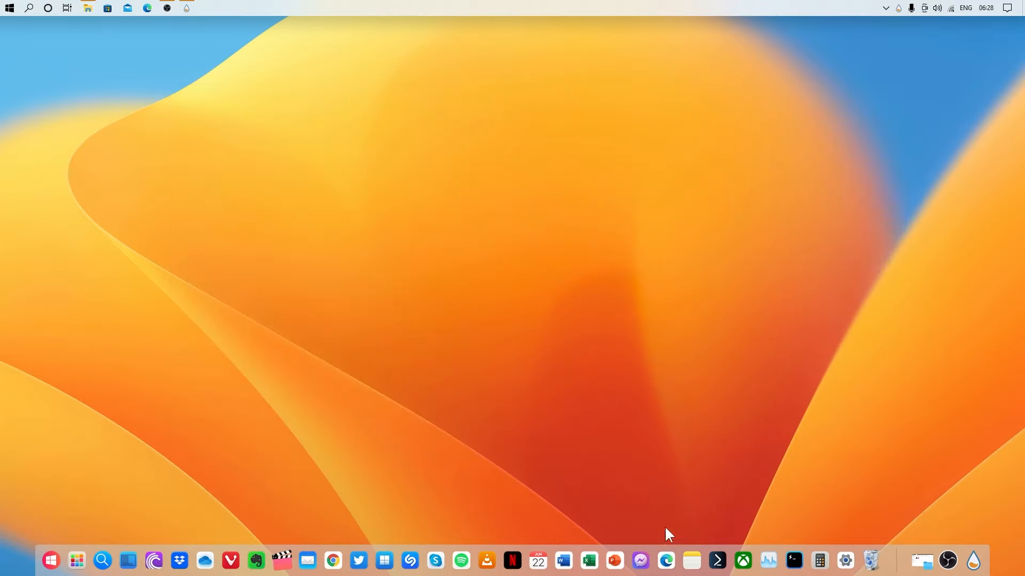
# - Open the launchpad and add the Desktop shortcuts from Adobe After Effects 2022 through Grand Theft Auto IV as files
pyautogui.click(79, 562)
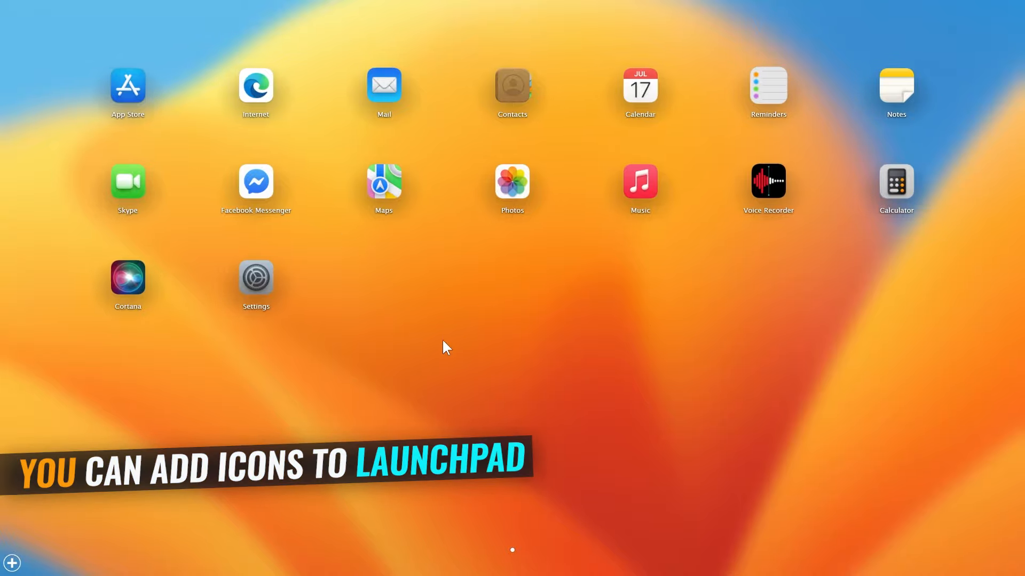
pyautogui.click(12, 563)
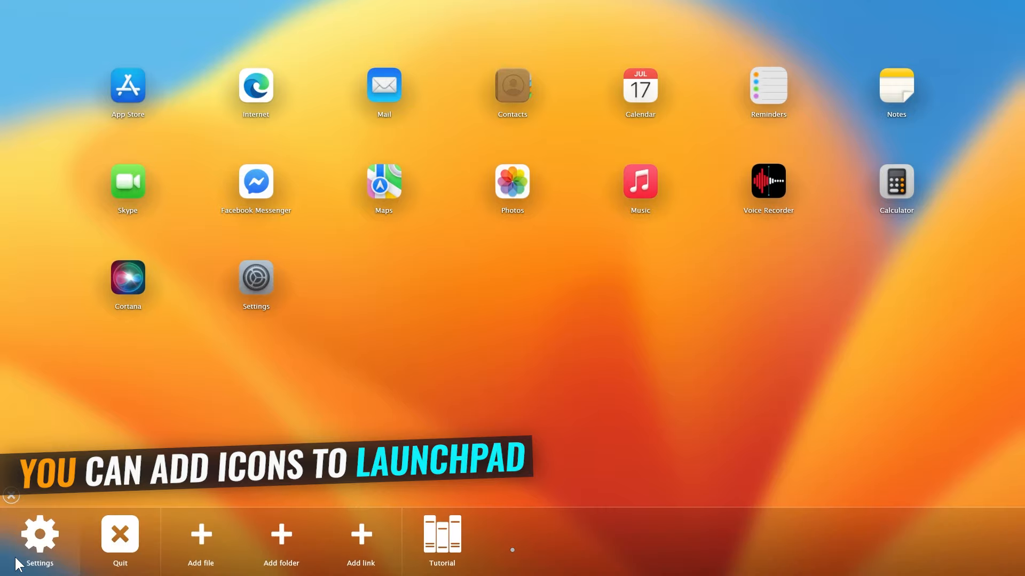
pyautogui.click(192, 538)
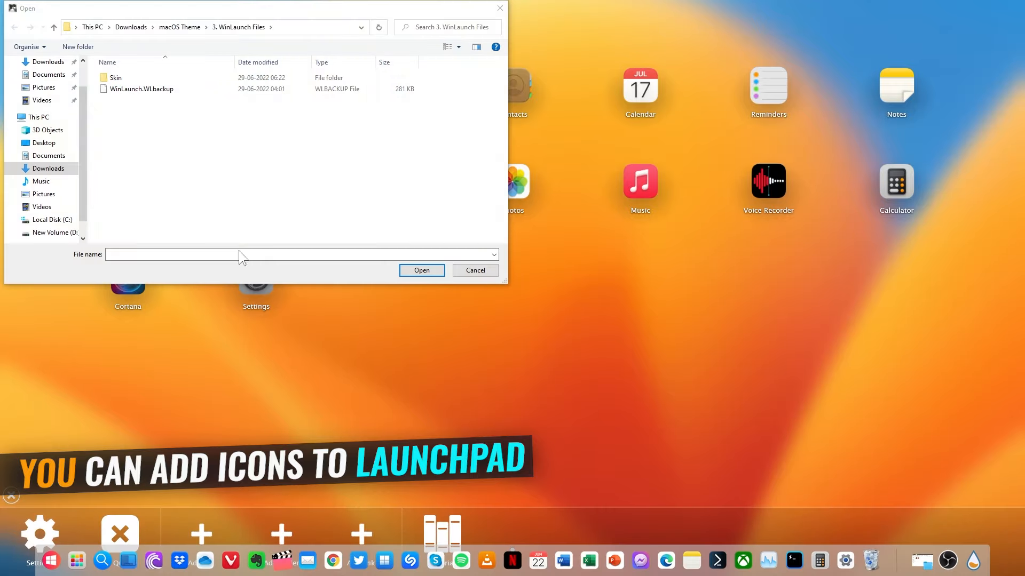
pyautogui.scroll(2, 34, 104)
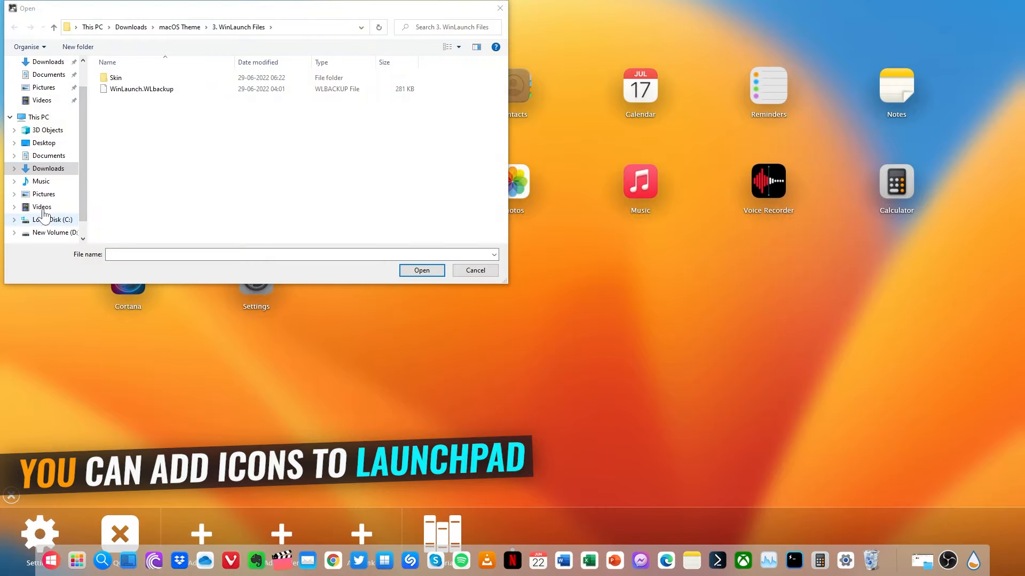
pyautogui.click(42, 83)
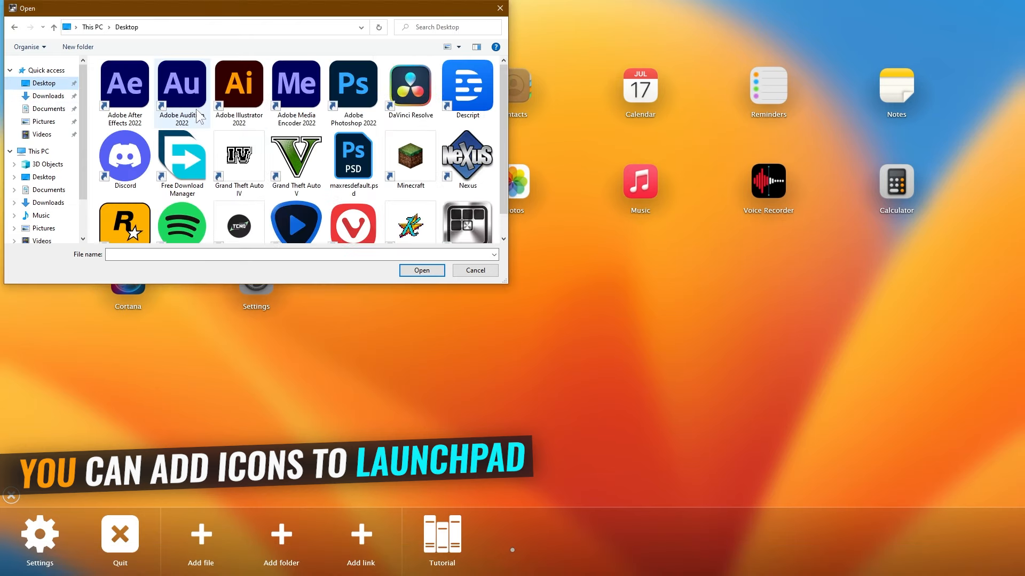
pyautogui.click(120, 79)
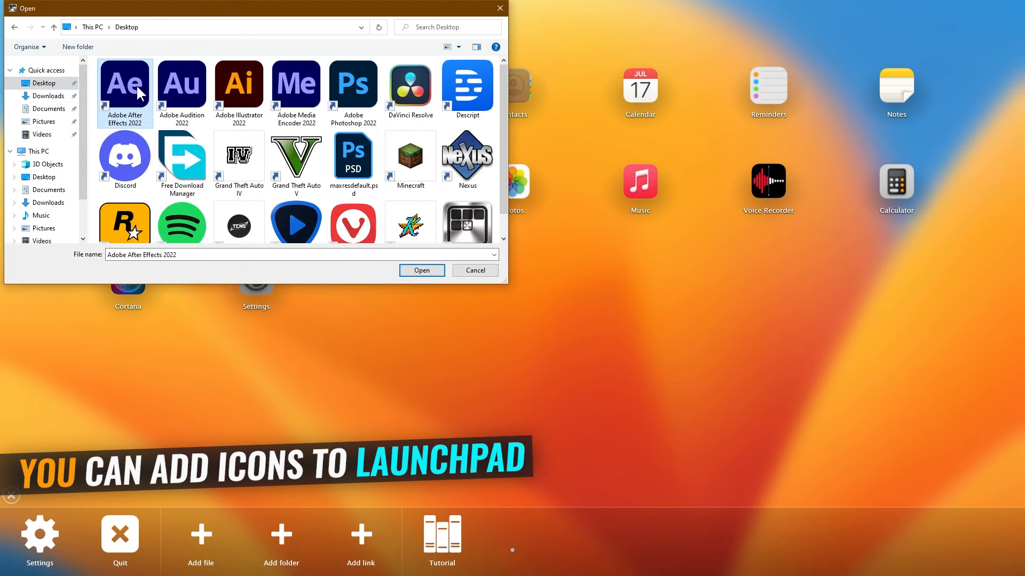
pyautogui.keyDown('shift'); pyautogui.click(244, 171); pyautogui.keyUp('shift')
pyautogui.click(409, 272)
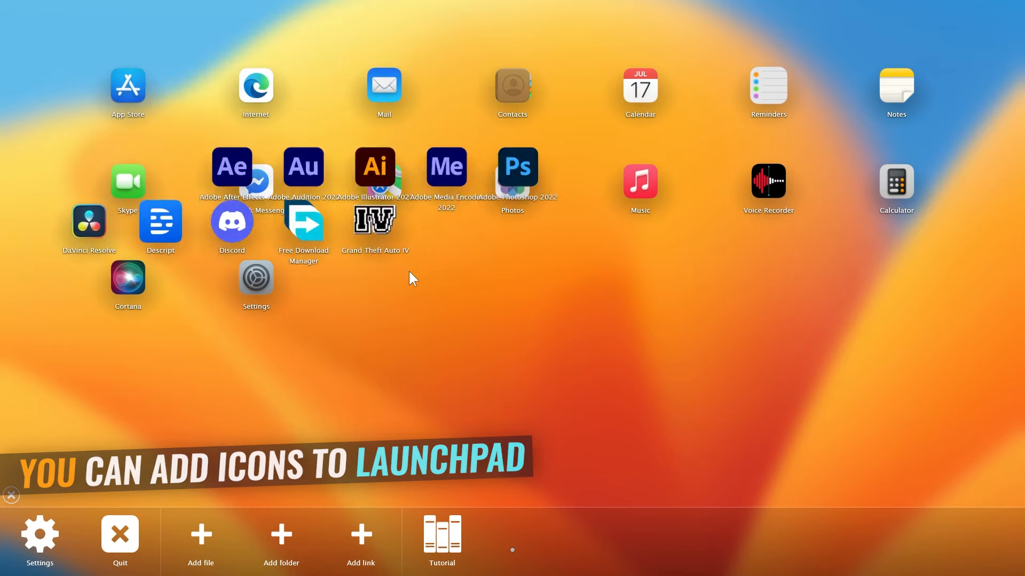
# - Add the remaining Desktop shortcuts from Grand Theft Auto V through WinLaunch Starter to the launchpad, skipping maxresdefault.psd, and close the add options
pyautogui.click(201, 547)
pyautogui.moveTo(504, 132); pyautogui.dragTo(503, 155)
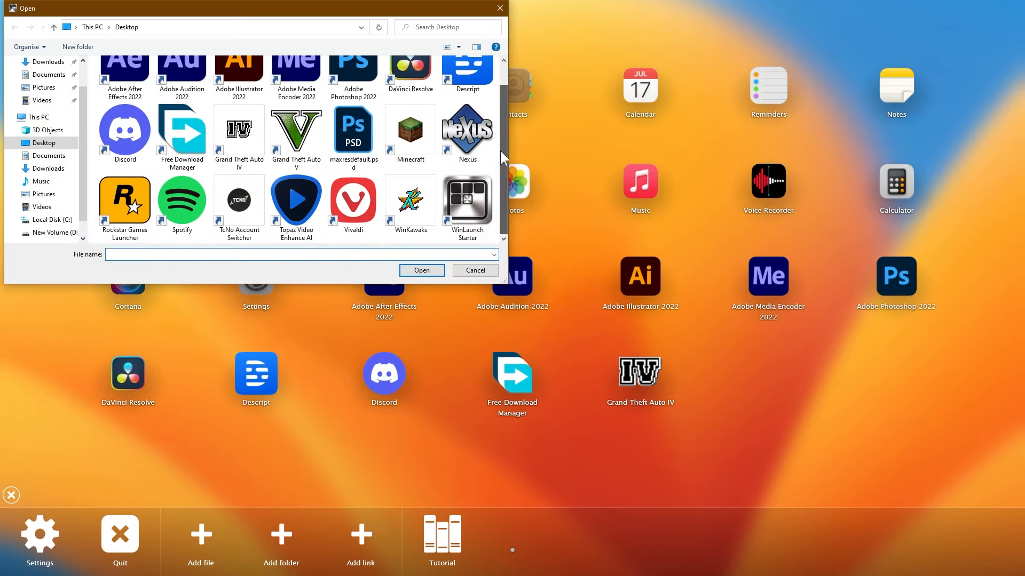
pyautogui.keyDown('ctrl'); pyautogui.click(297, 131); pyautogui.keyUp('ctrl')
pyautogui.keyDown('ctrl'); pyautogui.click(411, 131); pyautogui.keyUp('ctrl')
pyautogui.keyDown('ctrl'); pyautogui.click(467, 131); pyautogui.keyUp('ctrl')
pyautogui.keyDown('ctrl'); pyautogui.click(125, 202); pyautogui.keyUp('ctrl')
pyautogui.keyDown('ctrl'); pyautogui.click(182, 201); pyautogui.keyUp('ctrl')
pyautogui.keyDown('ctrl'); pyautogui.click(239, 202); pyautogui.keyUp('ctrl')
pyautogui.keyDown('ctrl'); pyautogui.click(296, 201); pyautogui.keyUp('ctrl')
pyautogui.keyDown('ctrl'); pyautogui.click(410, 201); pyautogui.keyUp('ctrl')
pyautogui.keyDown('ctrl'); pyautogui.click(467, 201); pyautogui.keyUp('ctrl')
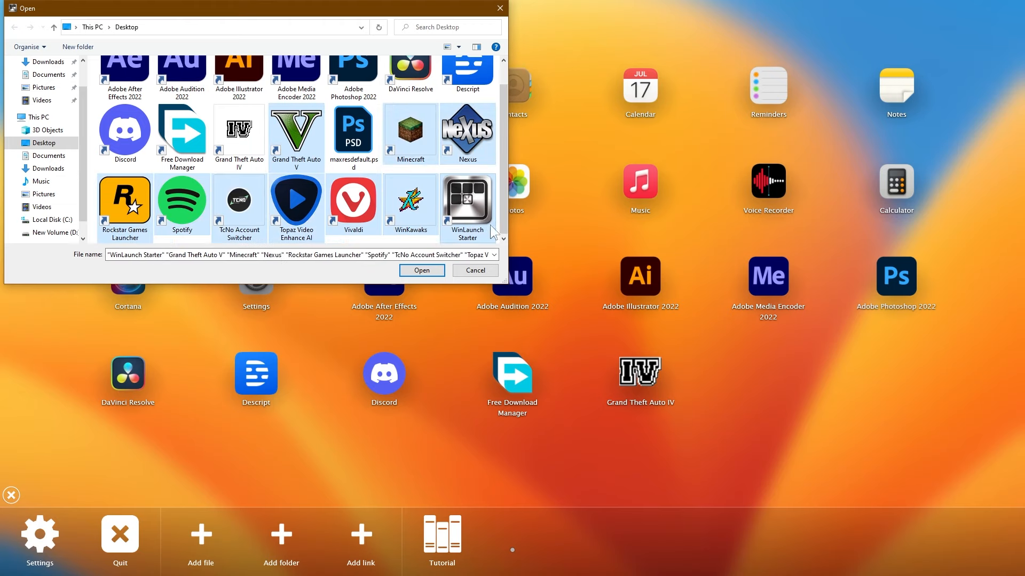
pyautogui.click(422, 270)
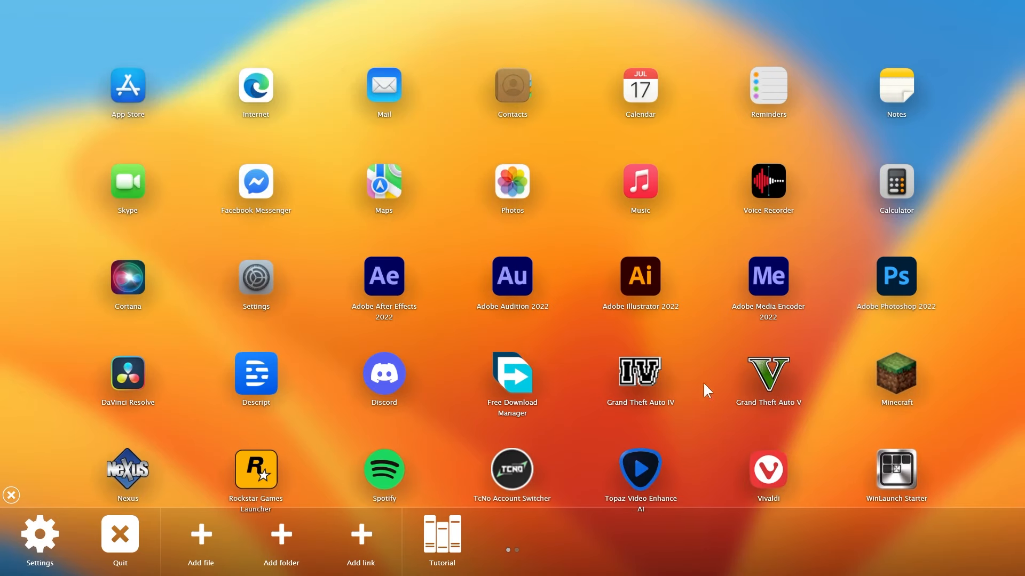
pyautogui.click(11, 495)
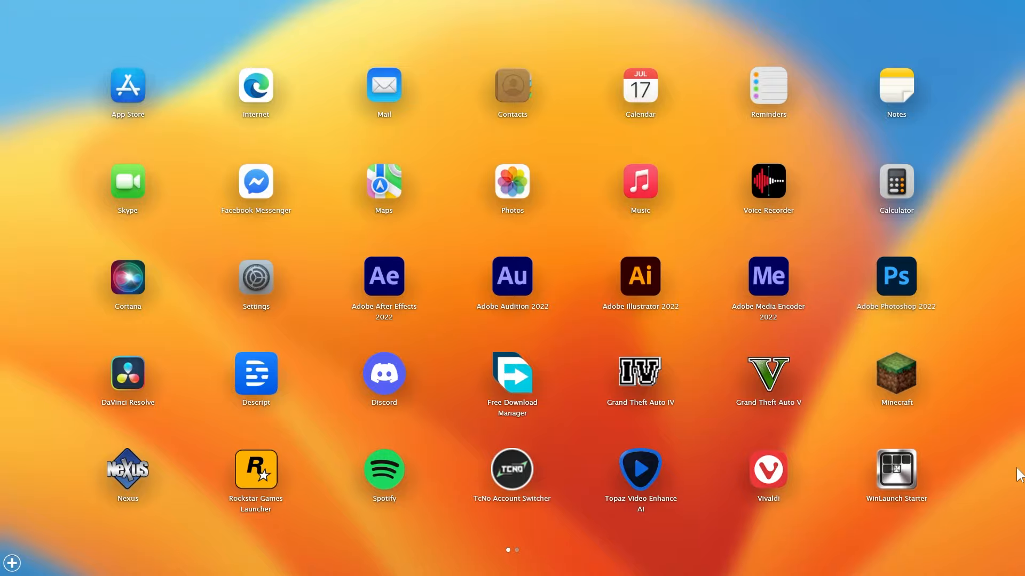
# - Group WinLaunch Starter and Vivaldi into a launchpad folder named Programs
pyautogui.moveTo(981, 430); pyautogui.dragTo(959, 393)
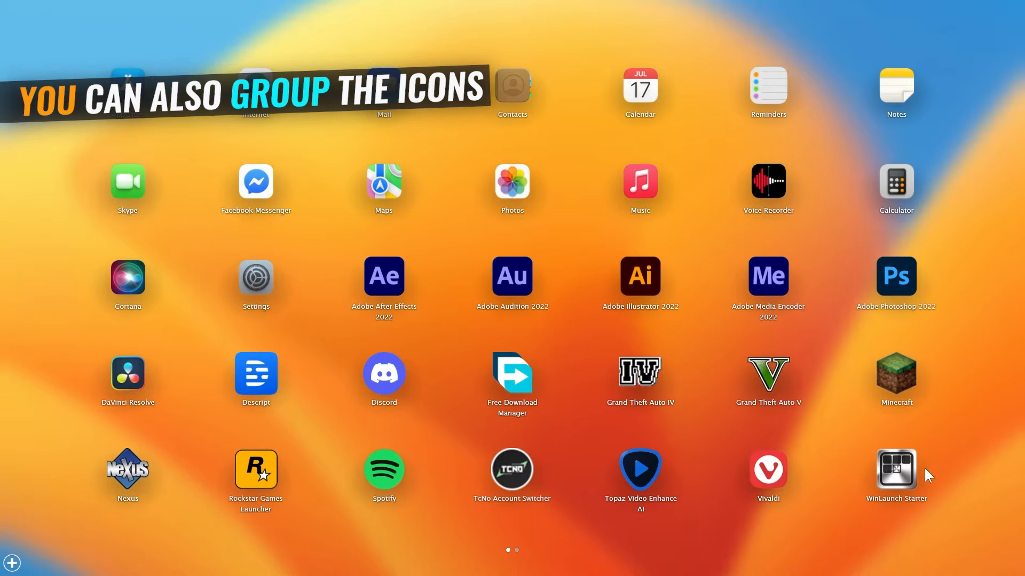
pyautogui.moveTo(902, 483); pyautogui.dragTo(770, 476)
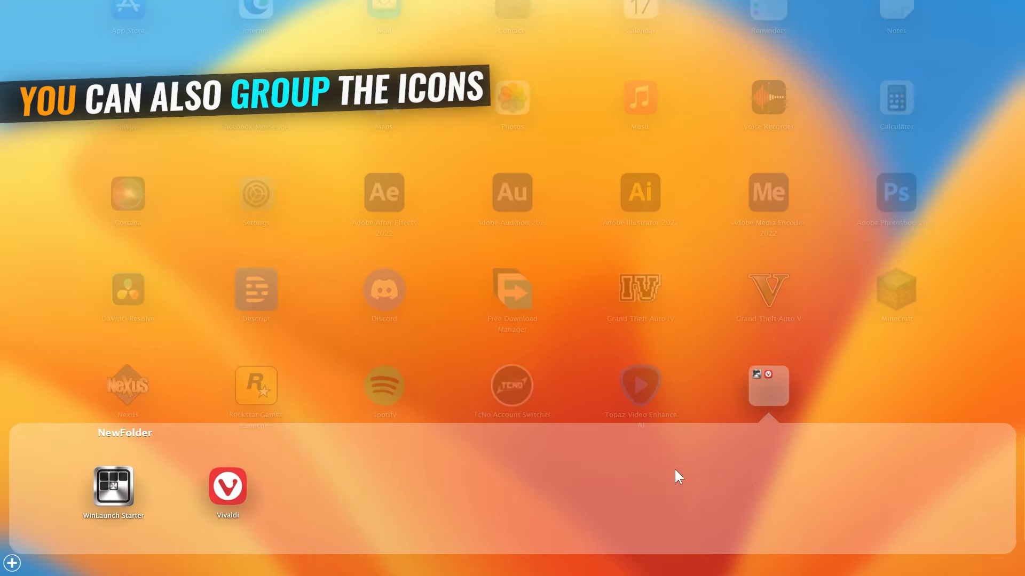
pyautogui.doubleClick(124, 432)
pyautogui.write('Programs')
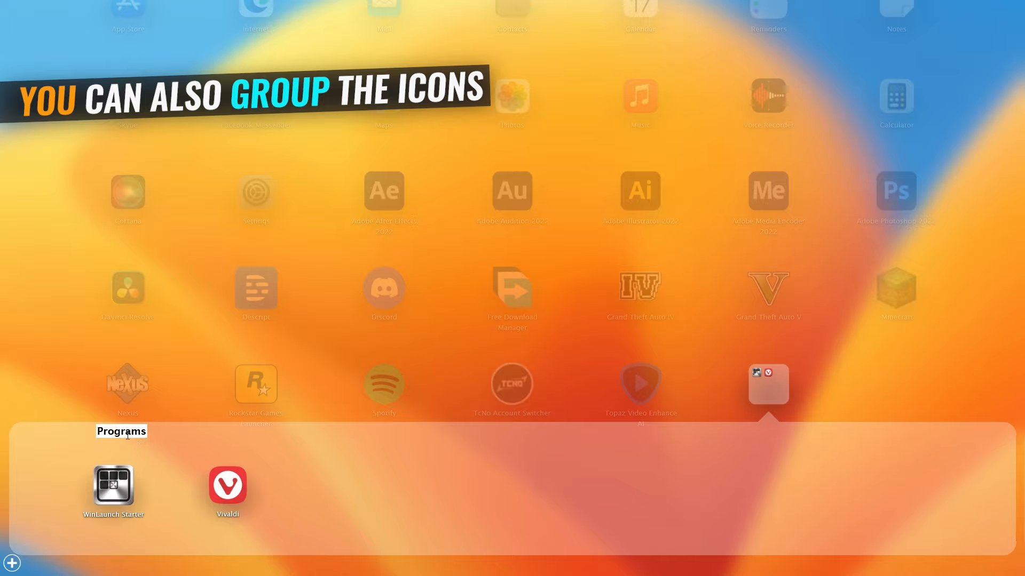
pyautogui.click(815, 364)
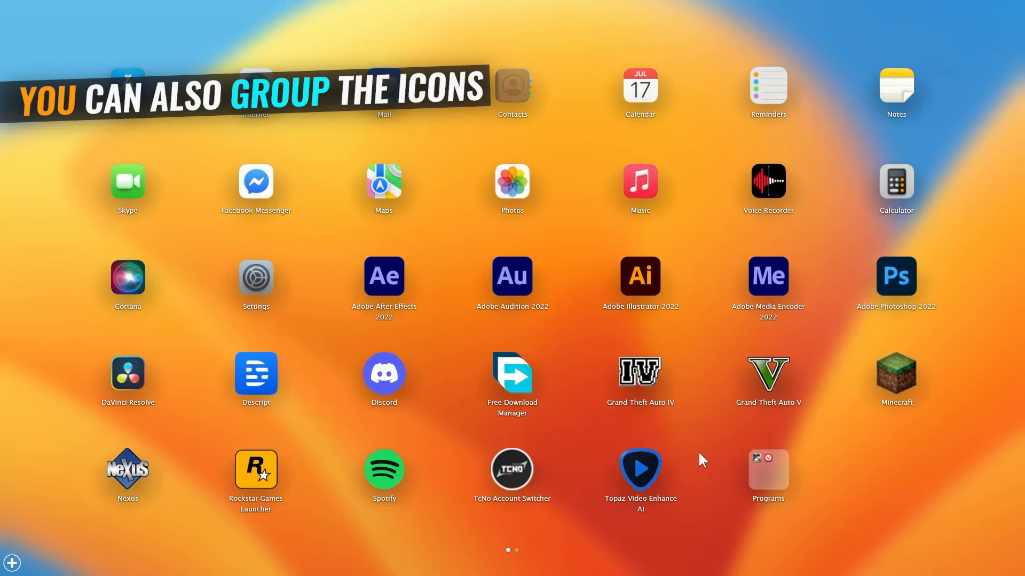
# - Move Topaz Video Enhance AI, TcNo Account Switcher, Spotify, Rockstar Games Launcher, Nexus, Minecraft, Descript and Free Download Manager into the Programs folder, and close the launchpad
pyautogui.moveTo(651, 465); pyautogui.dragTo(769, 469)
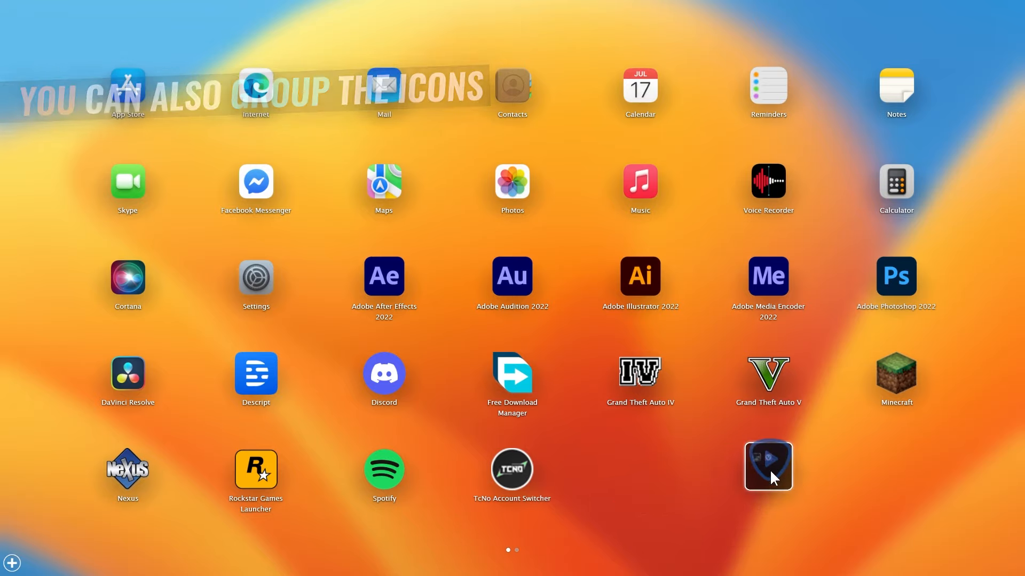
pyautogui.moveTo(528, 468); pyautogui.dragTo(649, 470)
pyautogui.moveTo(387, 464); pyautogui.dragTo(515, 468)
pyautogui.moveTo(269, 462); pyautogui.dragTo(388, 468)
pyautogui.moveTo(129, 469); pyautogui.dragTo(257, 471)
pyautogui.moveTo(899, 374); pyautogui.dragTo(135, 468)
pyautogui.moveTo(256, 374); pyautogui.dragTo(774, 376)
pyautogui.moveTo(384, 373); pyautogui.dragTo(769, 369)
pyautogui.click(921, 396)
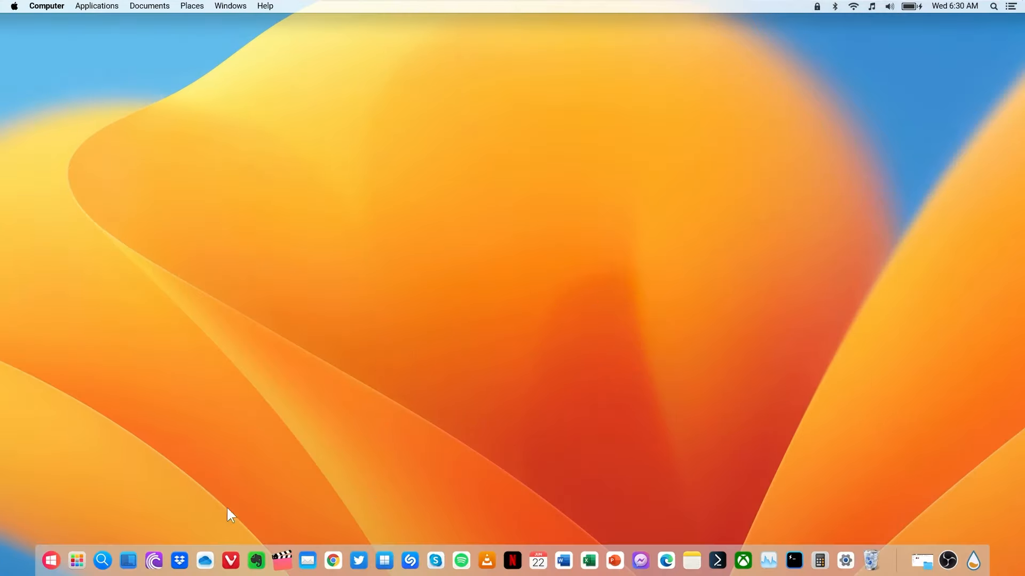
# - Reopen the launchpad and move WinKawaks from the second page into the Programs folder
pyautogui.click(77, 560)
pyautogui.scroll(-1, 382, 300)
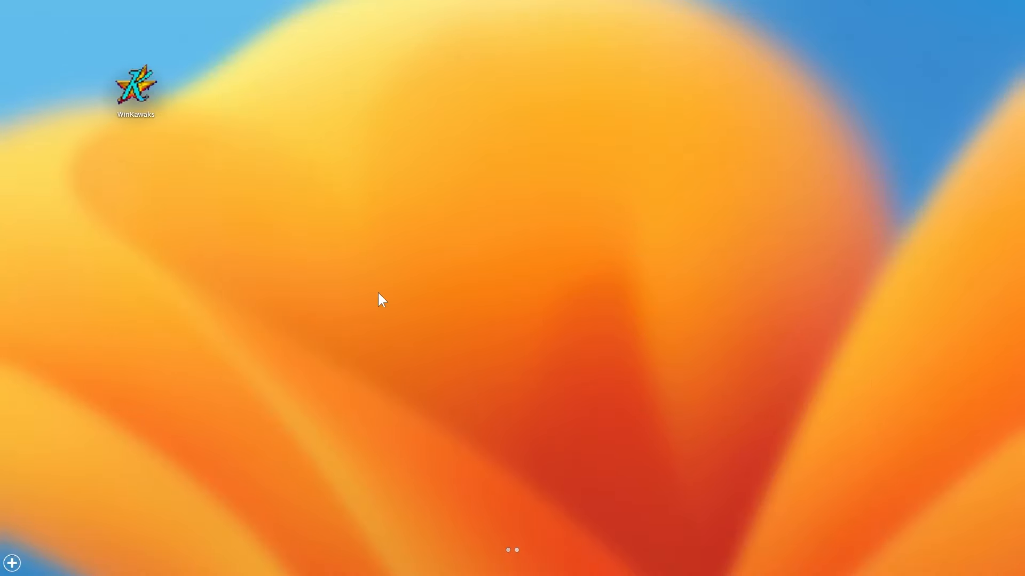
pyautogui.moveTo(135, 88); pyautogui.dragTo(761, 354)
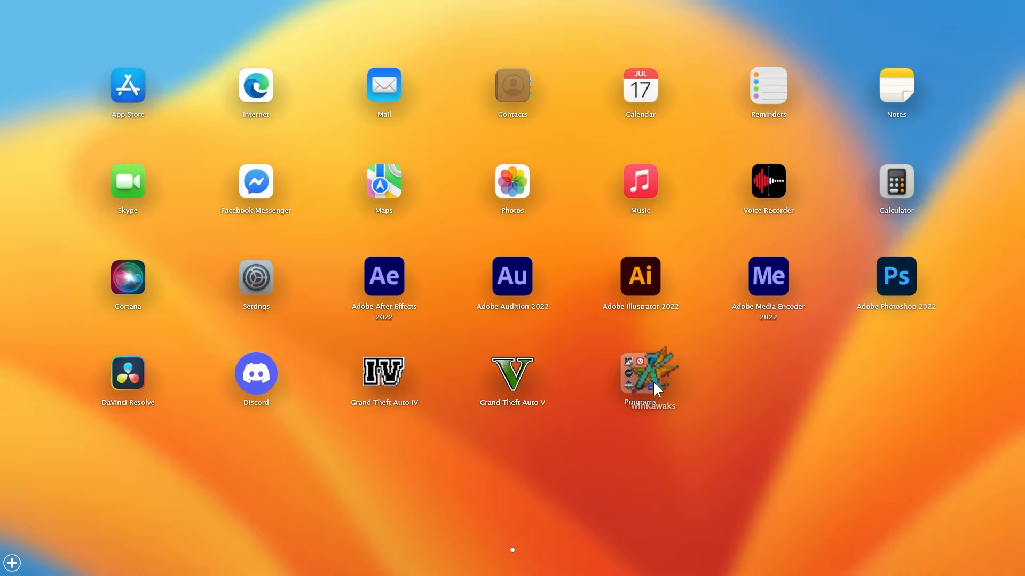
# - Move Grand Theft Auto IV and Discord into the Programs folder, check the folder's contents, and close the launchpad
pyautogui.moveTo(382, 374); pyautogui.dragTo(644, 369)
pyautogui.moveTo(269, 382); pyautogui.dragTo(514, 380)
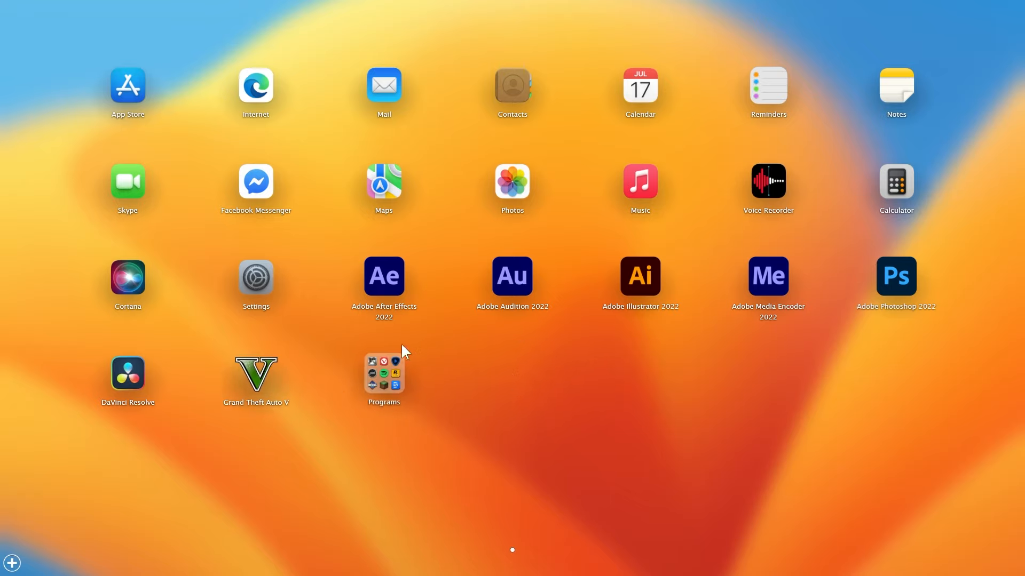
pyautogui.click(396, 379)
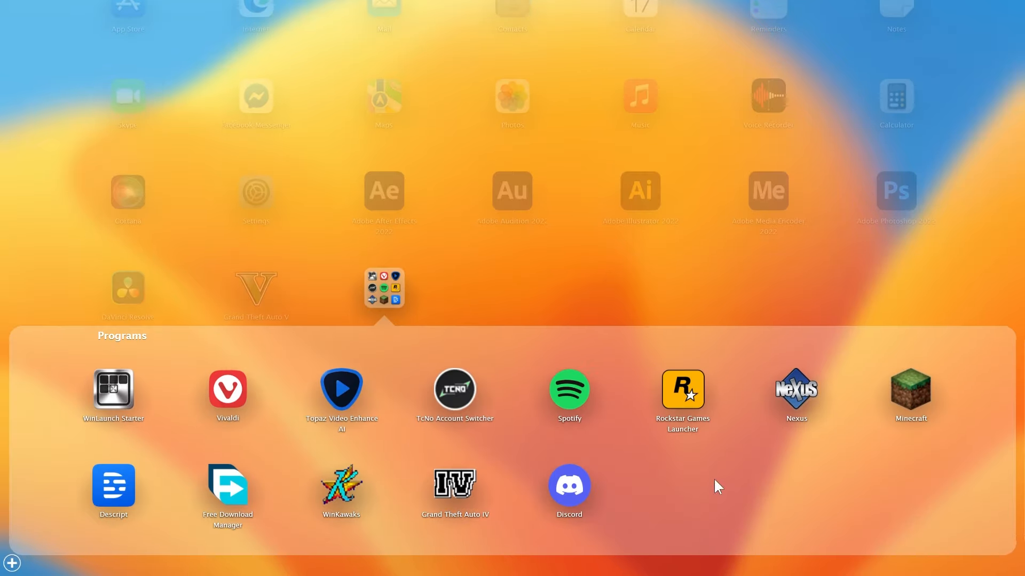
pyautogui.click(538, 301)
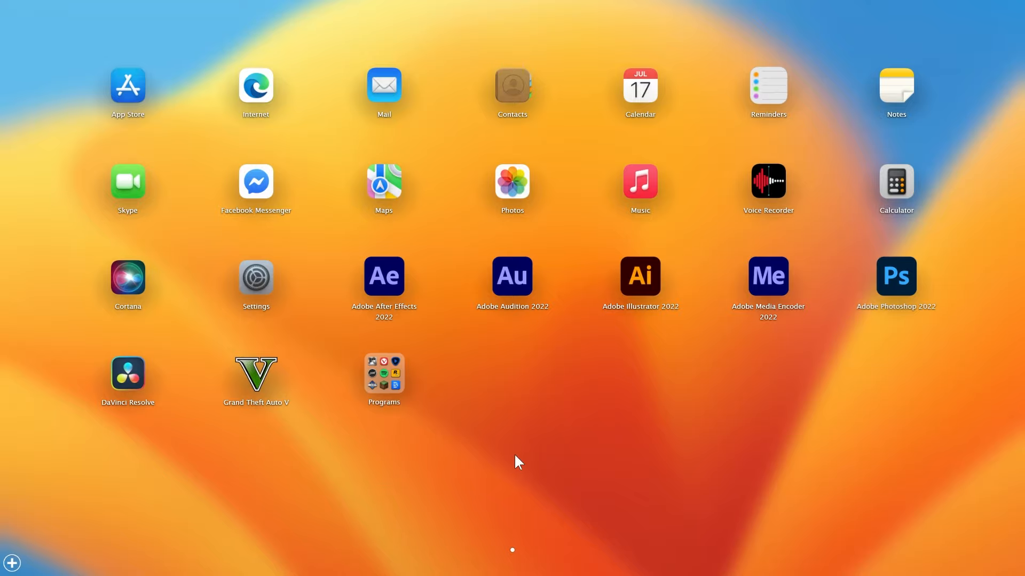
pyautogui.click(515, 457)
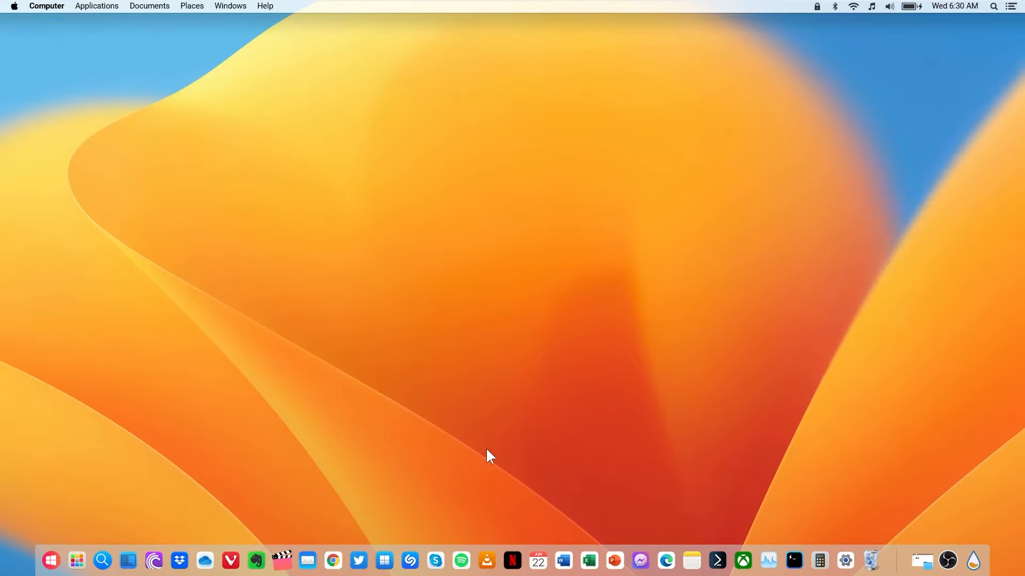
# - Bring back the File Explorer window and open the 4. Cursor folder inside macOS Theme
pyautogui.moveTo(185, 2)
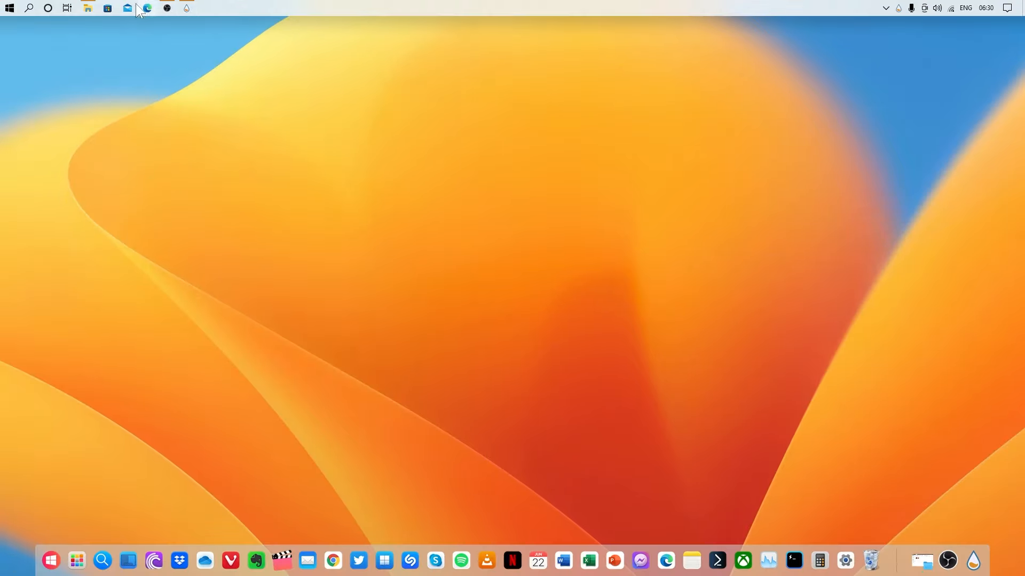
pyautogui.click(89, 11)
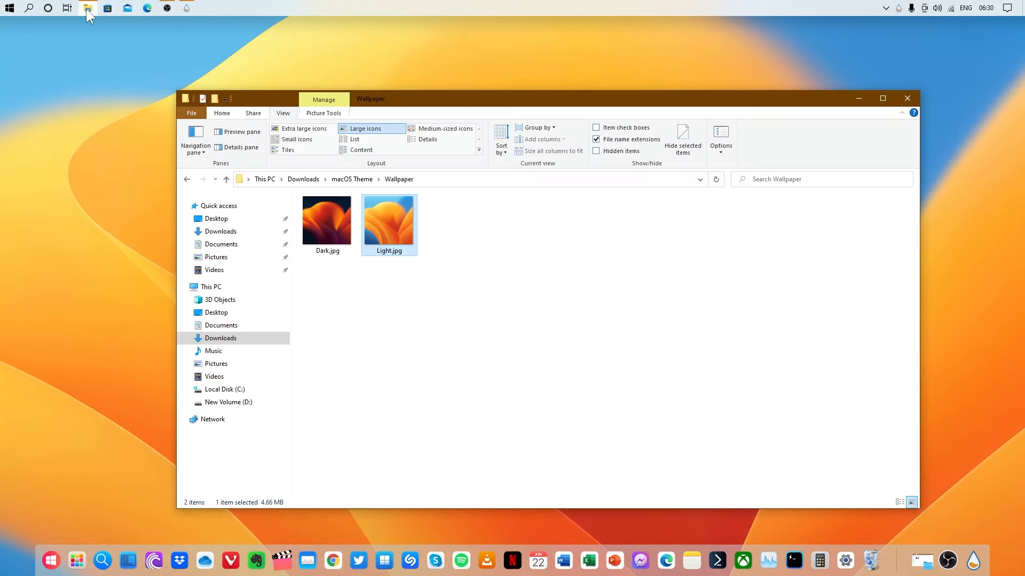
pyautogui.click(187, 179)
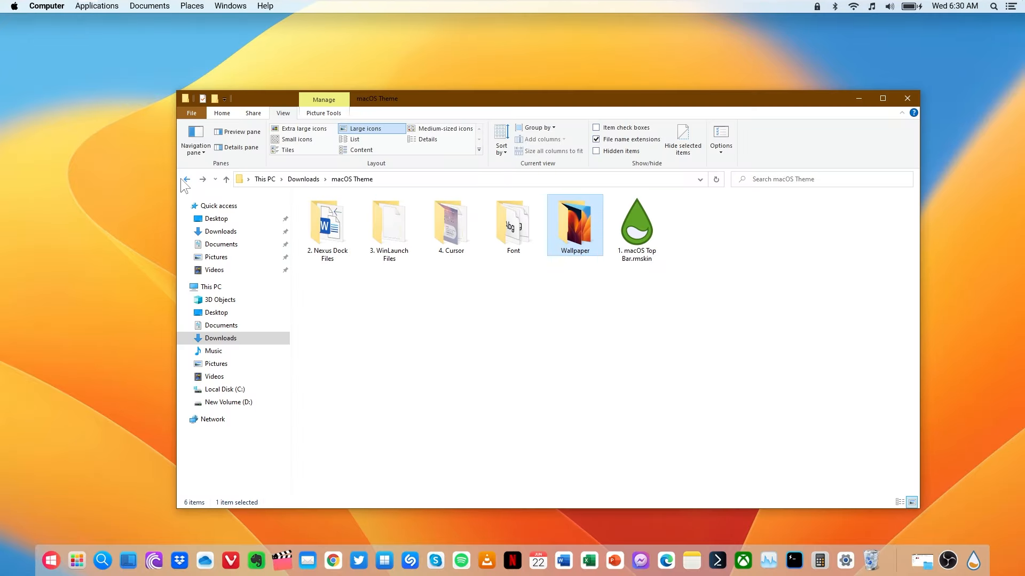
pyautogui.rightClick(458, 228)
pyautogui.click(473, 237)
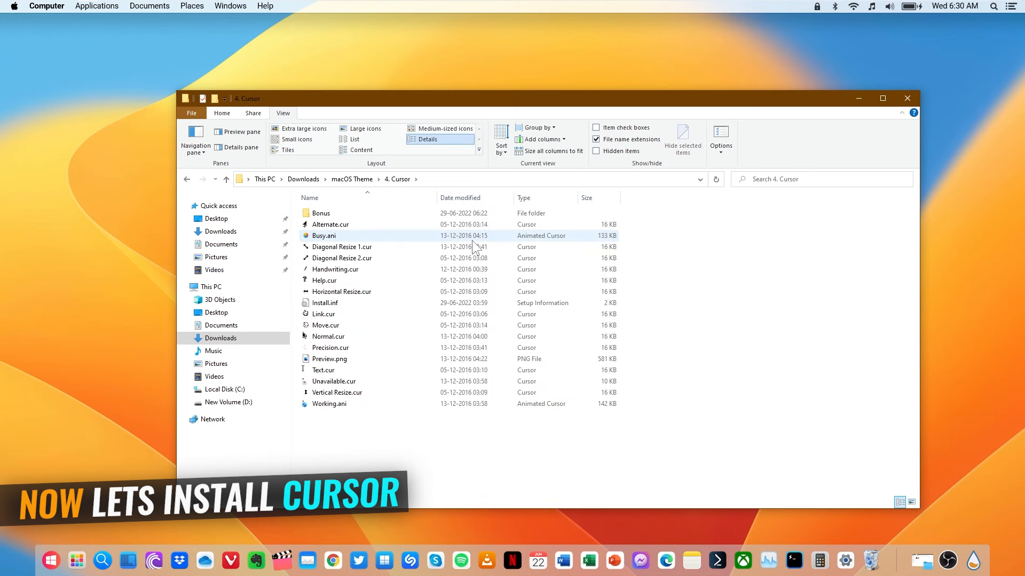
# - Install the cursor set from Install.inf and close the folder window
pyautogui.click(326, 304)
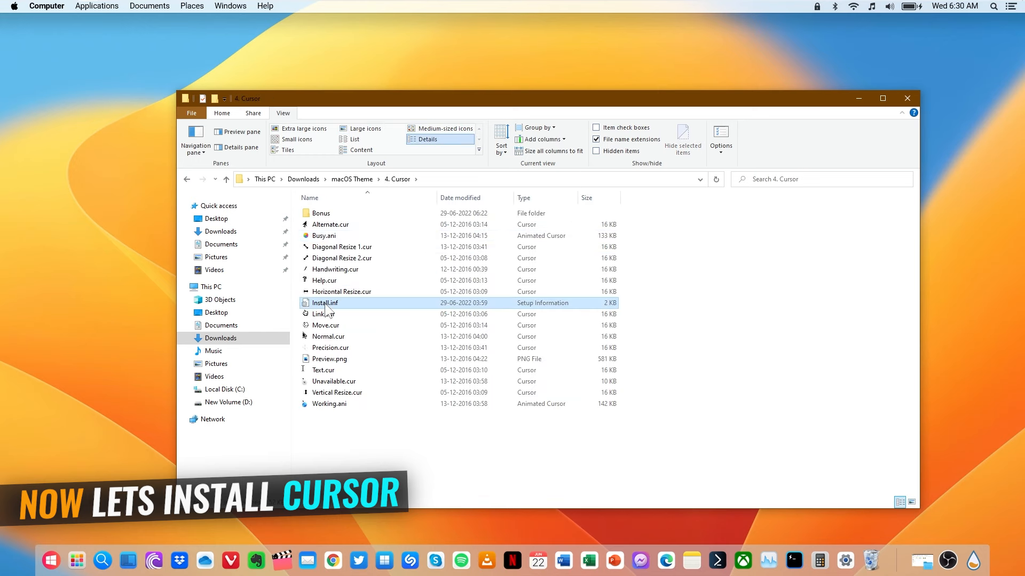
pyautogui.rightClick(348, 305)
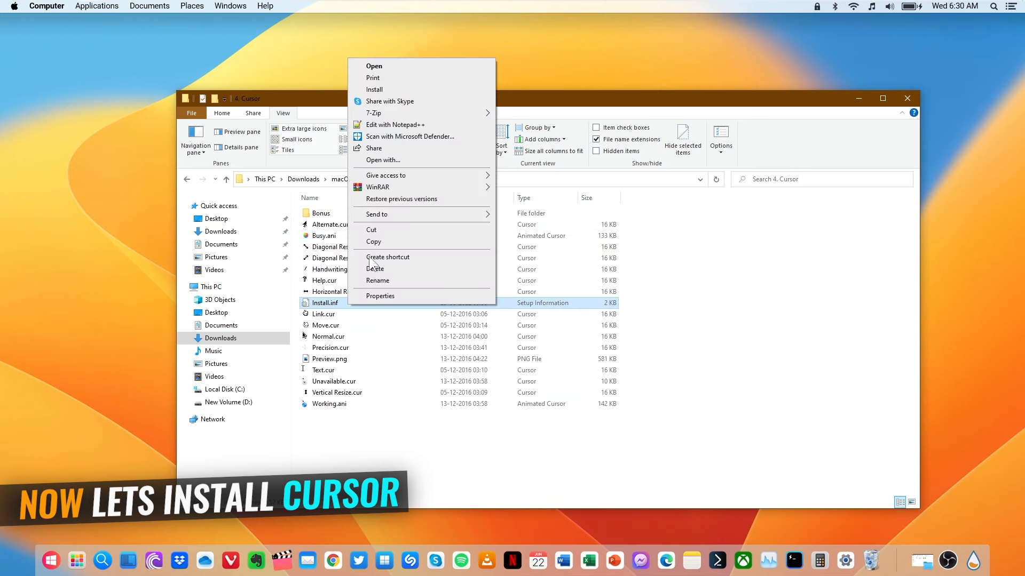
pyautogui.click(388, 91)
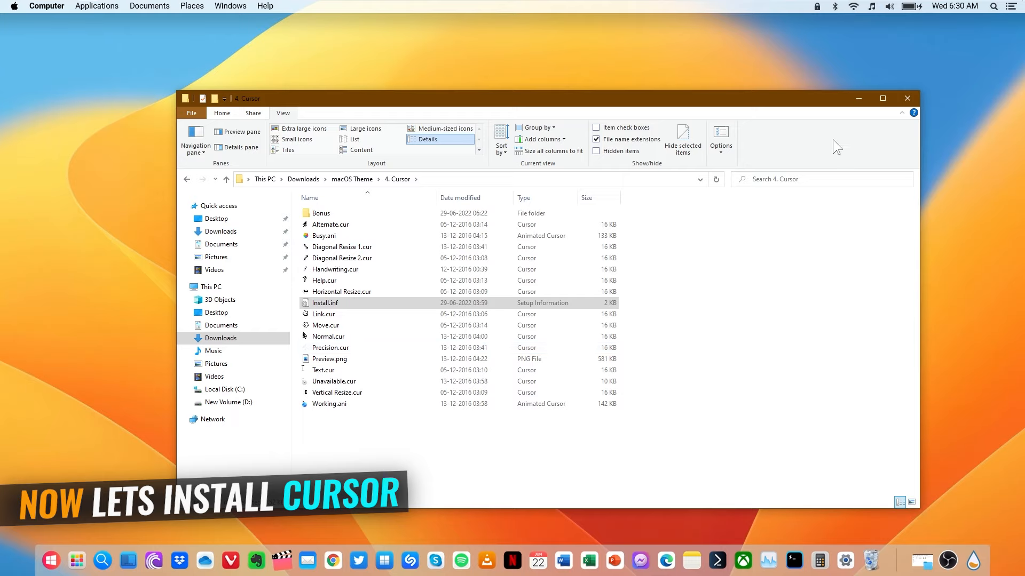
pyautogui.click(901, 103)
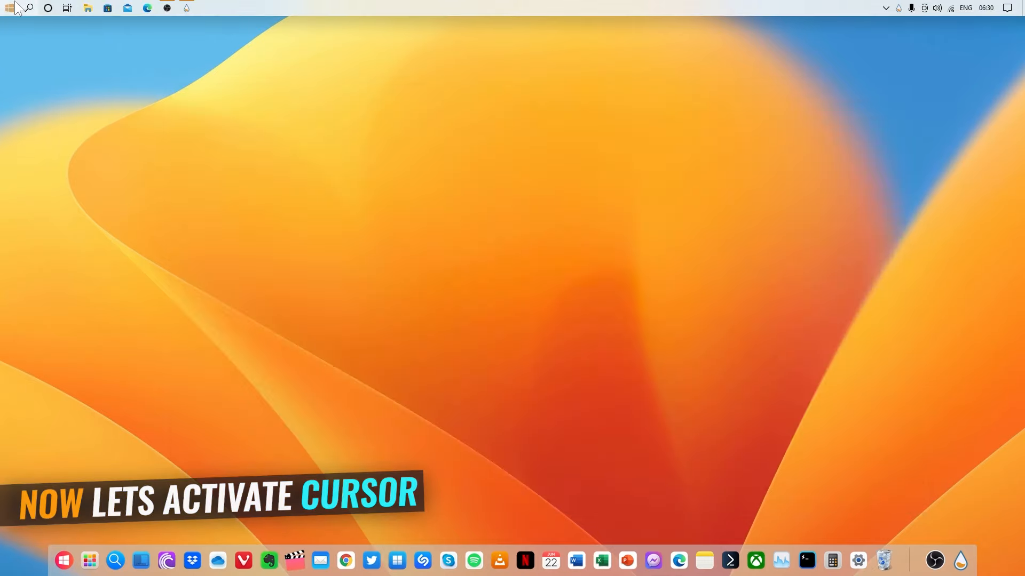
# - Search Windows for "pointer" and open the pointer scheme settings in Mouse Properties
pyautogui.click(10, 8)
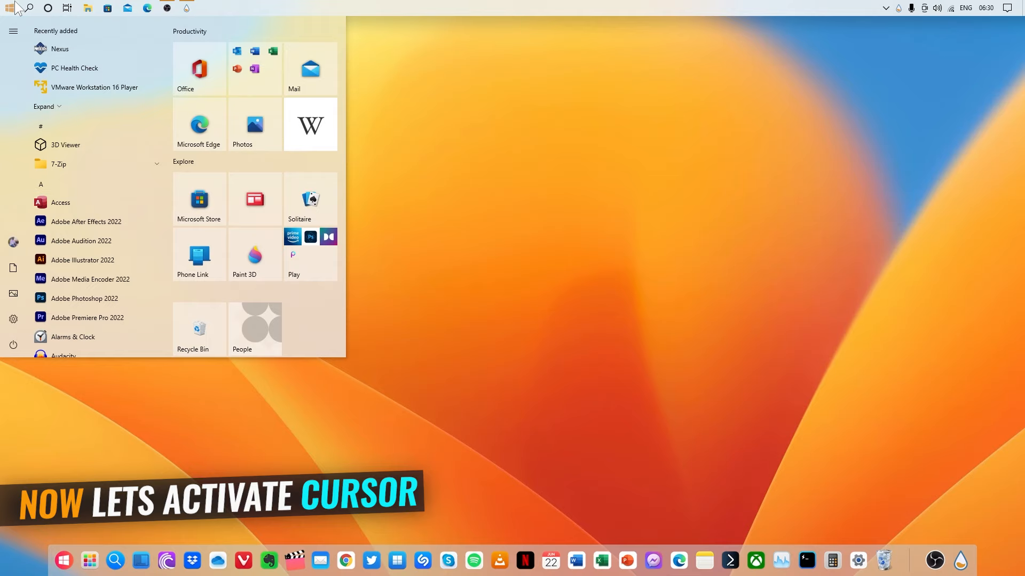
pyautogui.write('pointer')
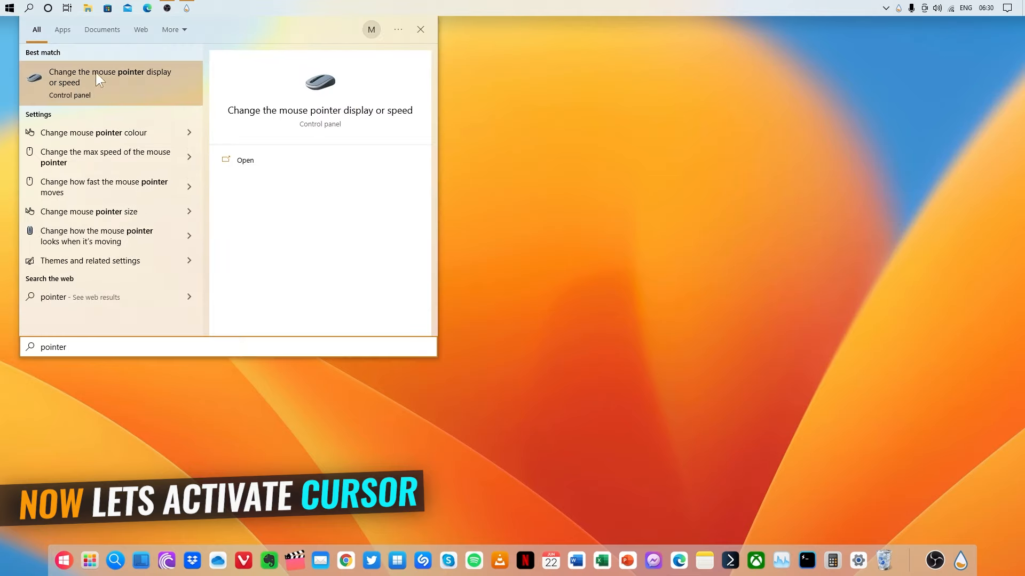
pyautogui.click(85, 94)
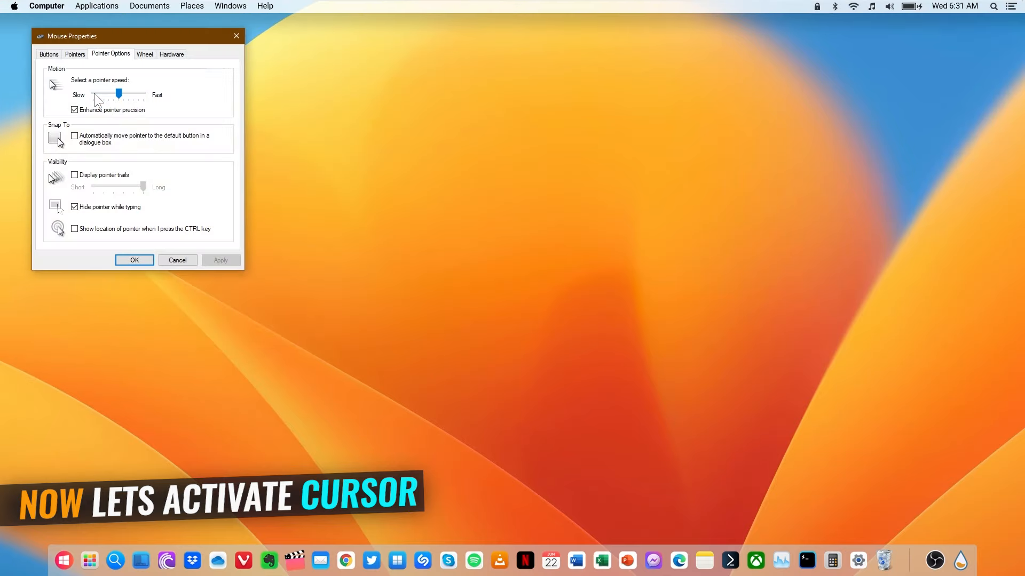
pyautogui.click(75, 55)
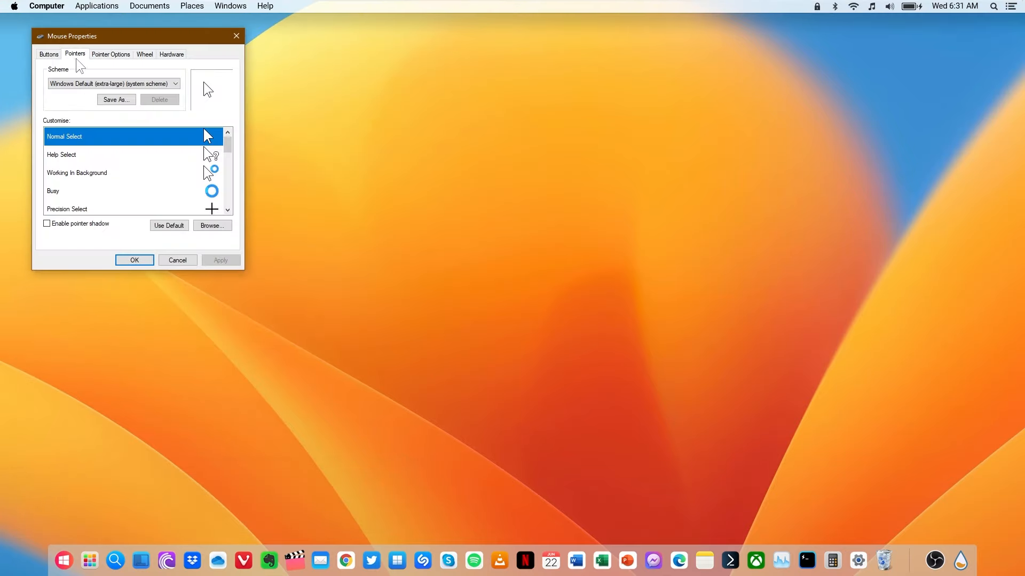
# - Apply the macOS Retina-pointers cursor scheme, replacing the original scheme of that name, and close Mouse Properties
pyautogui.click(85, 85)
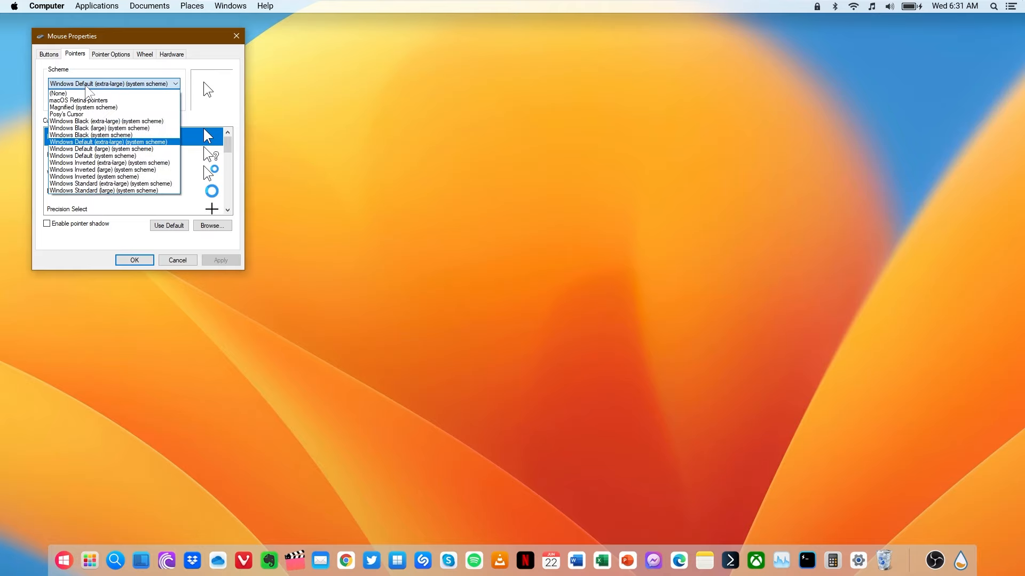
pyautogui.click(80, 101)
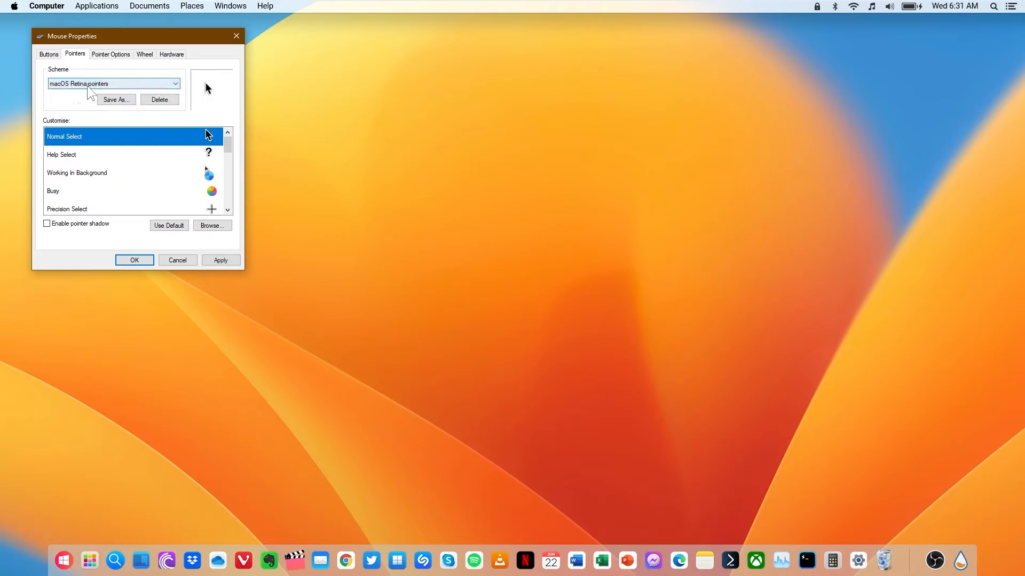
pyautogui.click(217, 260)
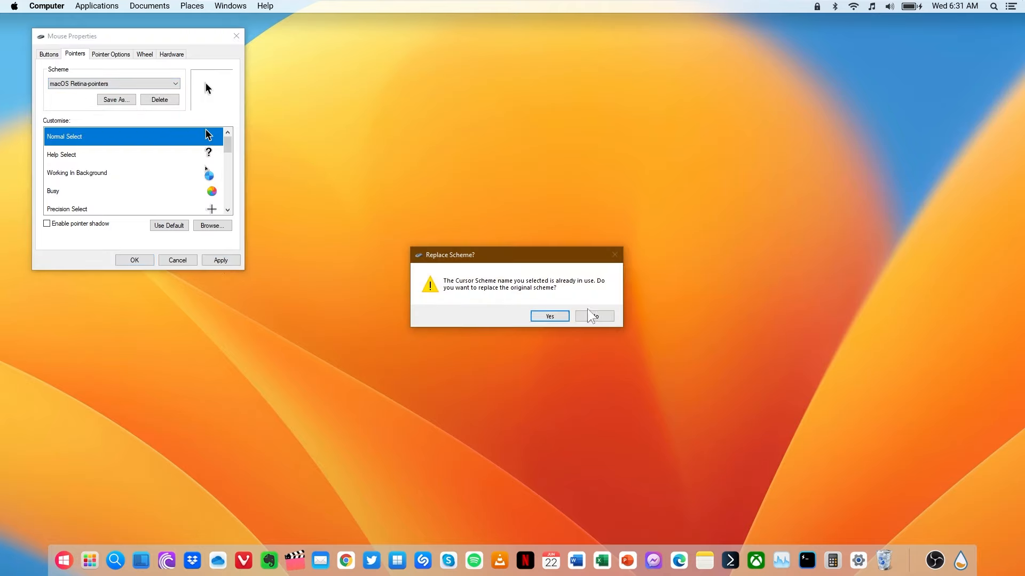
pyautogui.click(544, 318)
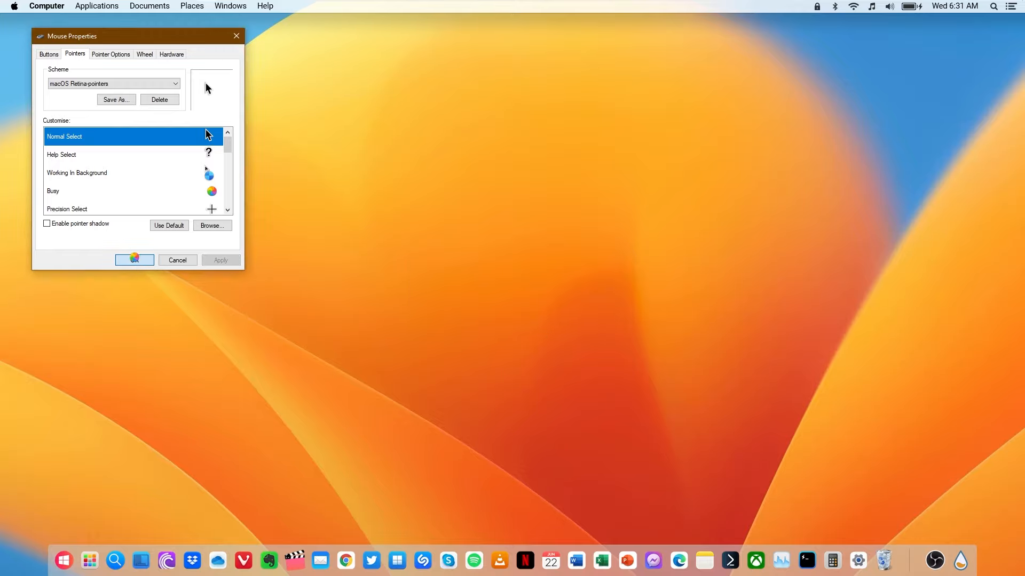
pyautogui.click(135, 259)
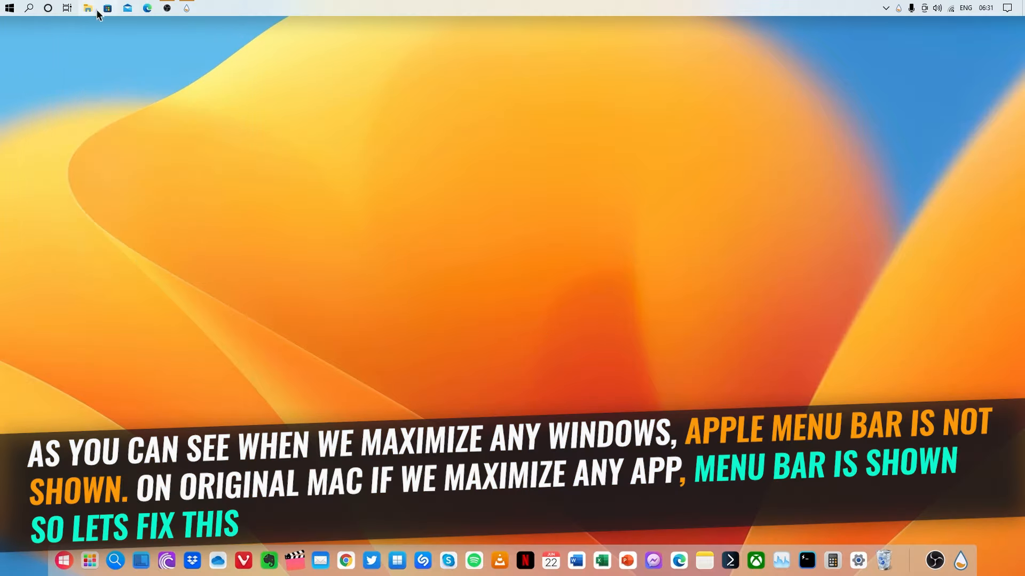
# - Open a This PC window, maximize it to check the Apple menu bar's visibility, then restore and reposition it
pyautogui.click(88, 9)
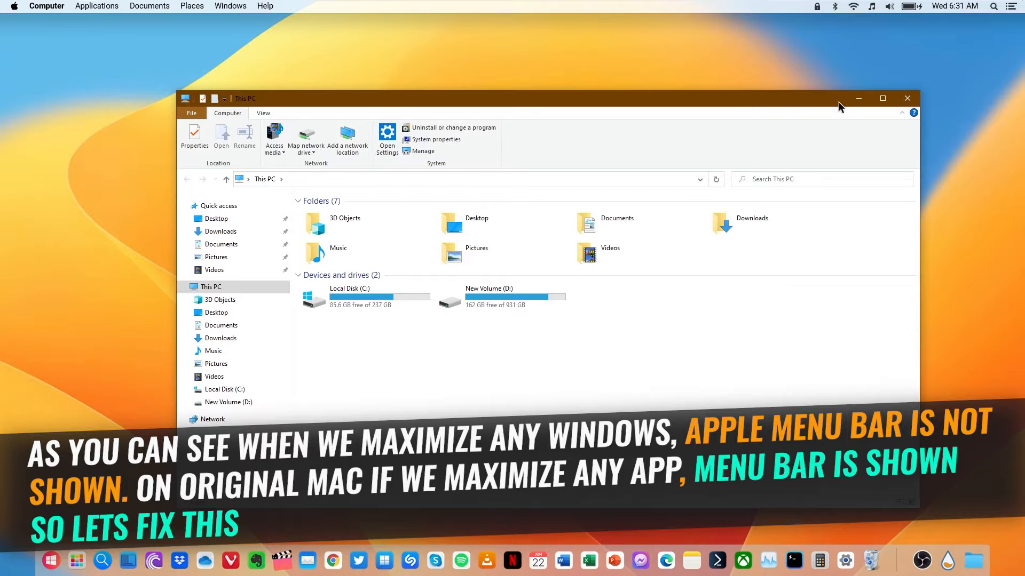
pyautogui.click(881, 100)
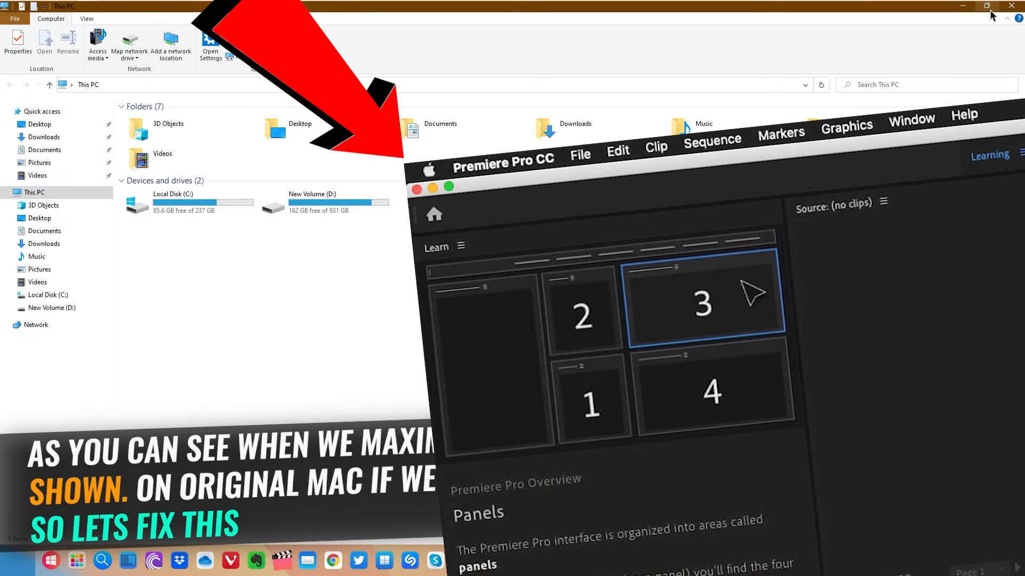
pyautogui.click(988, 7)
pyautogui.moveTo(638, 104); pyautogui.dragTo(589, 100)
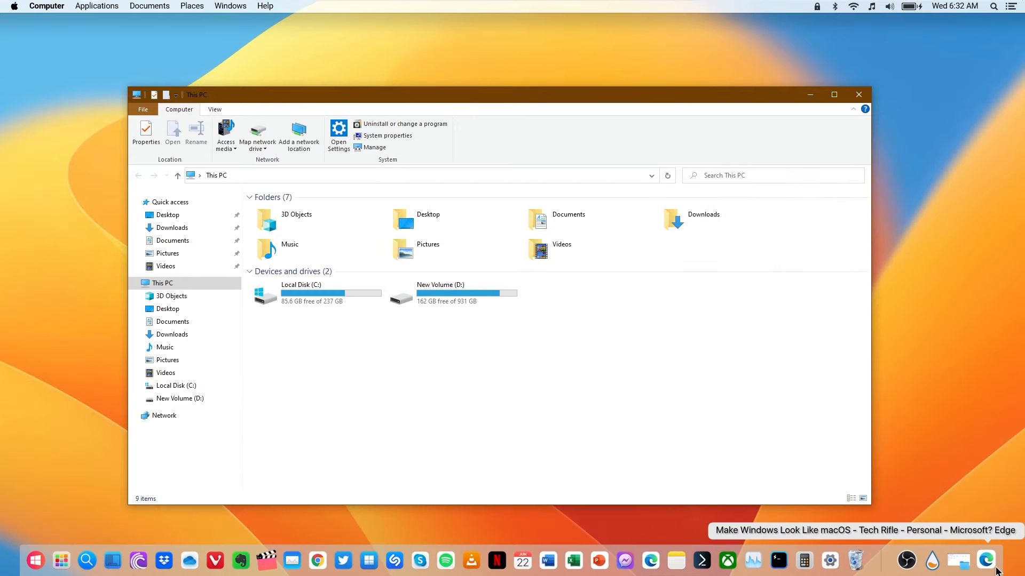
# - Switch to Microsoft Edge, find the Optional Software for macOS Theme section on the theme's page, and maximize the browser
pyautogui.click(994, 568)
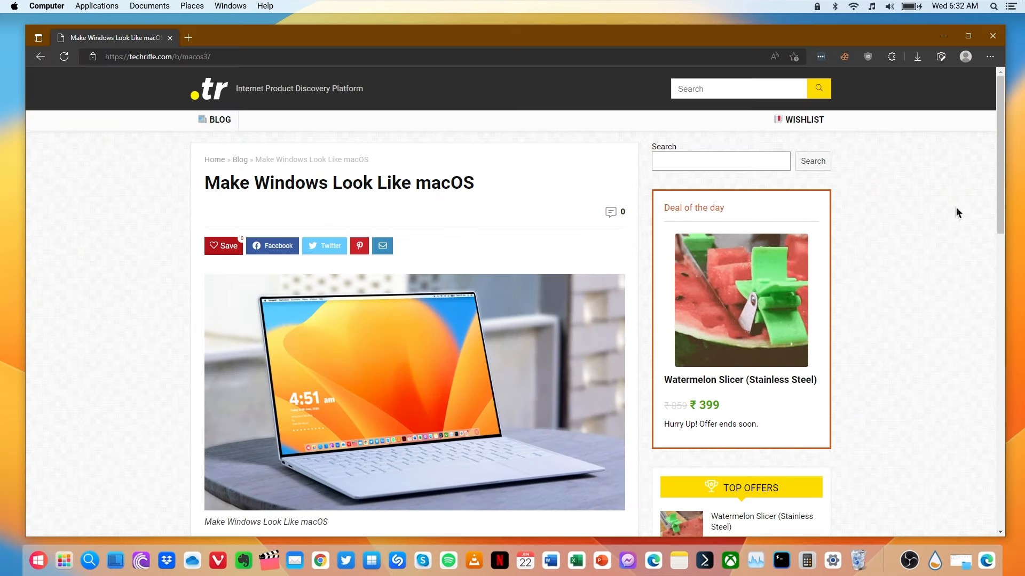
pyautogui.moveTo(1001, 178); pyautogui.dragTo(1013, 371)
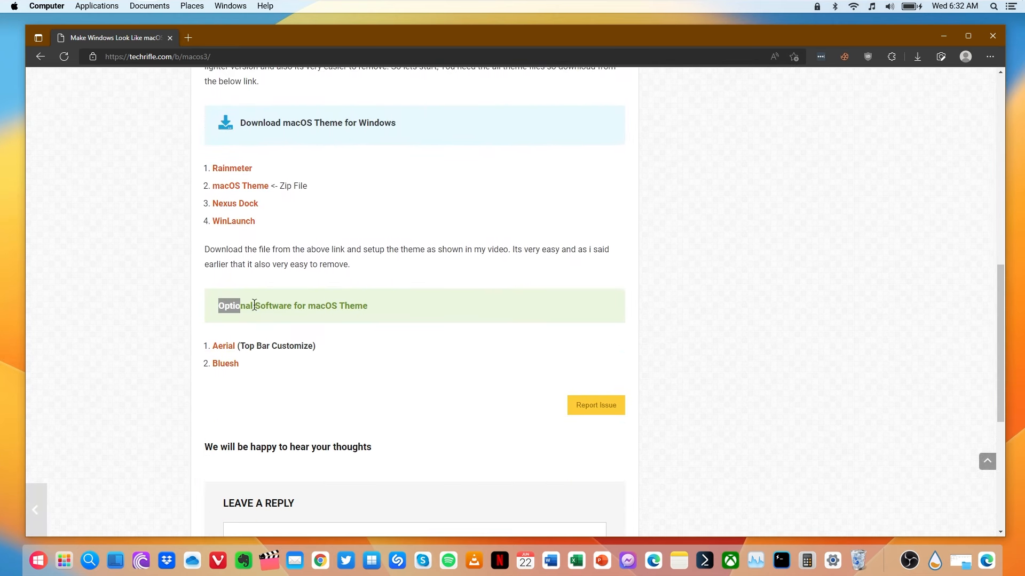
pyautogui.moveTo(254, 306); pyautogui.dragTo(377, 318)
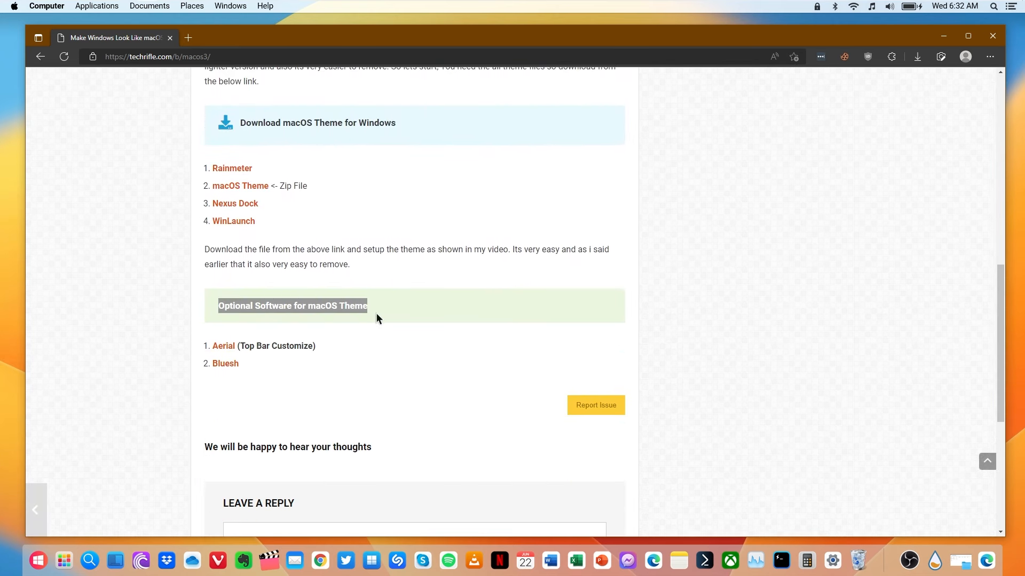
pyautogui.doubleClick(351, 40)
pyautogui.click(596, 120)
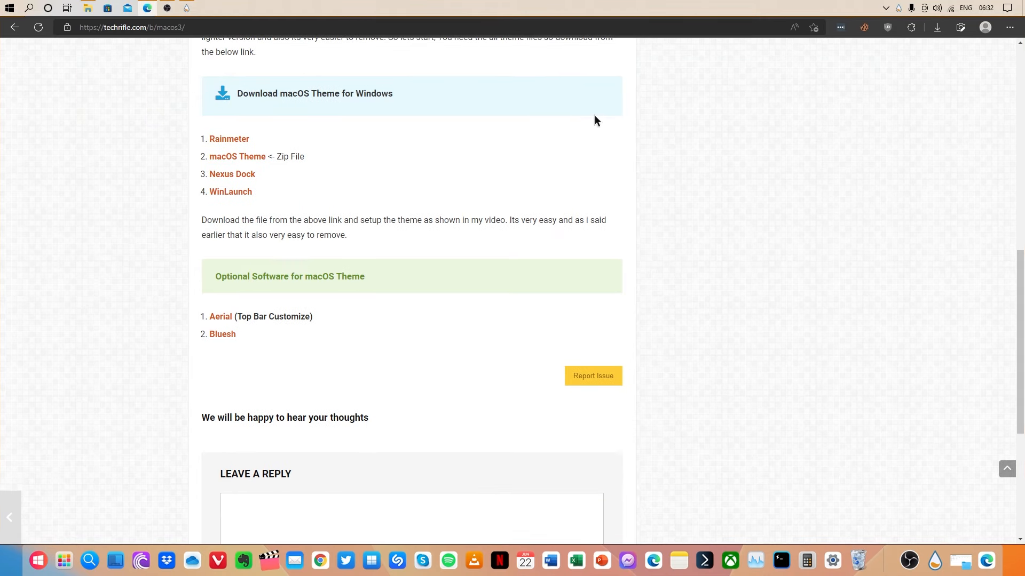
# - Open the Aerial website from the optional software list, download Aerial_1.0.5.0.zip, and show it in the Downloads folder
pyautogui.click(228, 319)
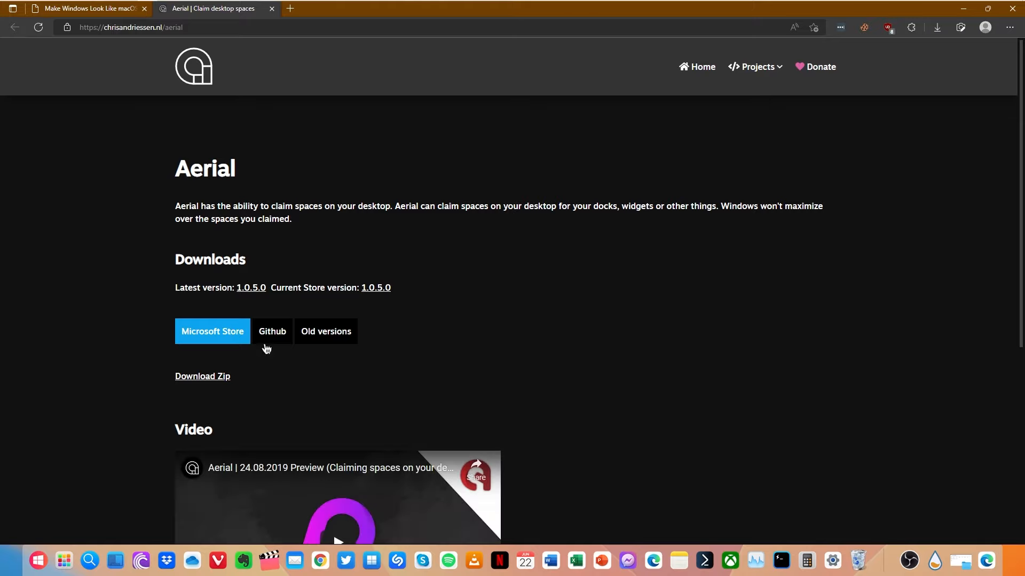
pyautogui.click(213, 381)
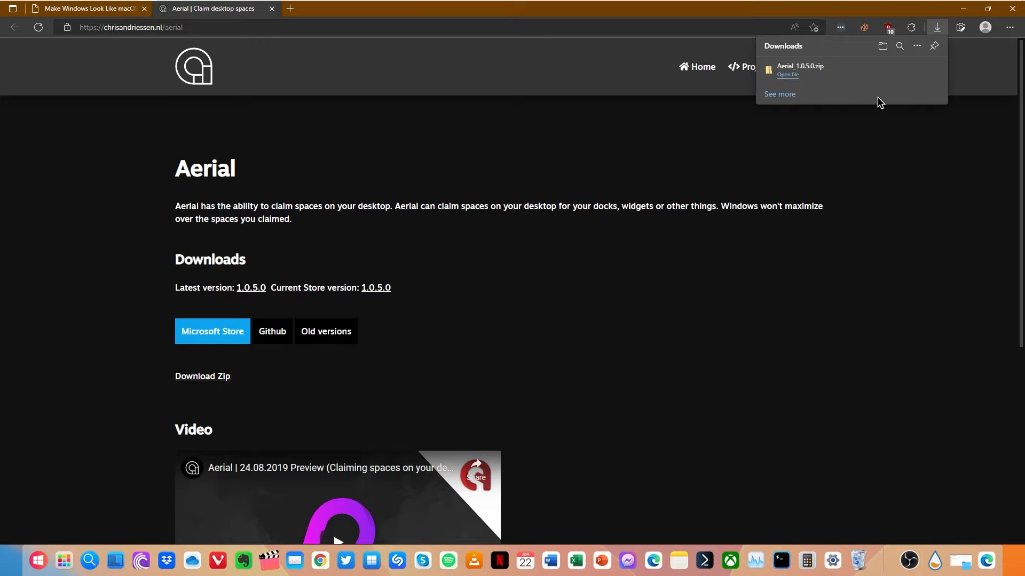
pyautogui.click(898, 70)
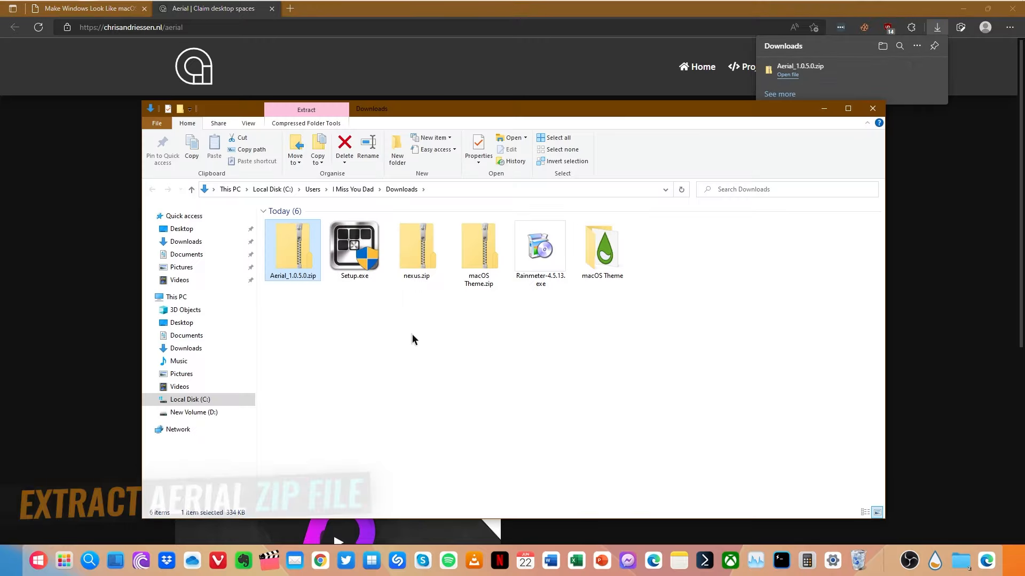
# - Extract Aerial_1.0.5.0.zip into its own Aerial_1.0.5.0 folder in Downloads with 7-Zip
pyautogui.rightClick(290, 241)
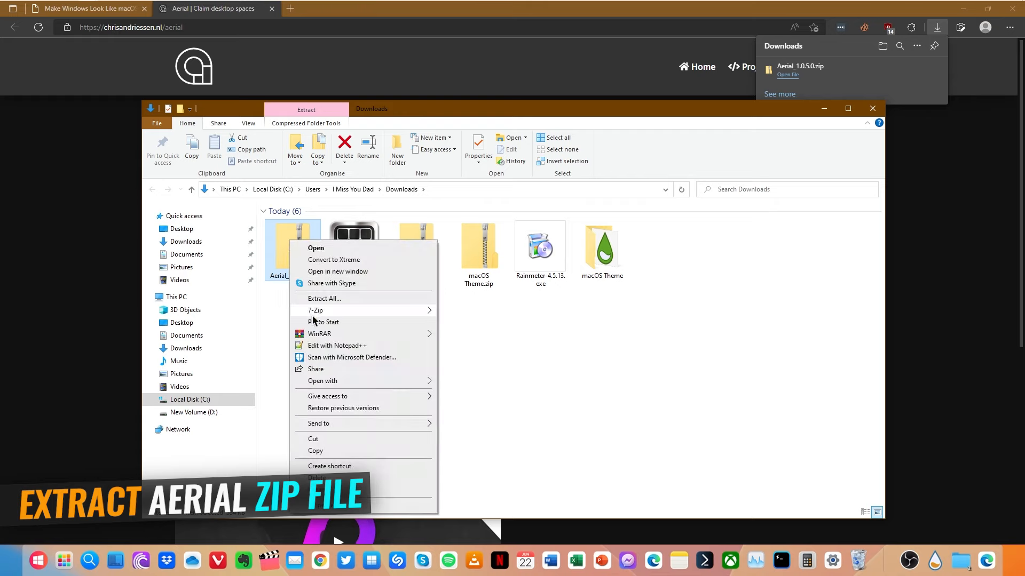
pyautogui.moveTo(316, 311)
pyautogui.click(511, 359)
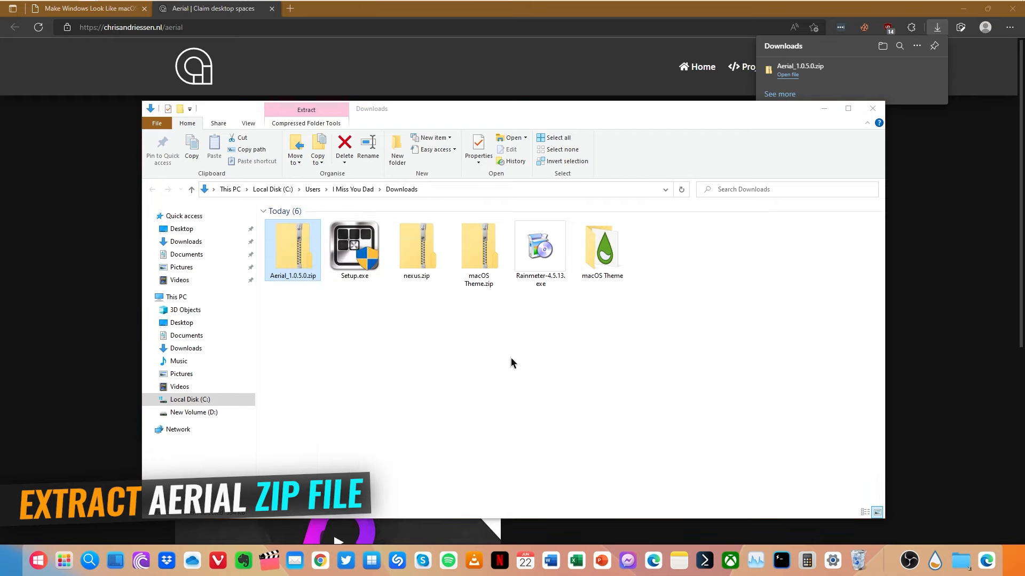
# - Move the extracted Aerial_1.0.5.0 folder from Downloads into the macOS folder on Local Disk (C:)
pyautogui.click(606, 253)
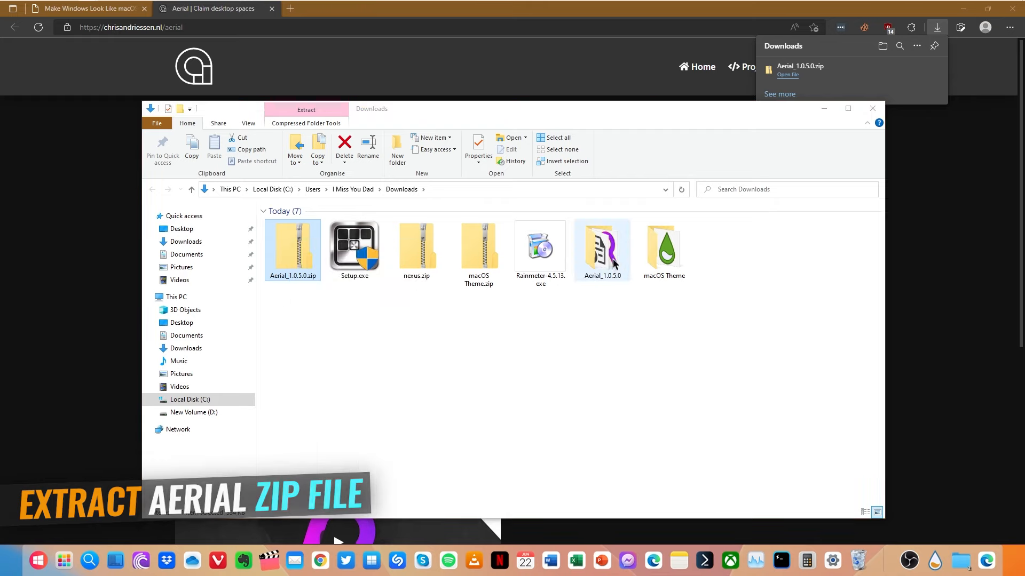
pyautogui.rightClick(606, 254)
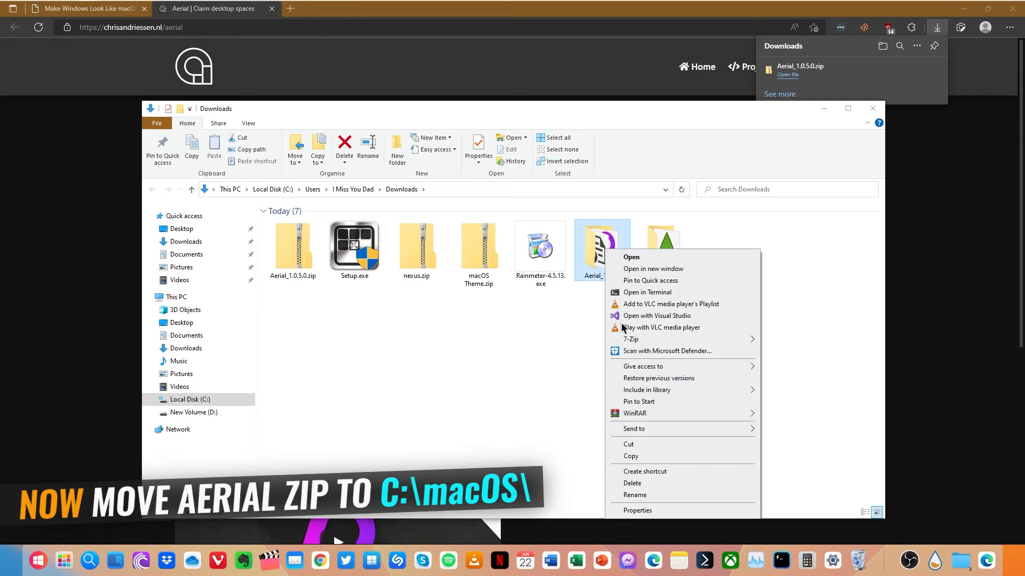
pyautogui.click(631, 446)
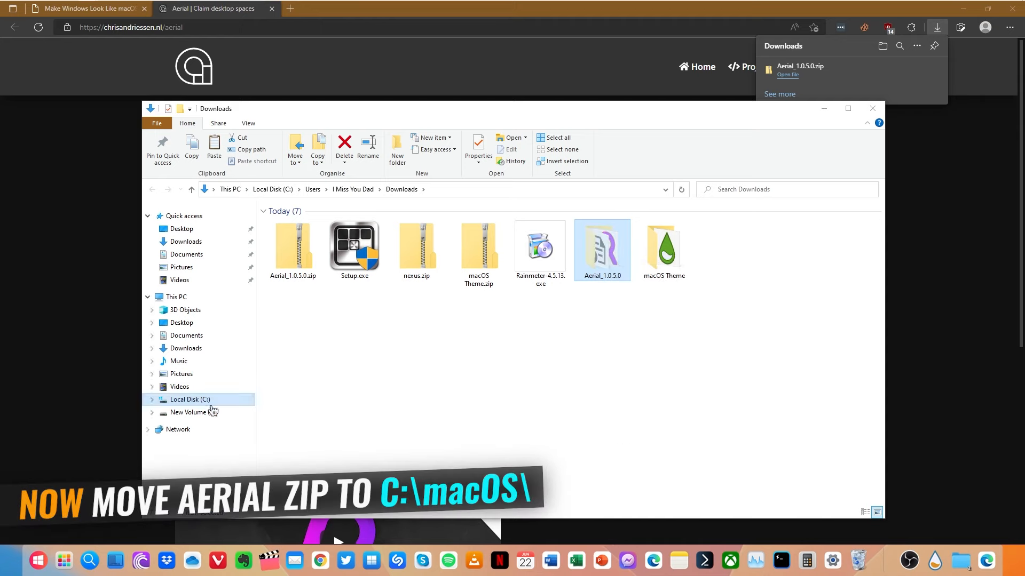
pyautogui.click(190, 399)
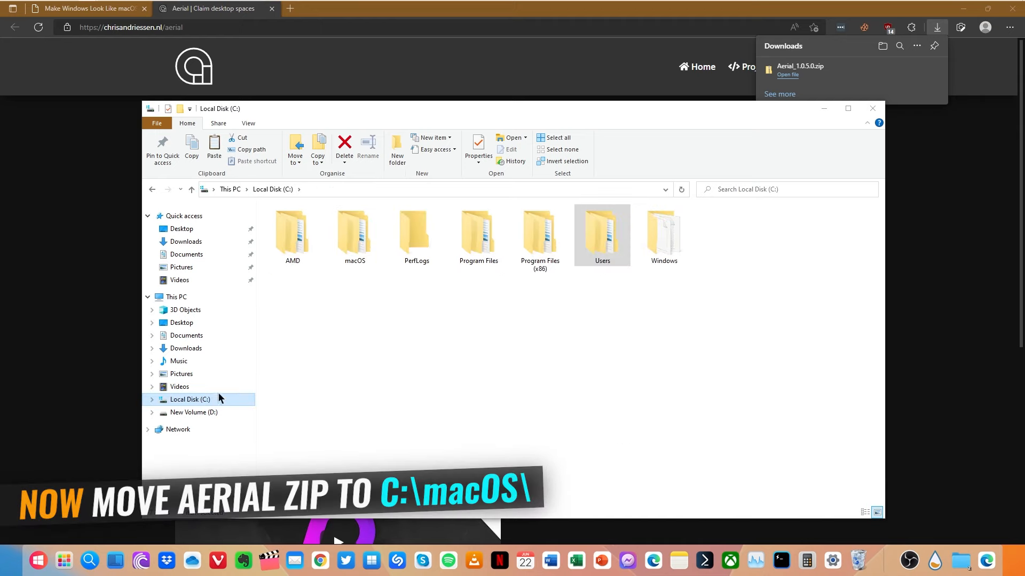
pyautogui.rightClick(362, 240)
pyautogui.click(382, 248)
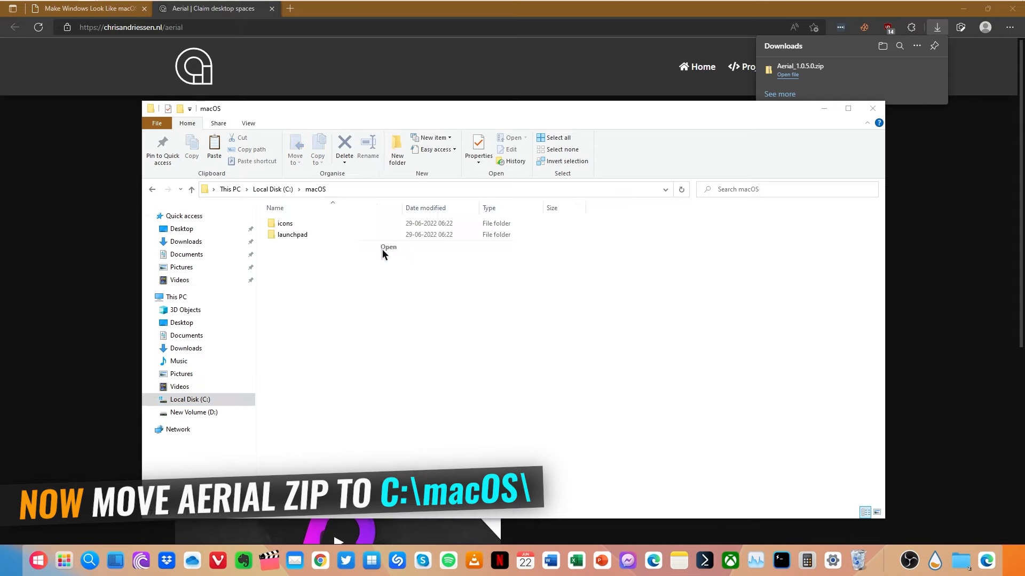
pyautogui.rightClick(424, 260)
pyautogui.click(459, 338)
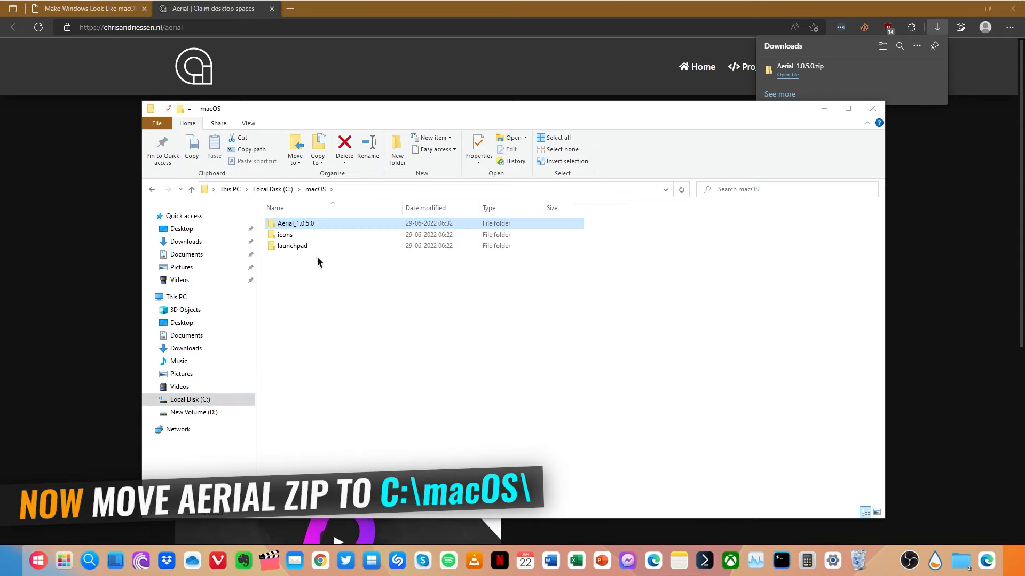
# - Open the moved Aerial_1.0.5.0 folder and launch Aerial.exe
pyautogui.rightClick(297, 227)
pyautogui.click(316, 235)
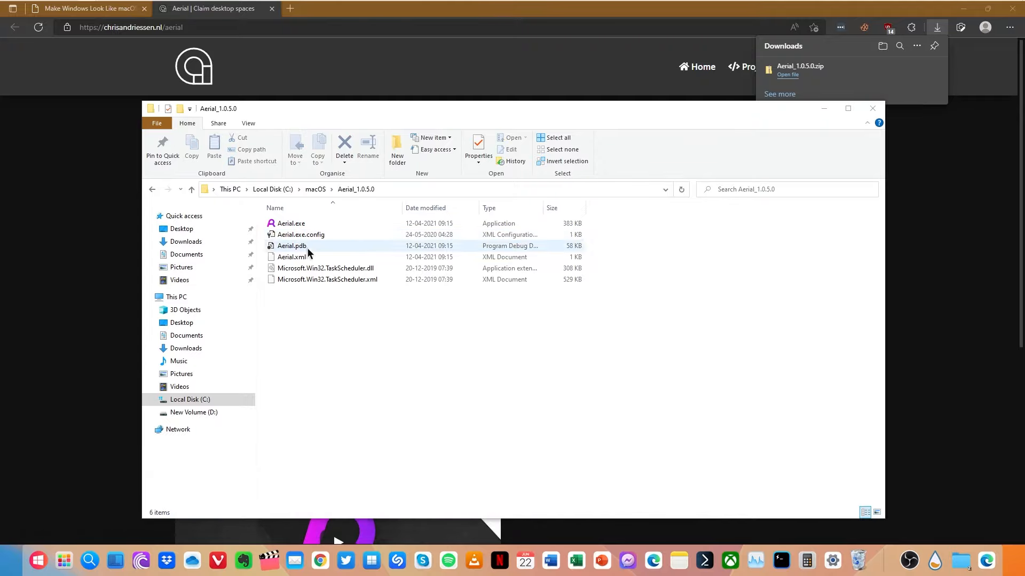
pyautogui.click(293, 224)
pyautogui.rightClick(292, 224)
pyautogui.click(304, 237)
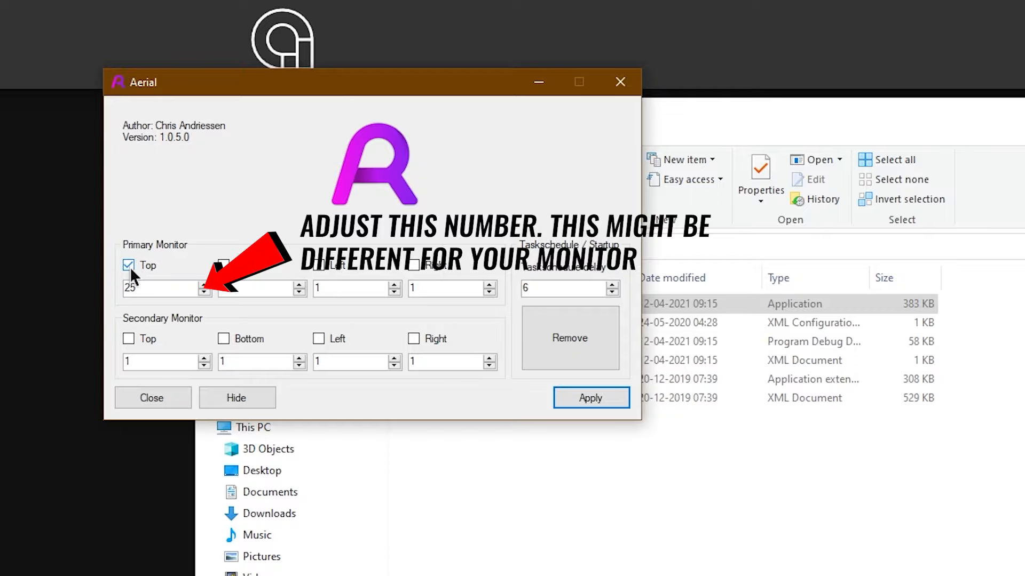
# - Enable Aerial's top space of 25 for the primary monitor, apply it, and hide the Aerial window
pyautogui.click(130, 267)
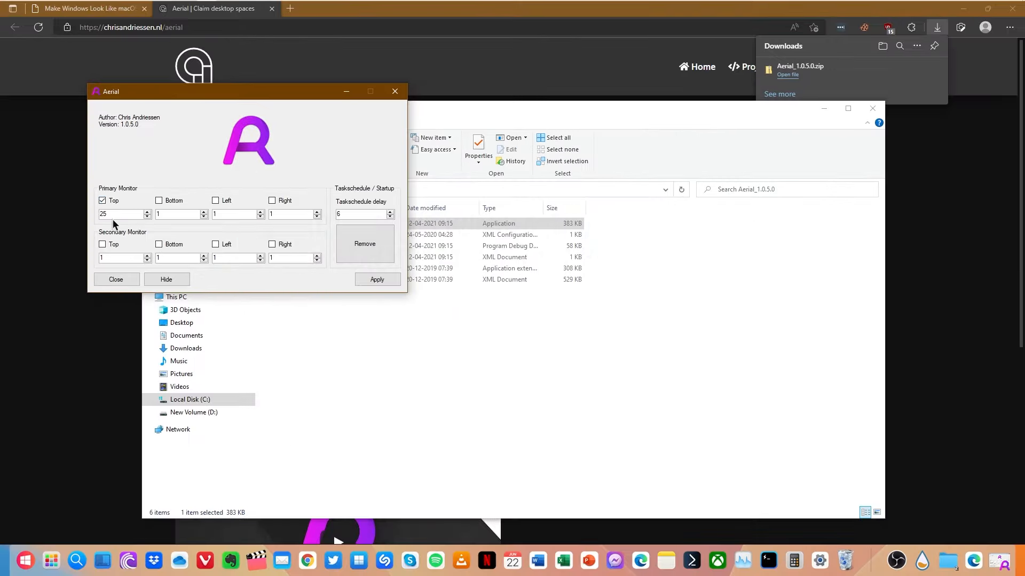
pyautogui.click(365, 280)
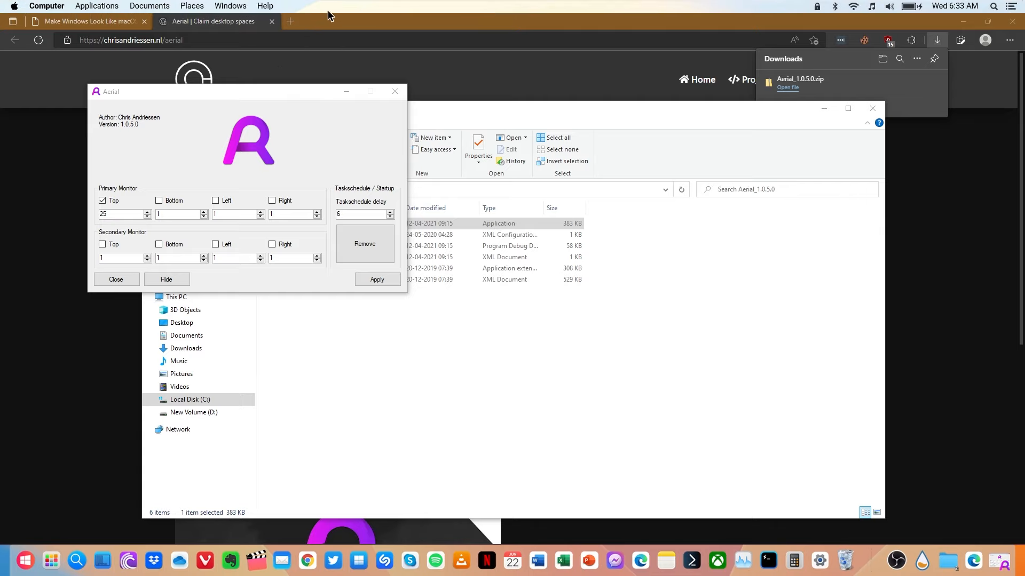
pyautogui.click(168, 282)
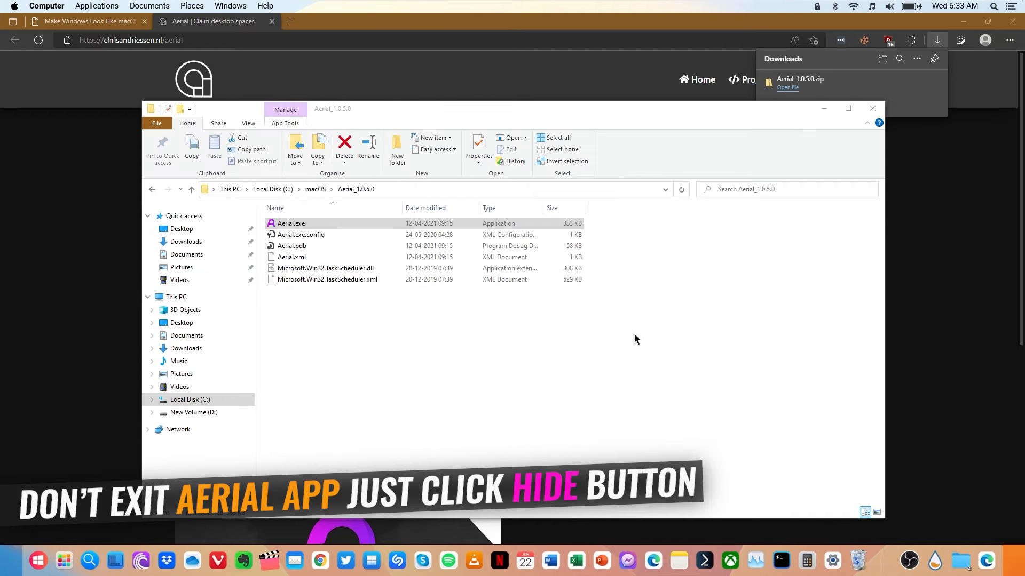
# - Clear the desktop by closing both File Explorer windows and the Aerial web page, and minimizing the browser
pyautogui.click(874, 109)
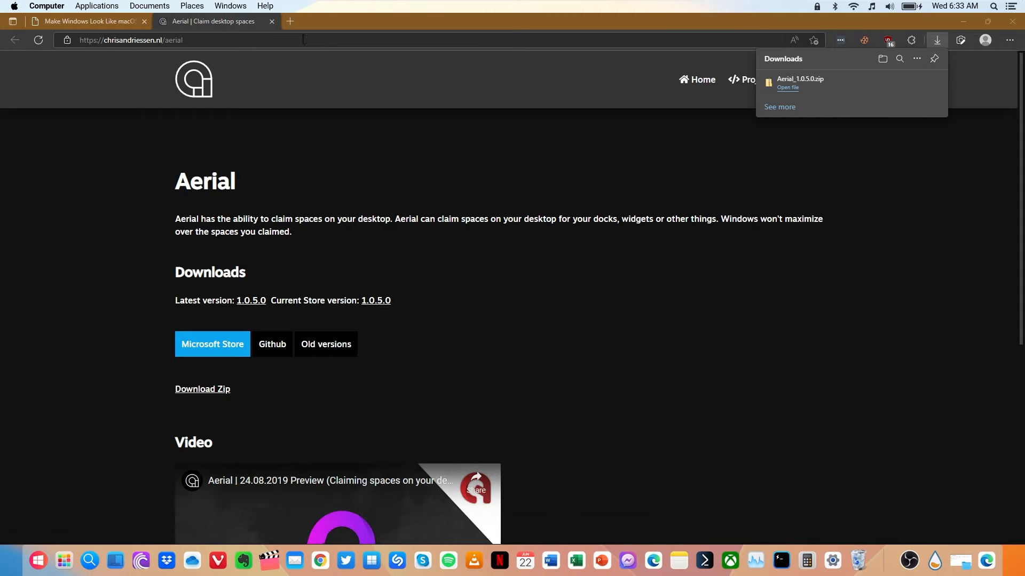
pyautogui.click(272, 21)
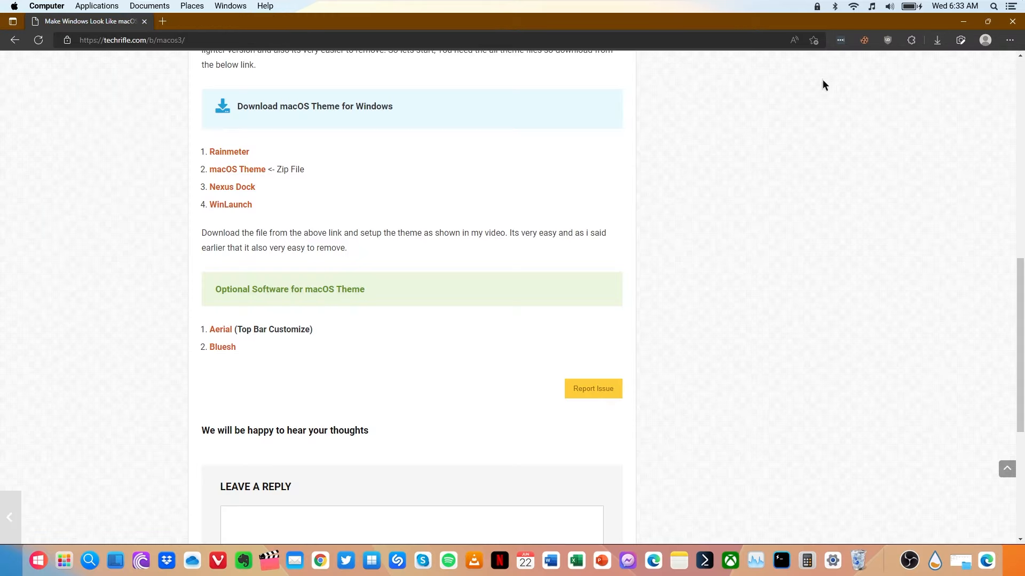
pyautogui.click(965, 23)
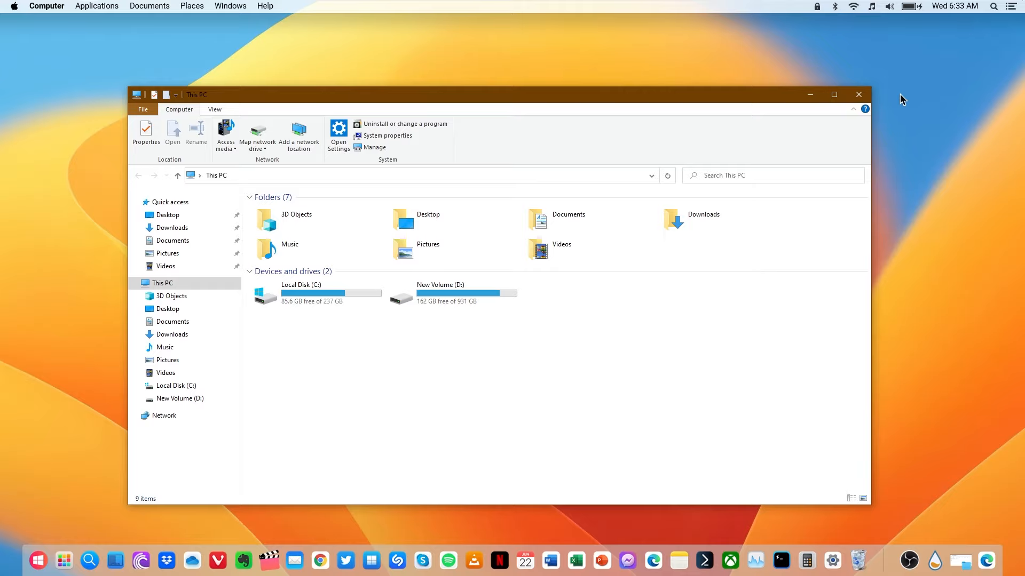
pyautogui.click(864, 94)
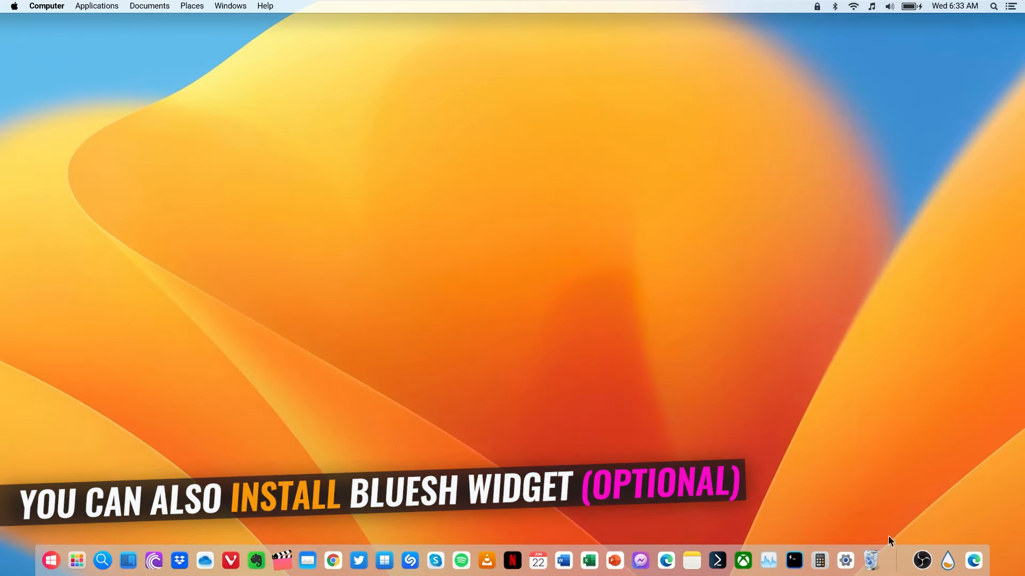
# - Switch back to Microsoft Edge, open the Bluesh page from the optional software list, and download the skin package
pyautogui.click(974, 561)
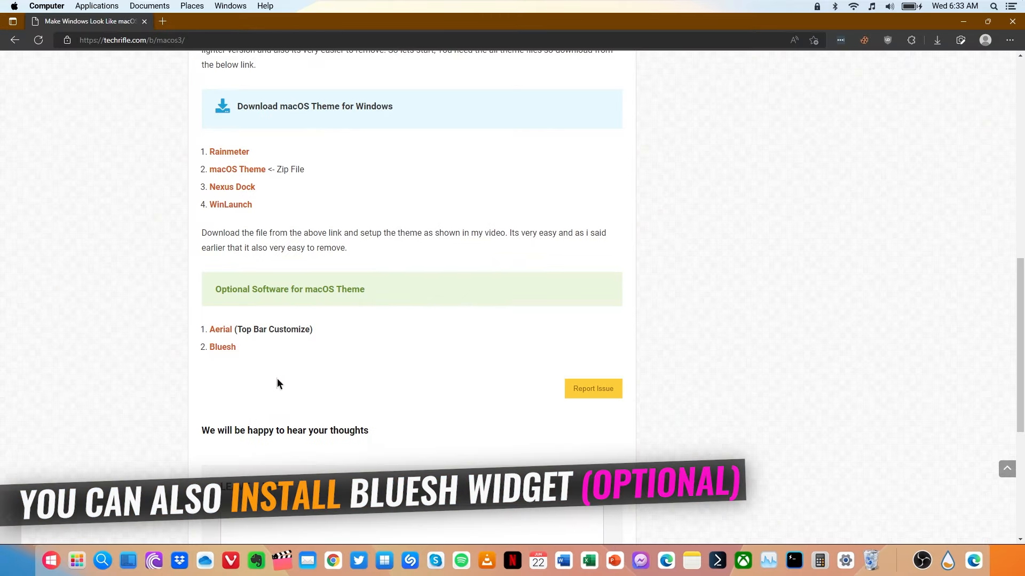
pyautogui.click(222, 348)
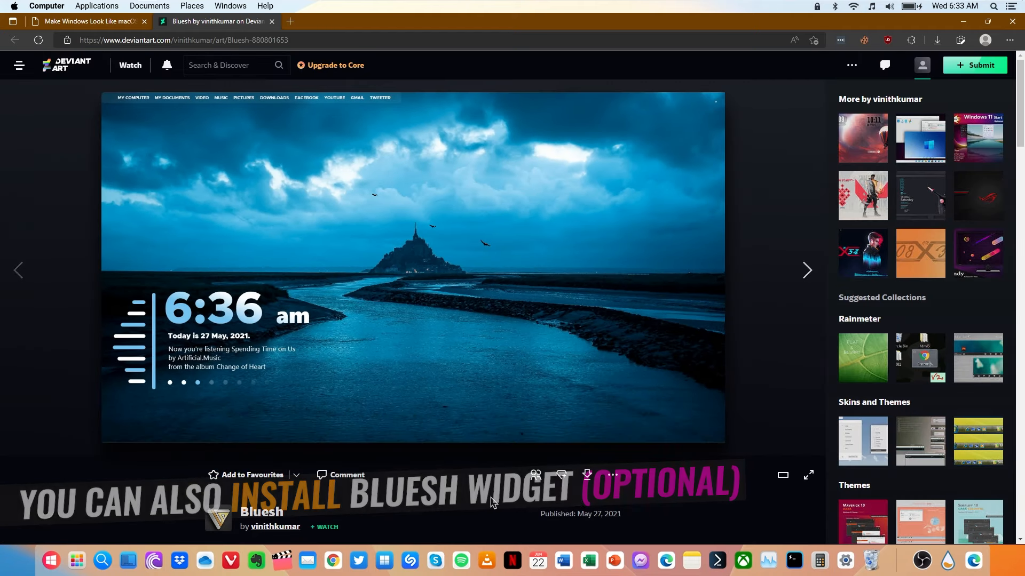
pyautogui.click(588, 476)
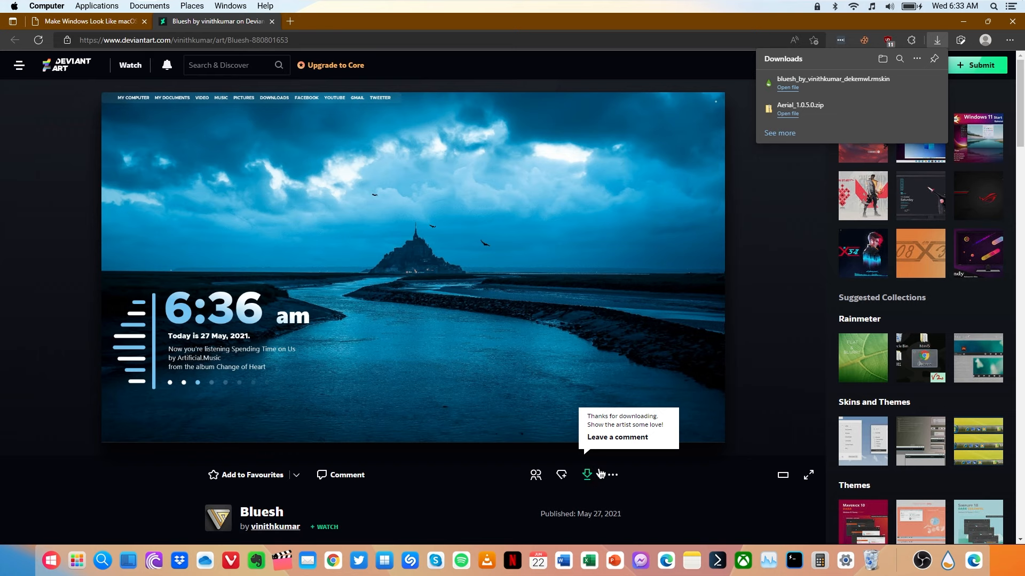
# - Install the downloaded Bluesh skin in Rainmeter with its Bluesh layout component excluded, and minimize the browser
pyautogui.click(788, 88)
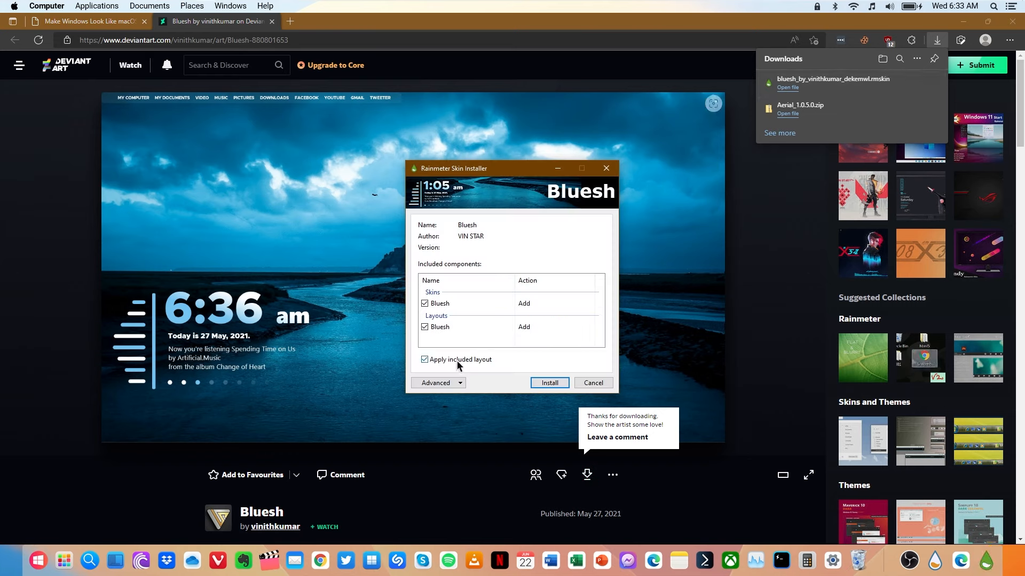
pyautogui.click(426, 327)
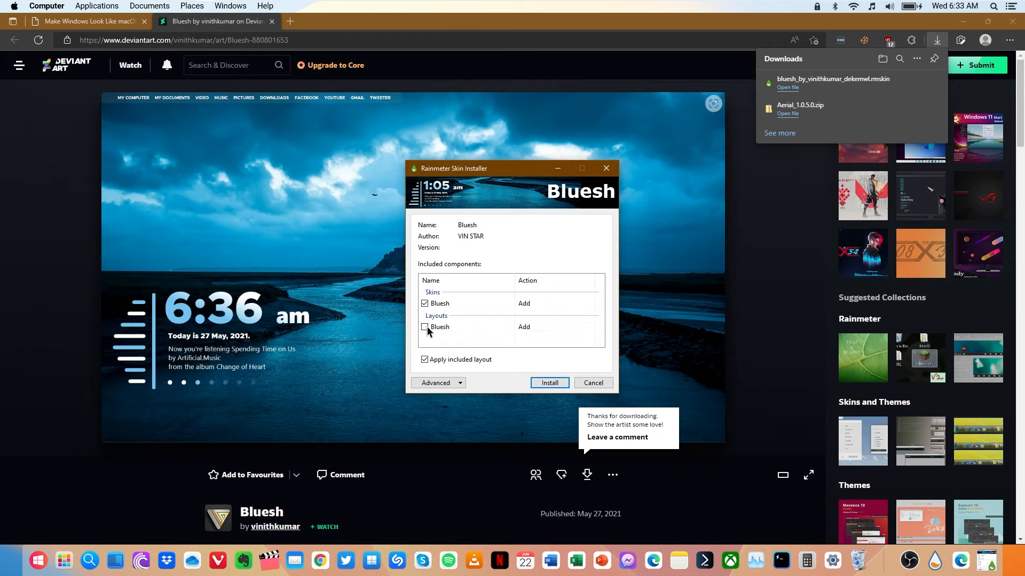
pyautogui.click(544, 382)
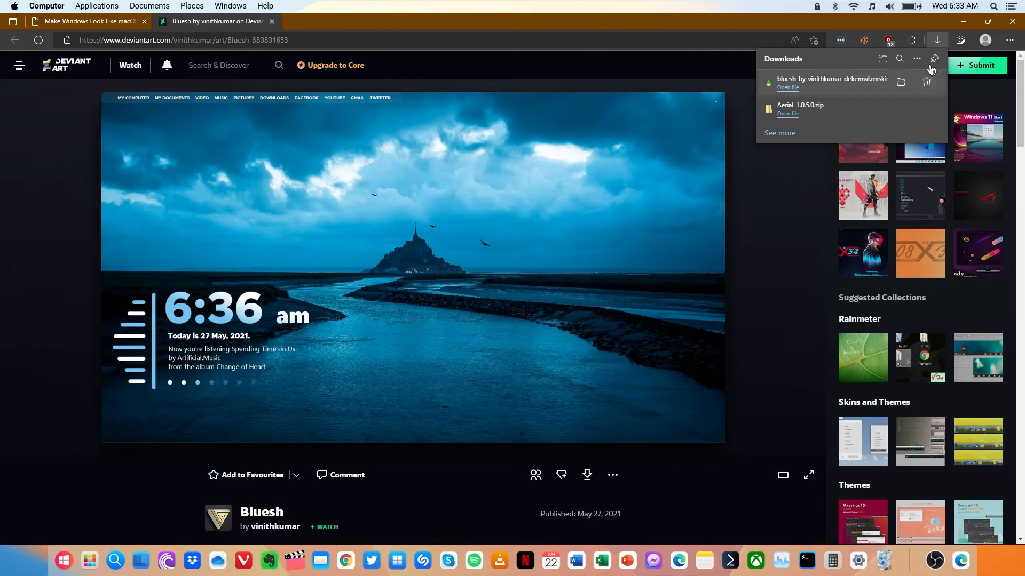
pyautogui.click(959, 24)
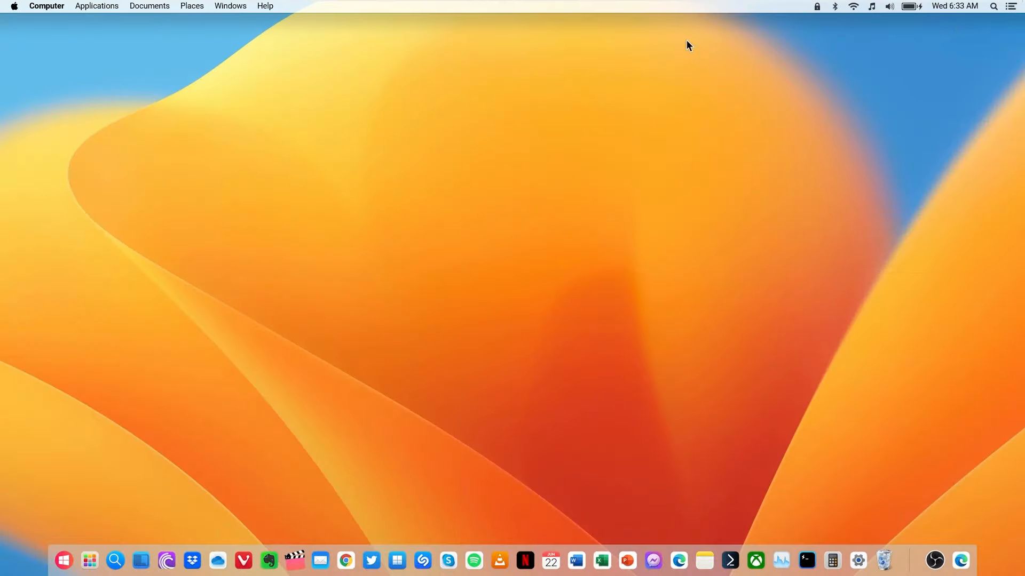
# - Open the Rainmeter manager, load Bluesh's Animation.ini, and place the dots widget at coordinates 78, 899 in the desktop's lower left
pyautogui.moveTo(819, 1)
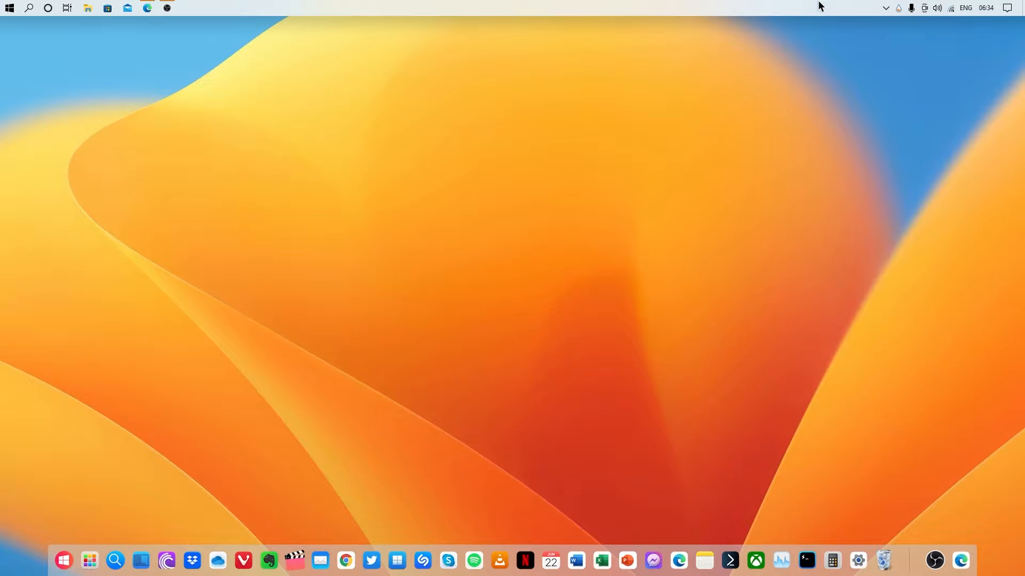
pyautogui.click(901, 8)
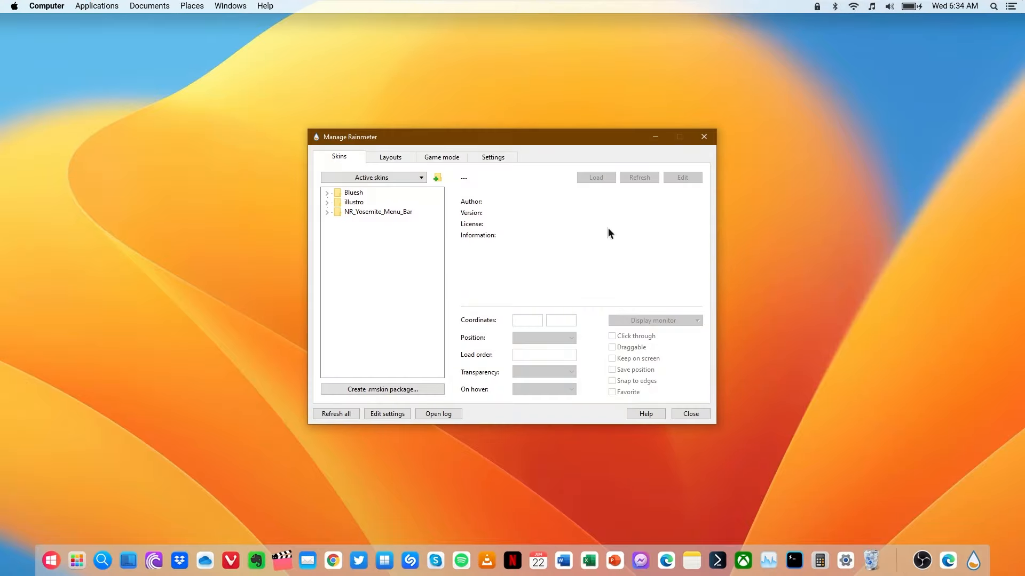
pyautogui.click(328, 212)
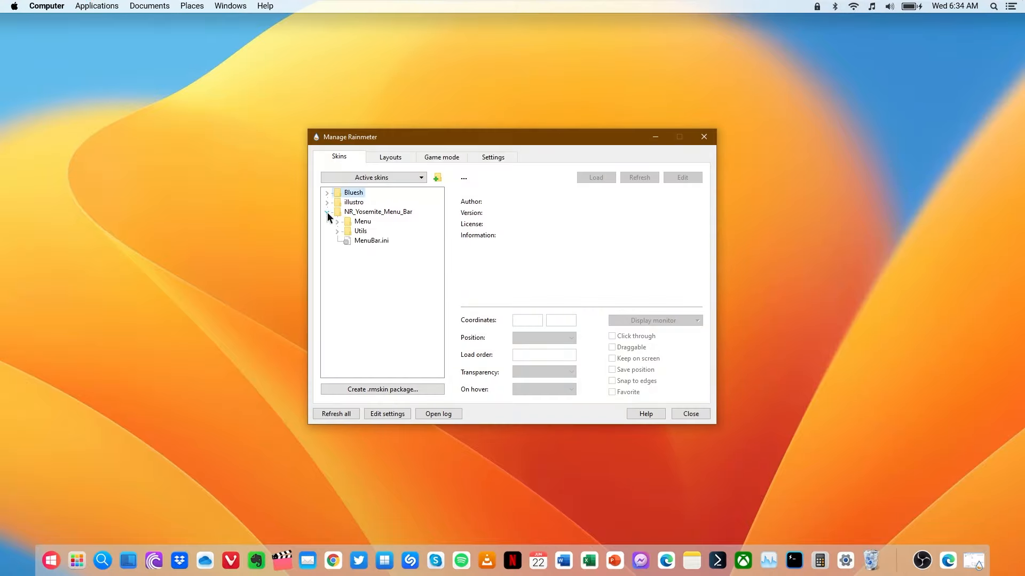
pyautogui.click(327, 213)
pyautogui.click(327, 193)
pyautogui.click(337, 203)
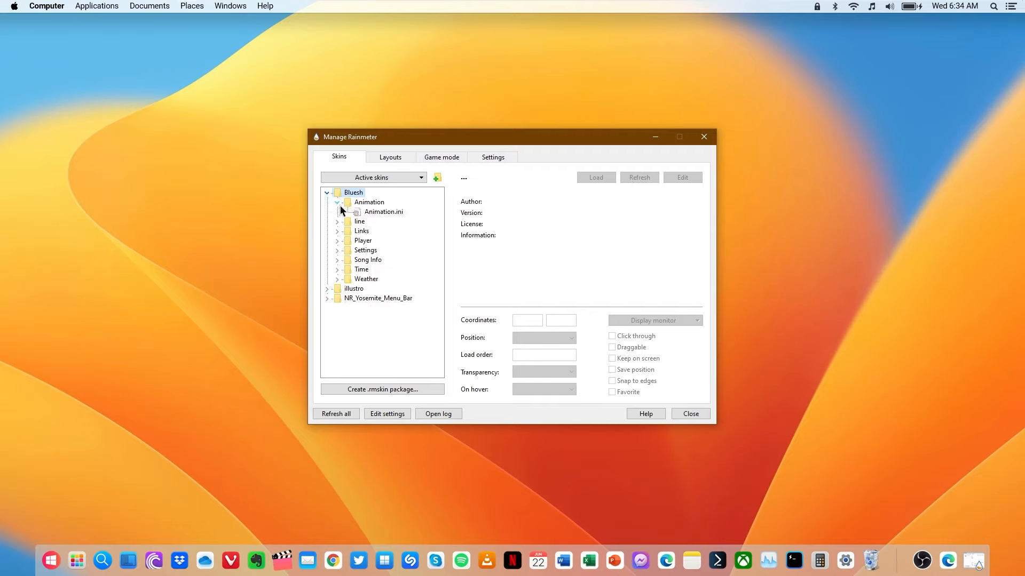
pyautogui.doubleClick(358, 213)
pyautogui.moveTo(370, 141); pyautogui.dragTo(533, 121)
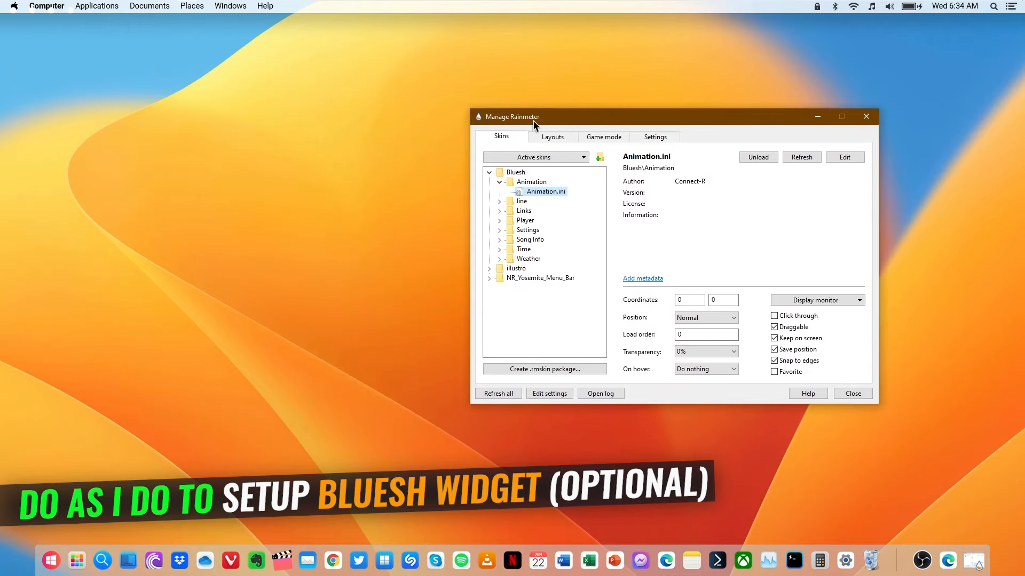
pyautogui.moveTo(94, 24); pyautogui.dragTo(131, 492)
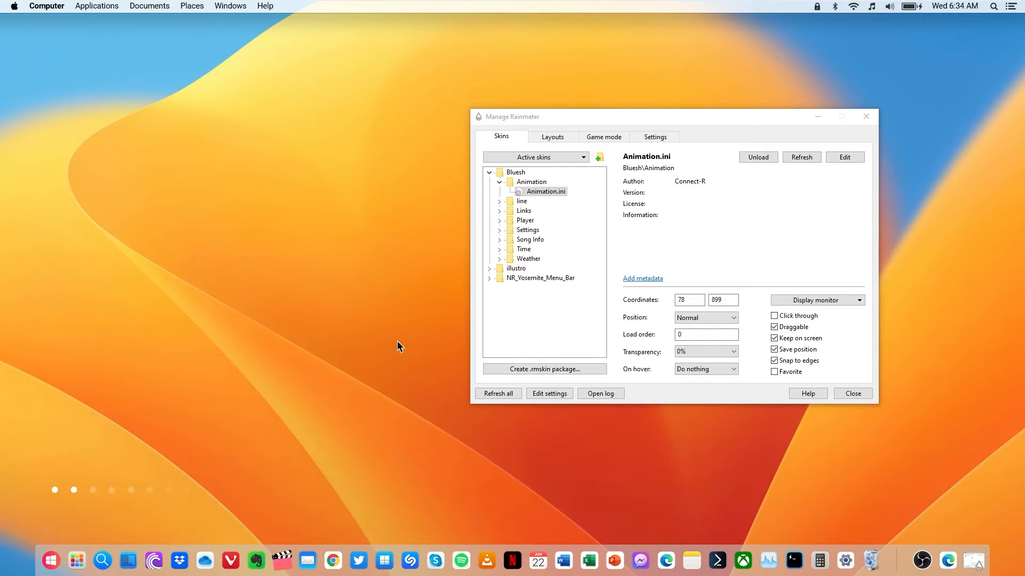
# - Load Bluesh's Time.ini and place the clock widget on the left side of the desktop above the animated dots
pyautogui.click(499, 249)
pyautogui.rightClick(517, 263)
pyautogui.rightClick(523, 260)
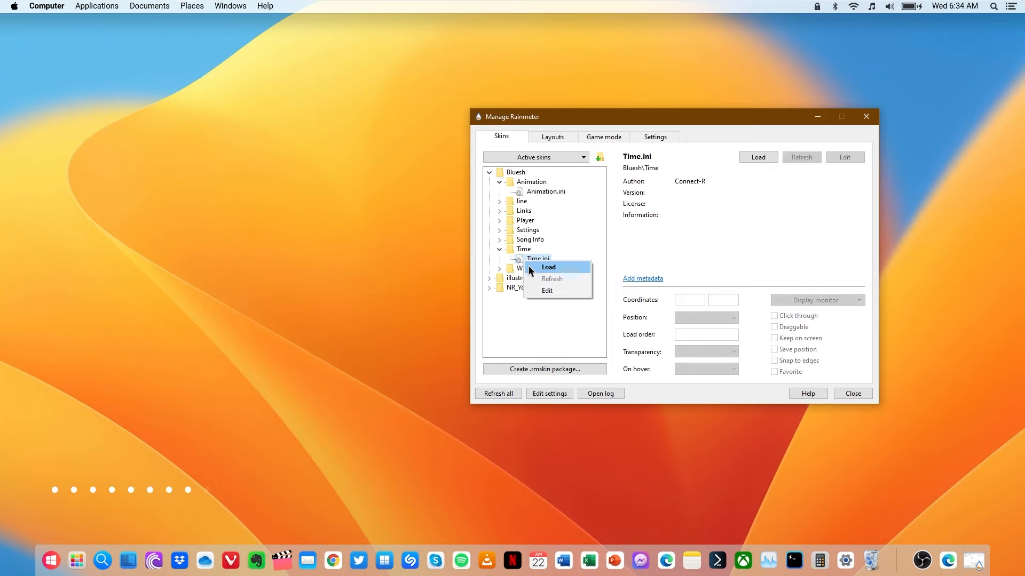
pyautogui.click(528, 266)
pyautogui.moveTo(101, 49); pyautogui.dragTo(148, 321)
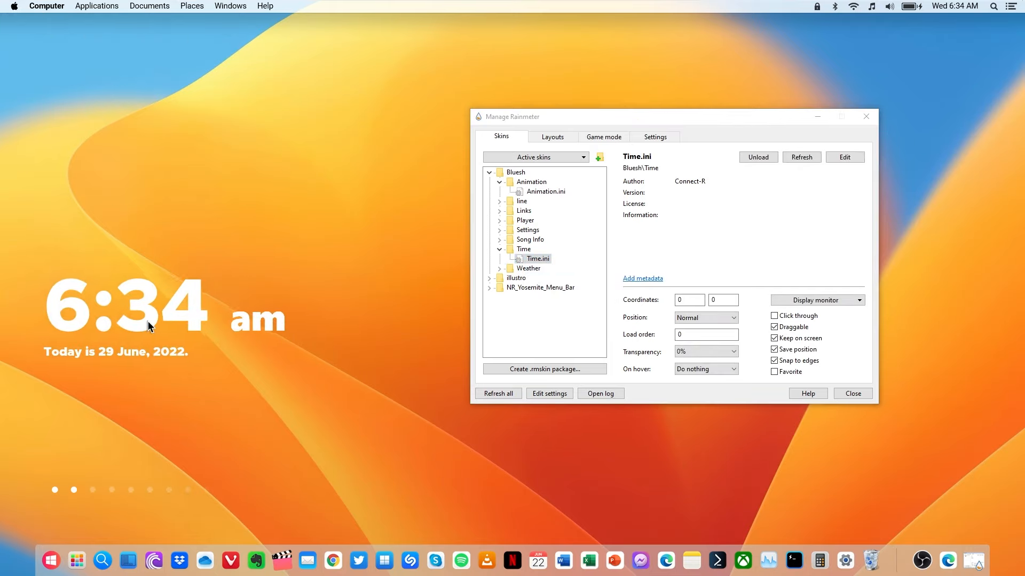
# - Load Bluesh's Song Info.ini and place the widget at coordinates 84, 705, just below the clock's date
pyautogui.click(499, 239)
pyautogui.rightClick(541, 249)
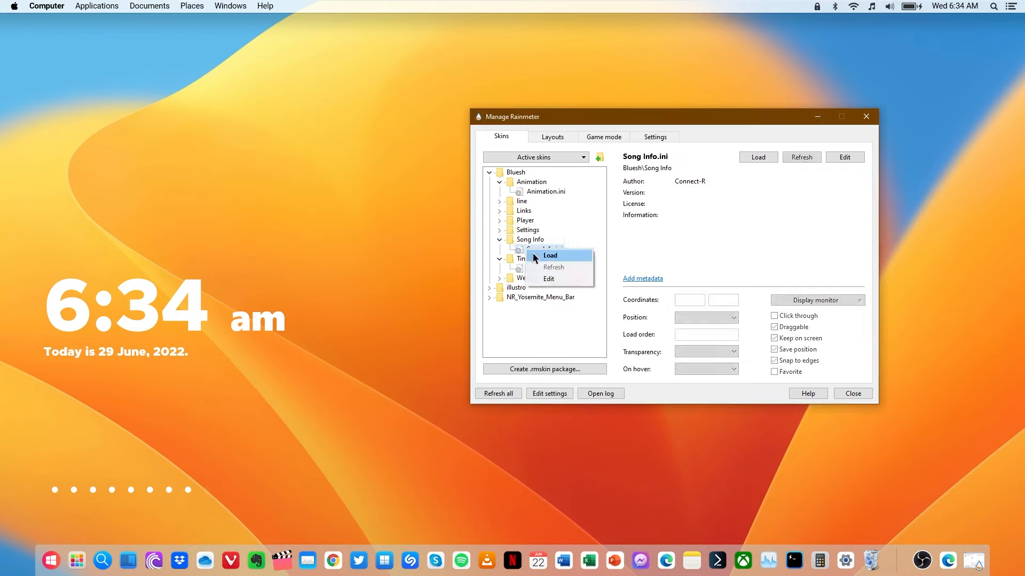
pyautogui.click(551, 256)
pyautogui.moveTo(34, 34); pyautogui.dragTo(79, 410)
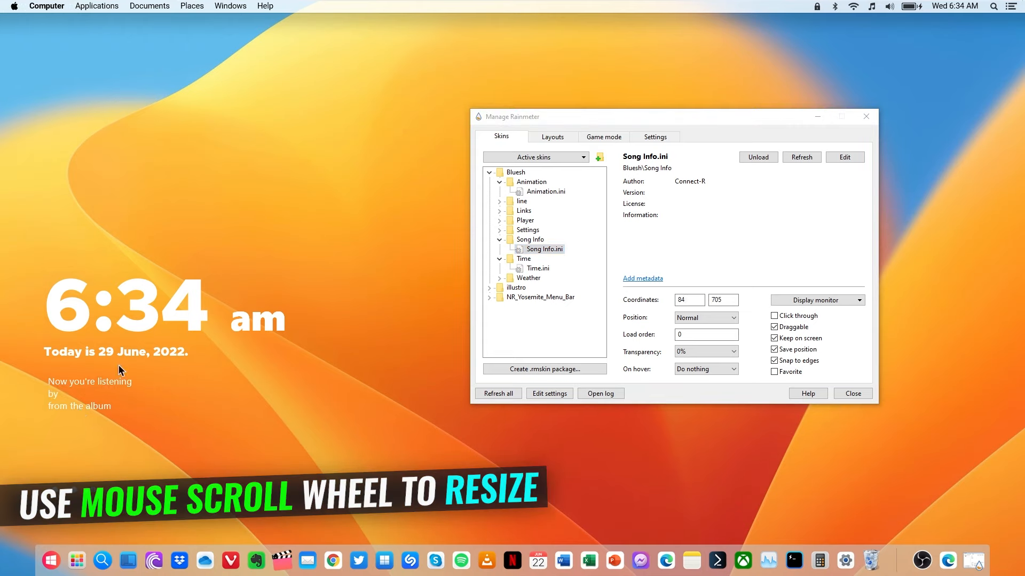
# - Shrink the clock and dots widgets slightly, and lower the song info to 83, 797 and the clock to just above it
pyautogui.scroll(-3, 149, 327)
pyautogui.scroll(3, 149, 327)
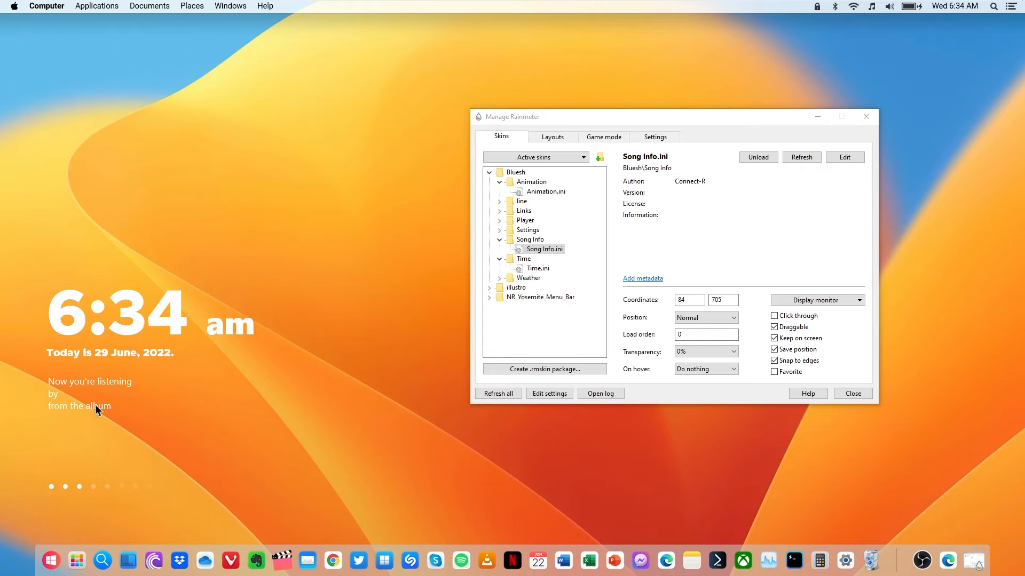
pyautogui.moveTo(96, 411); pyautogui.dragTo(95, 455)
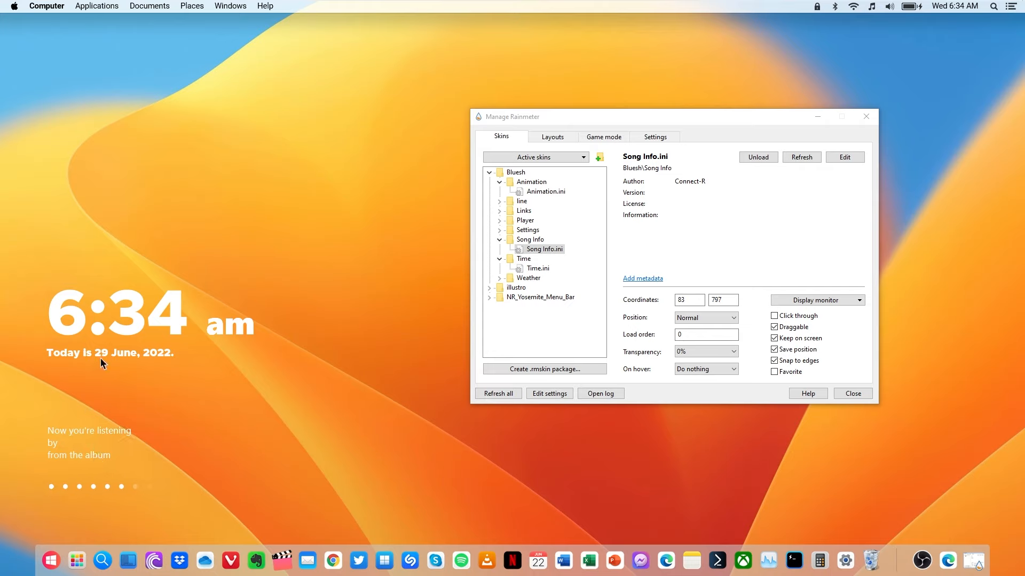
pyautogui.moveTo(101, 357); pyautogui.dragTo(101, 405)
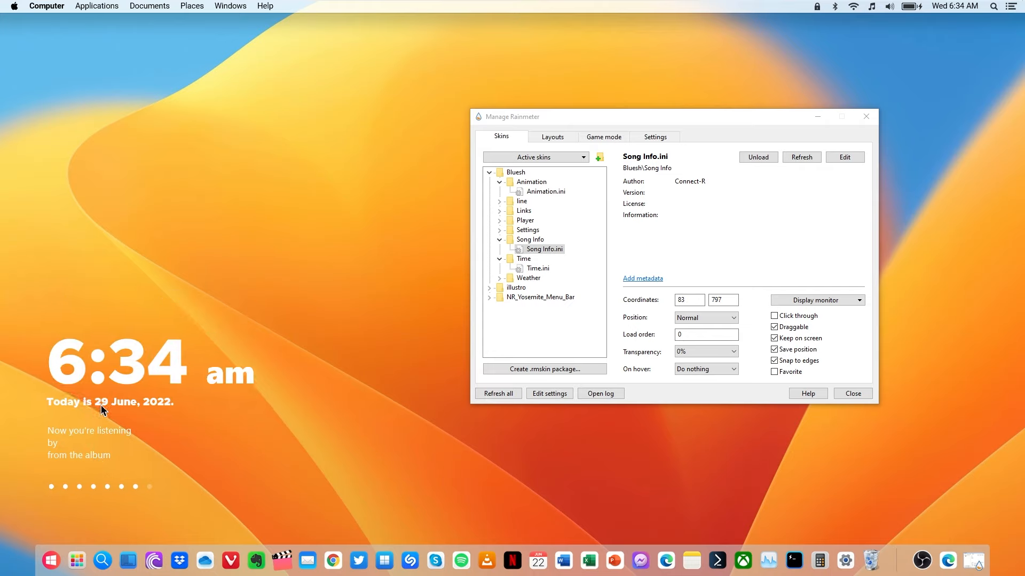
# - Load Bluesh's Settings.ini, choose Spotify (Desktop ver.) as the media player, and close the widget settings and the Rainmeter manager
pyautogui.click(500, 230)
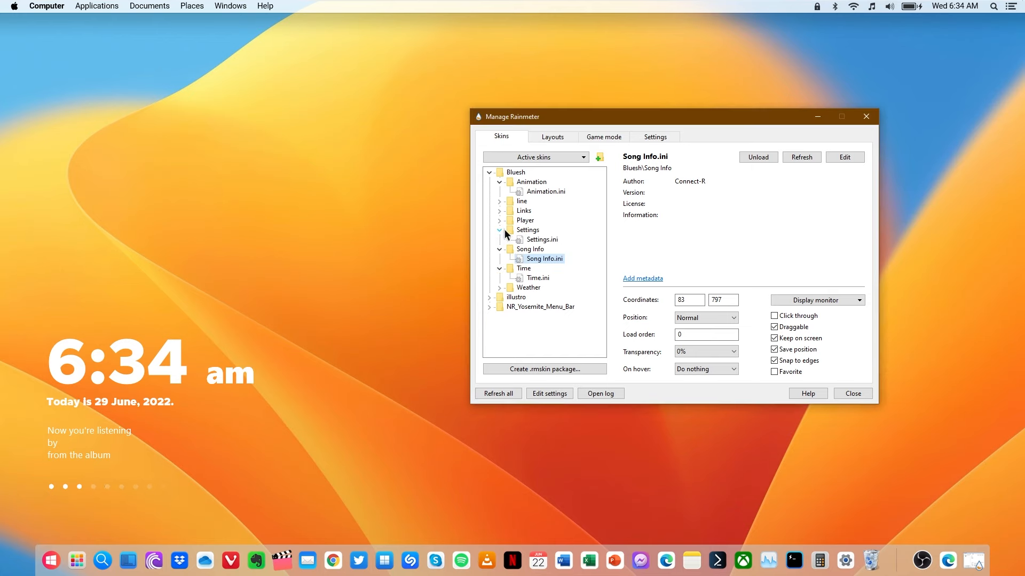
pyautogui.doubleClick(540, 239)
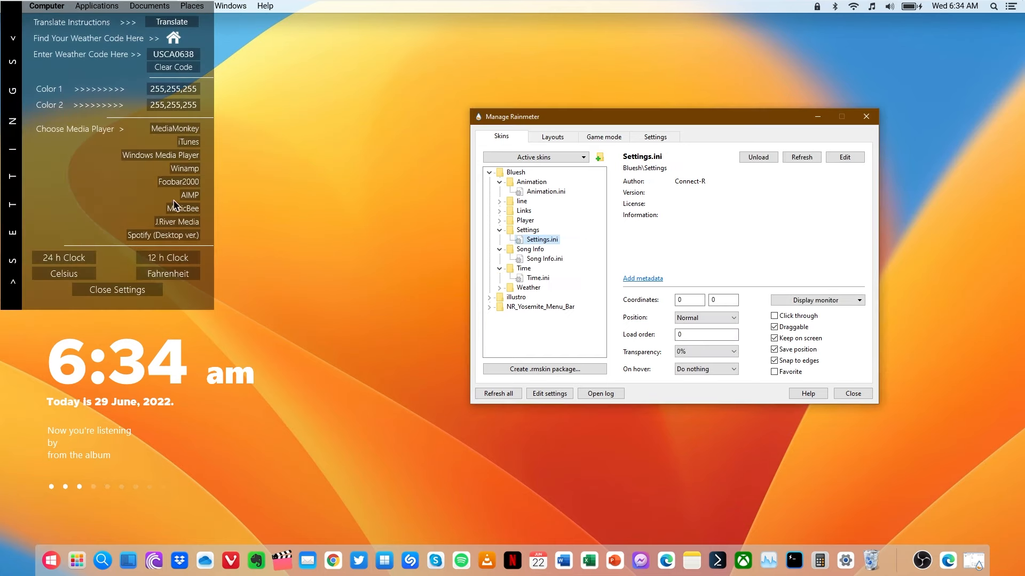
pyautogui.click(155, 237)
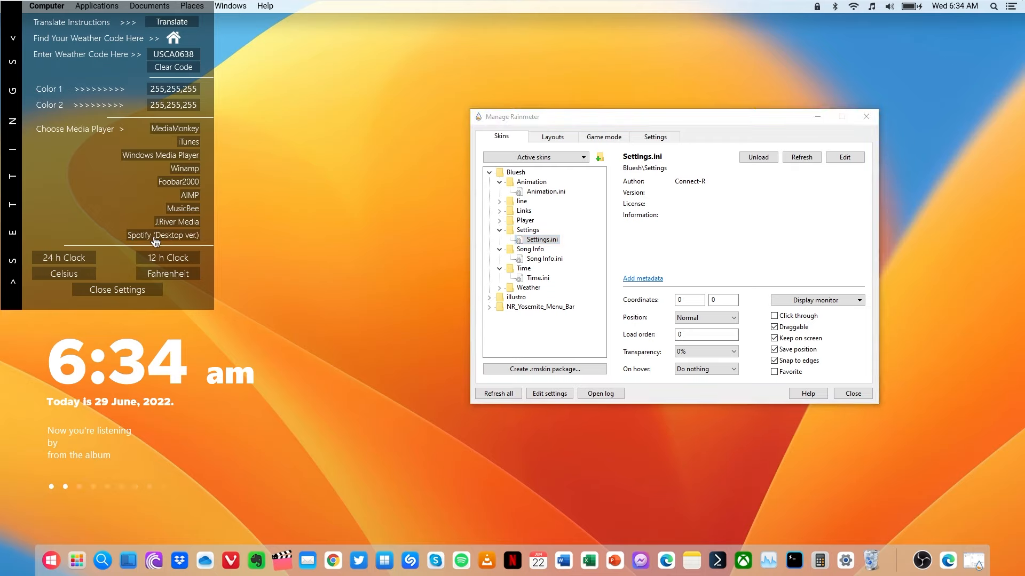
pyautogui.click(117, 289)
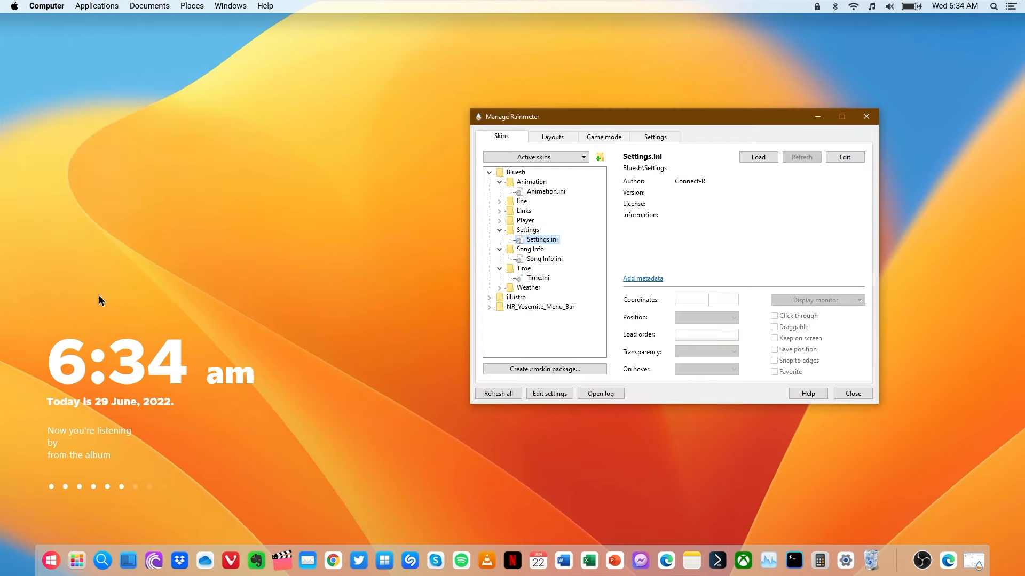
pyautogui.click(865, 116)
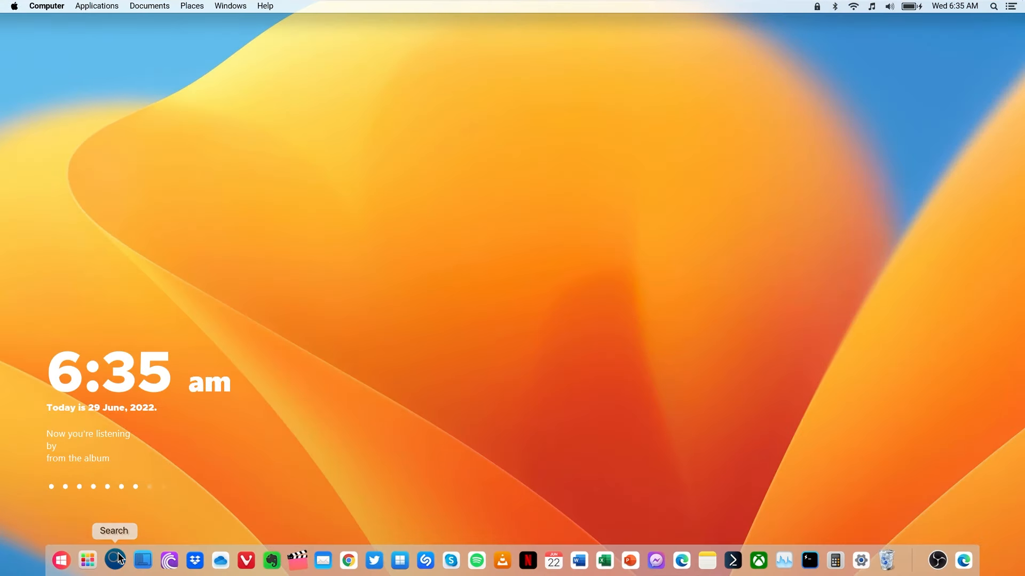
# - Search for and open Spotify, play the JFlaMusic playlist, adjust the volume, and minimize the player to reveal the song info widget
pyautogui.click(115, 560)
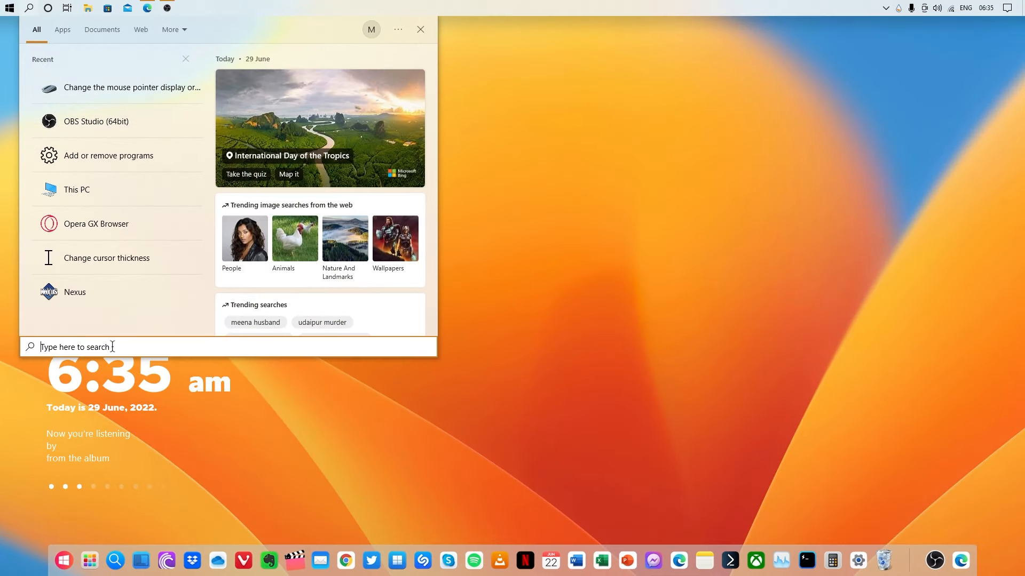
pyautogui.write('spotify')
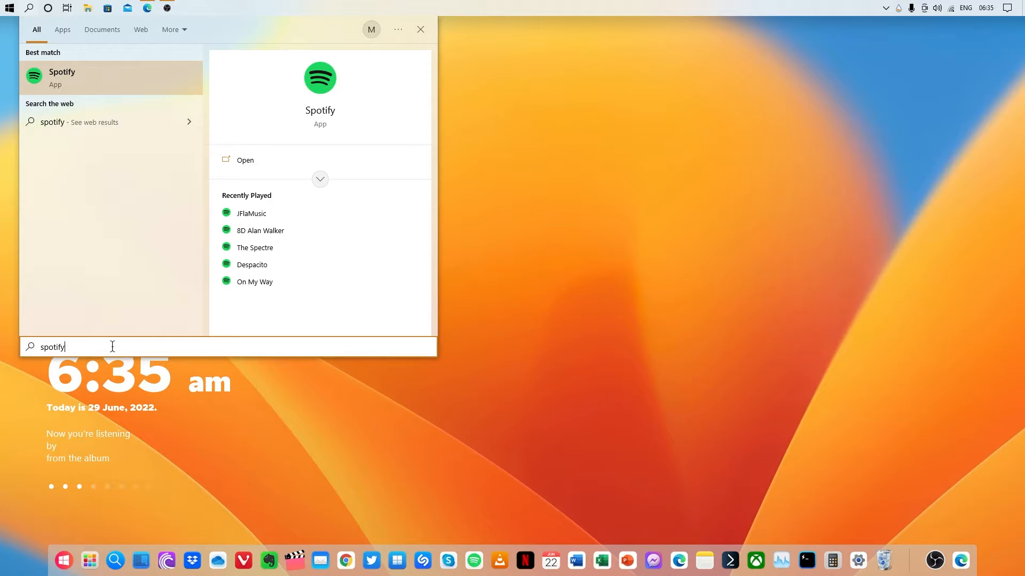
pyautogui.click(84, 86)
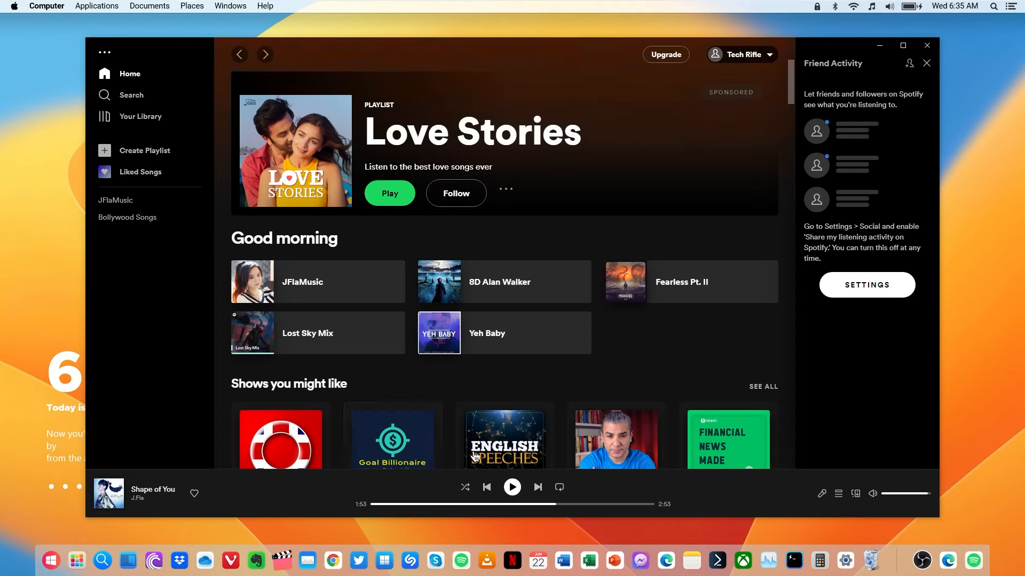
pyautogui.click(390, 287)
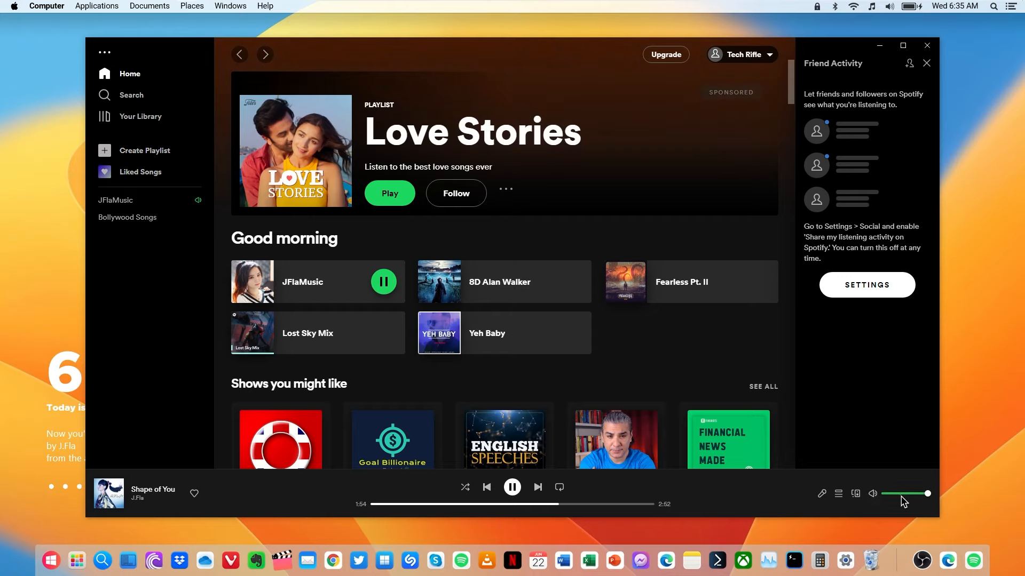
pyautogui.moveTo(901, 497); pyautogui.dragTo(916, 497)
pyautogui.click(880, 45)
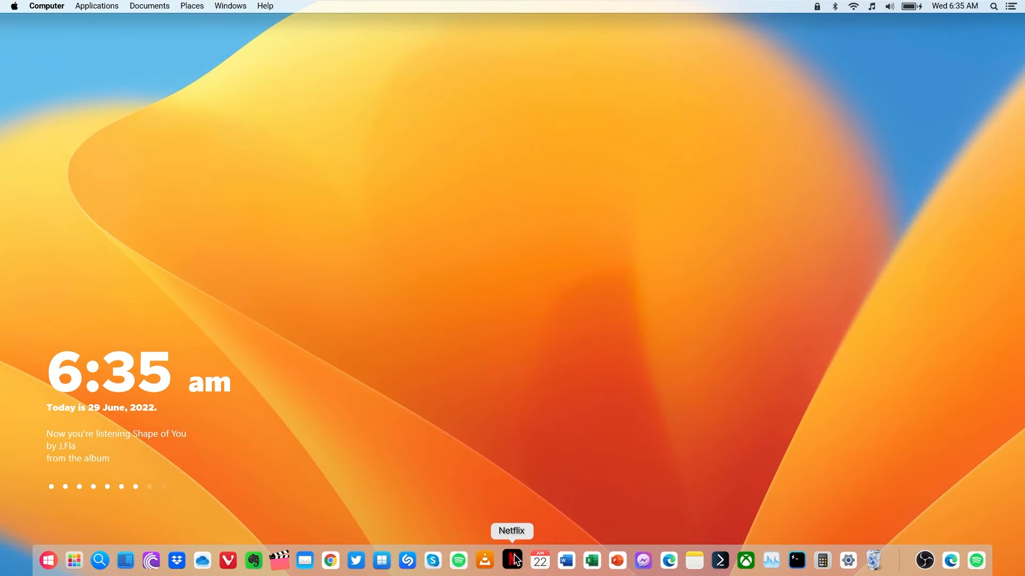
# - Remove the Microsoft PowerPoint and Excel icons from the dock, accepting each removal
pyautogui.rightClick(617, 560)
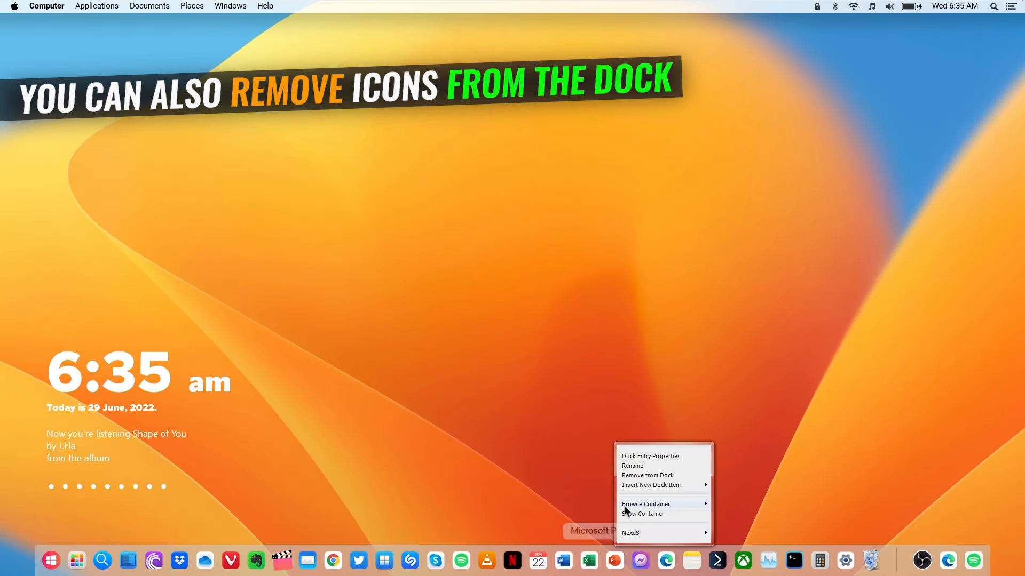
pyautogui.click(632, 476)
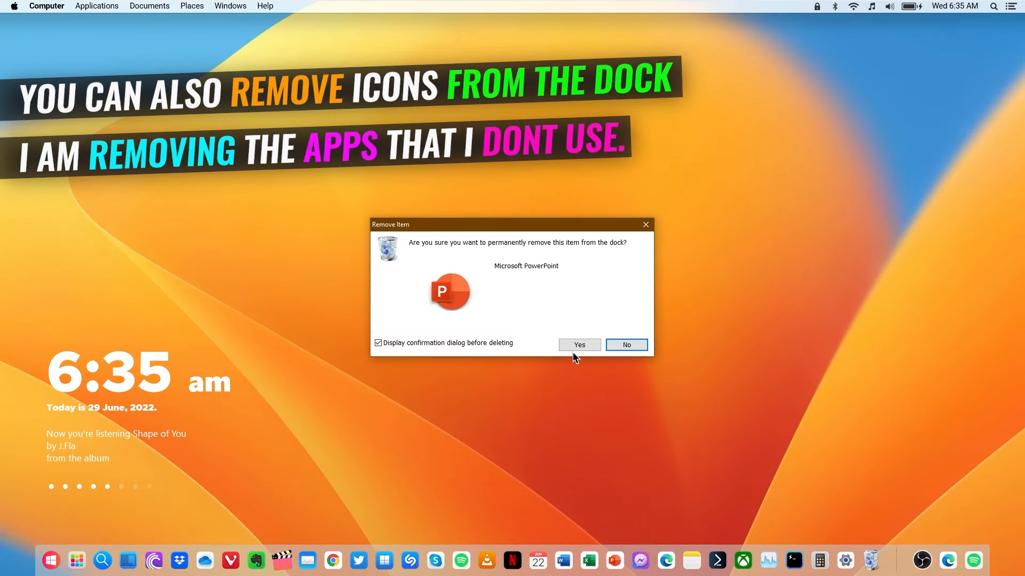
pyautogui.click(578, 347)
pyautogui.rightClick(602, 560)
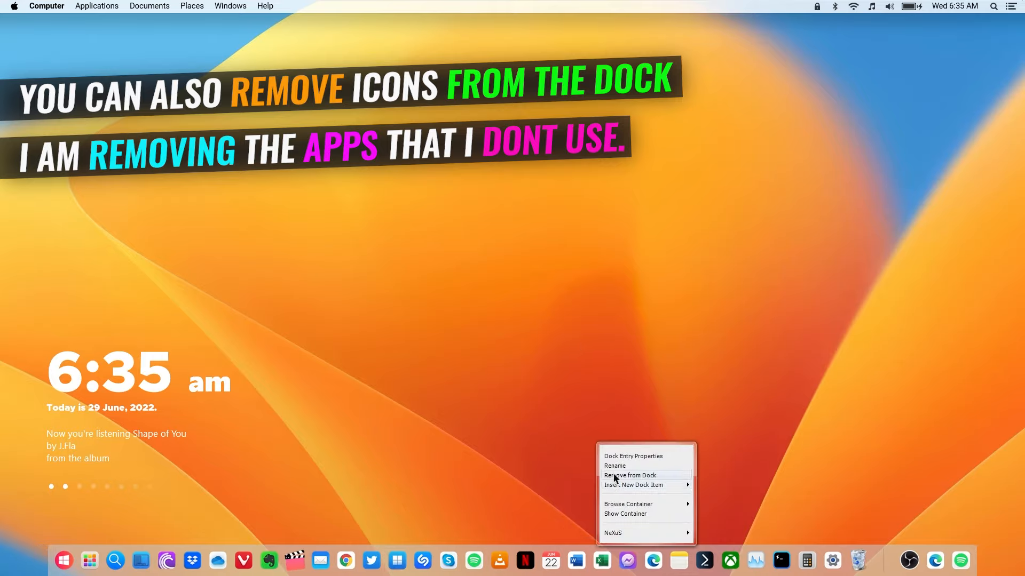
pyautogui.click(615, 476)
pyautogui.click(578, 347)
# - Remove more unused app icons from the dock, including Twitter, Evernote, Dropbox, OneDrive and BitTorrent
pyautogui.rightClick(411, 560)
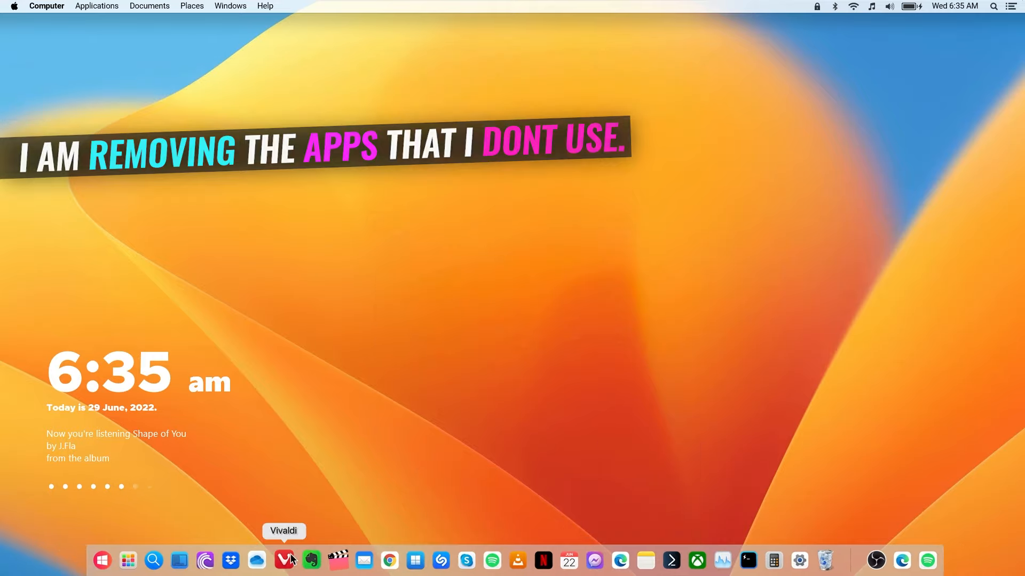
pyautogui.rightClick(291, 559)
pyautogui.rightClick(244, 561)
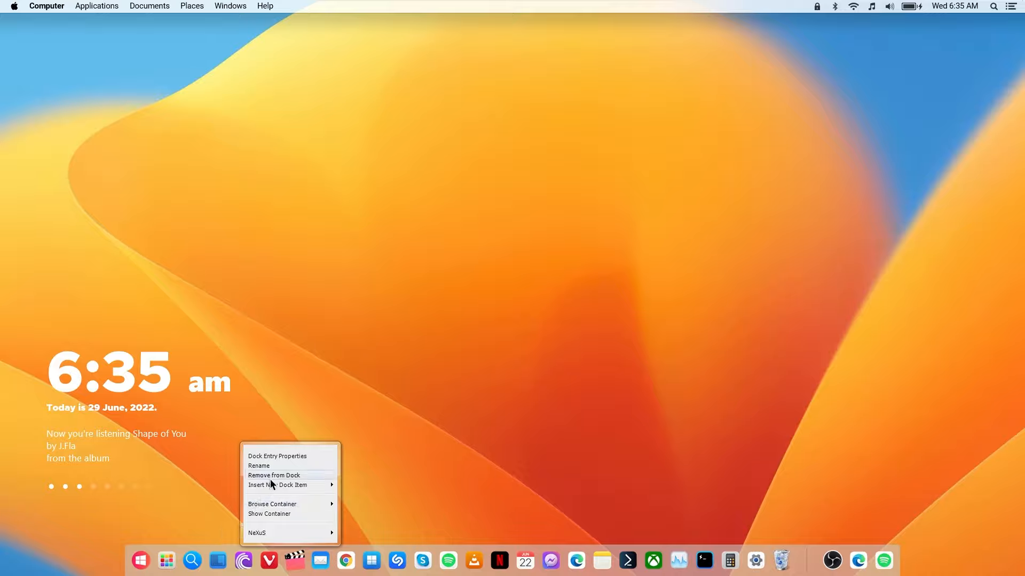
pyautogui.click(271, 475)
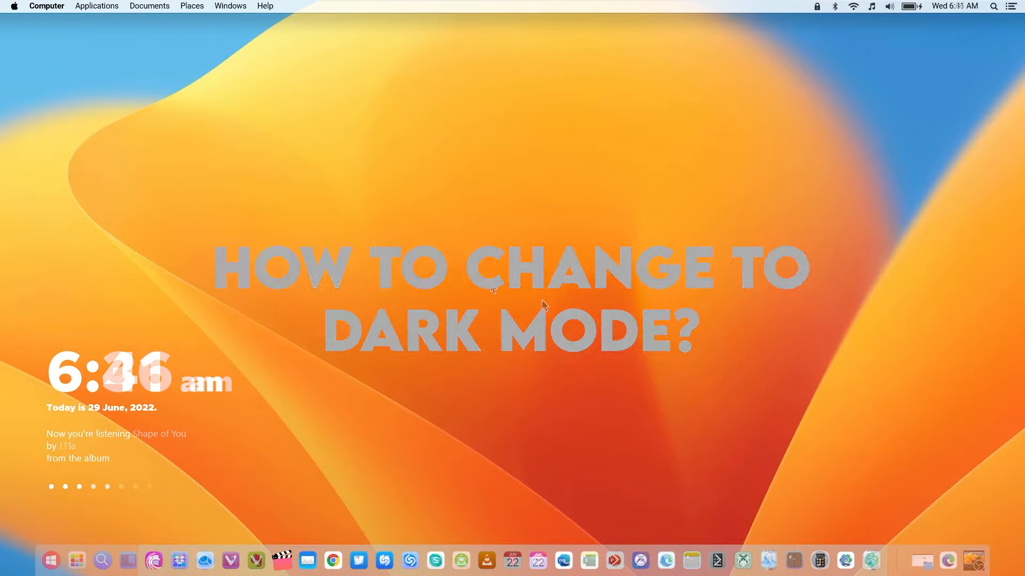
# - Set the Windows colour mode to Dark in the personalisation settings, and close the settings window
pyautogui.rightClick(546, 291)
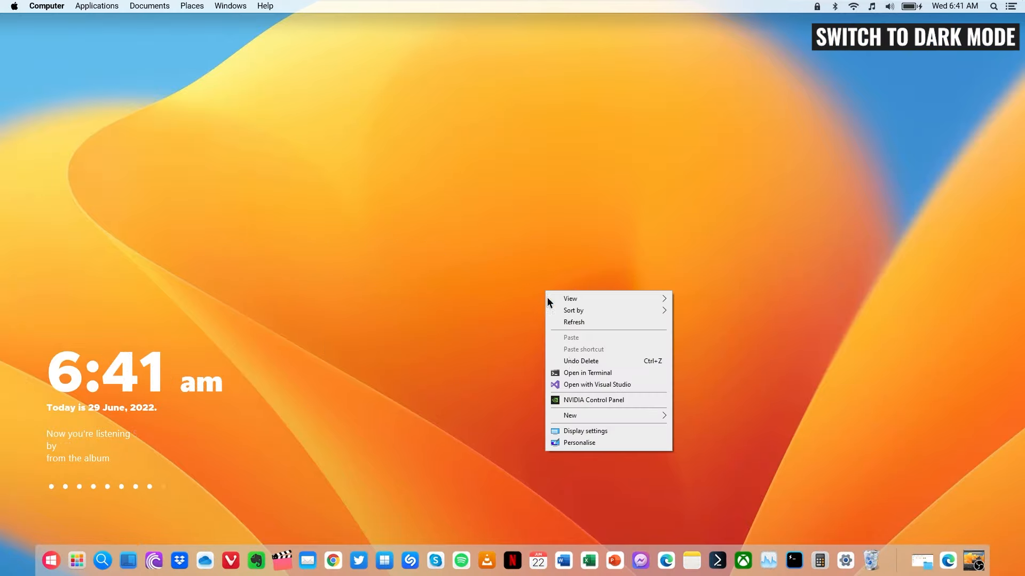
pyautogui.click(593, 439)
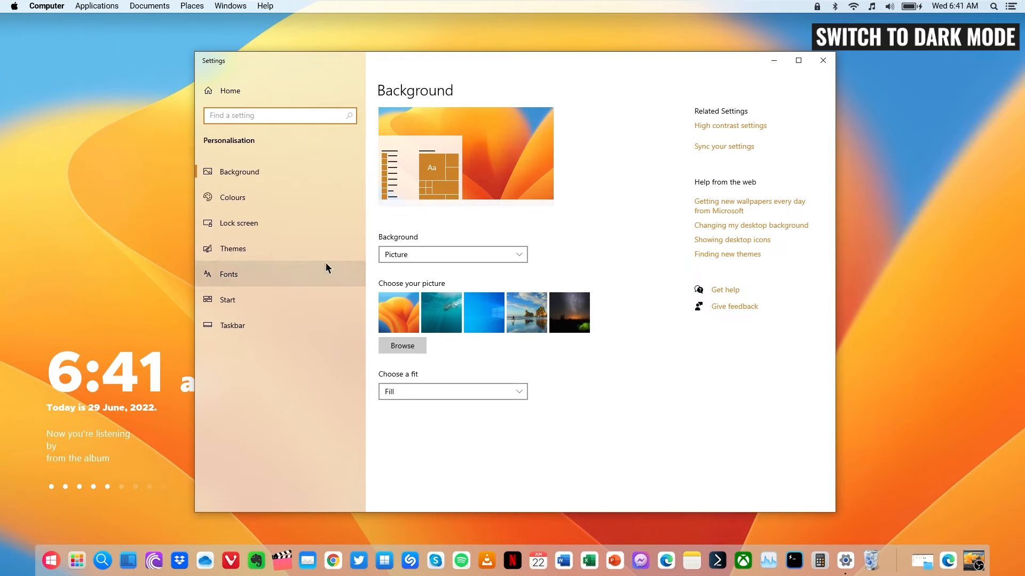
pyautogui.click(280, 243)
pyautogui.click(530, 260)
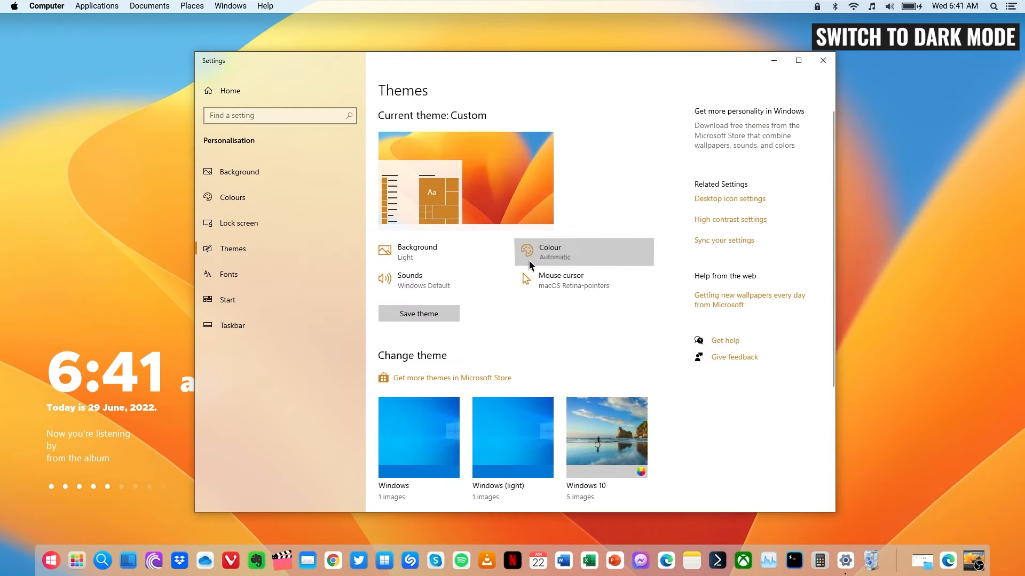
pyautogui.click(490, 259)
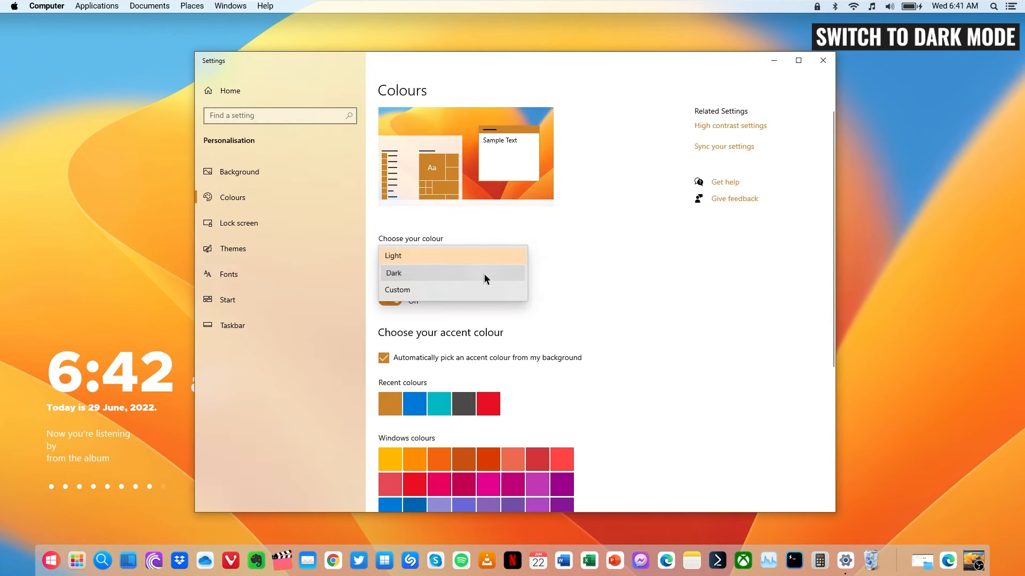
pyautogui.click(485, 274)
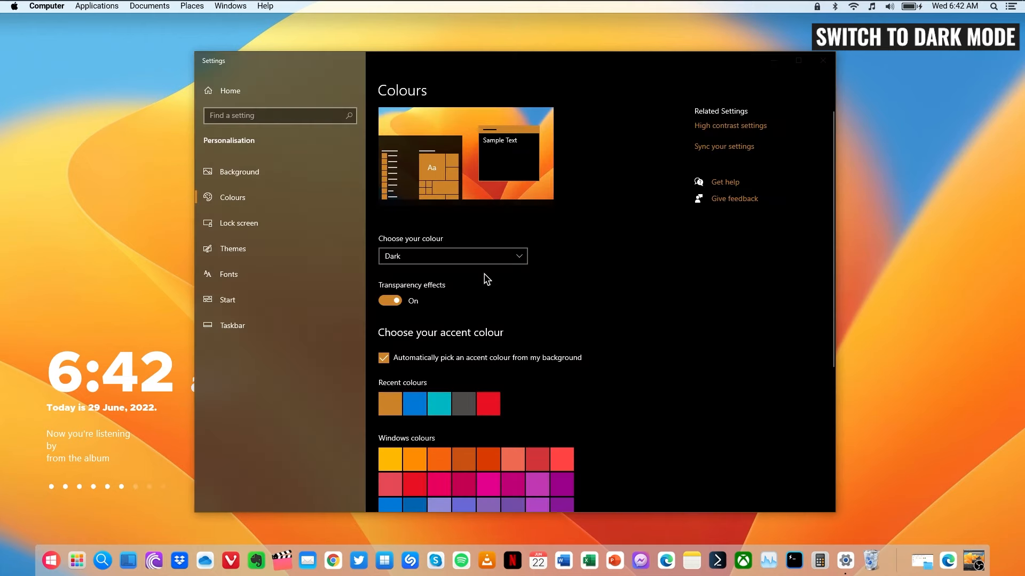
pyautogui.click(822, 60)
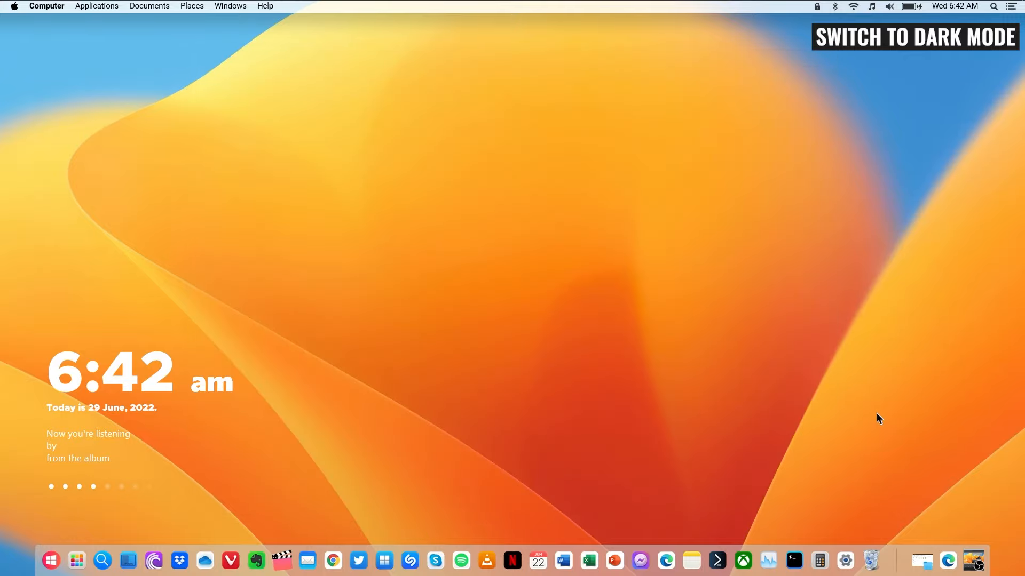
# - Set Dark.jpg from the macOS Theme Wallpaper folder as the desktop background, and close the folder window
pyautogui.click(922, 560)
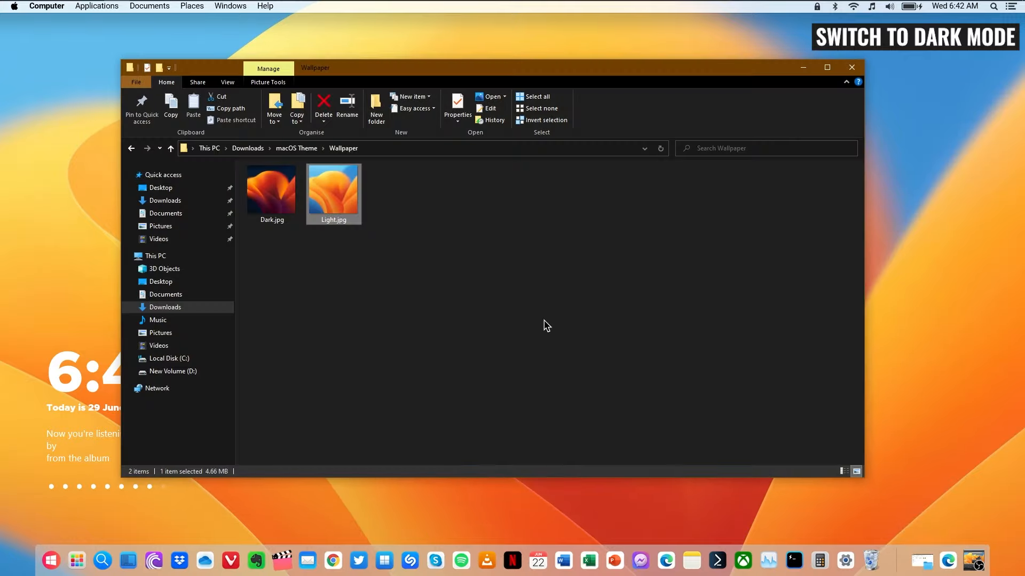
pyautogui.click(291, 200)
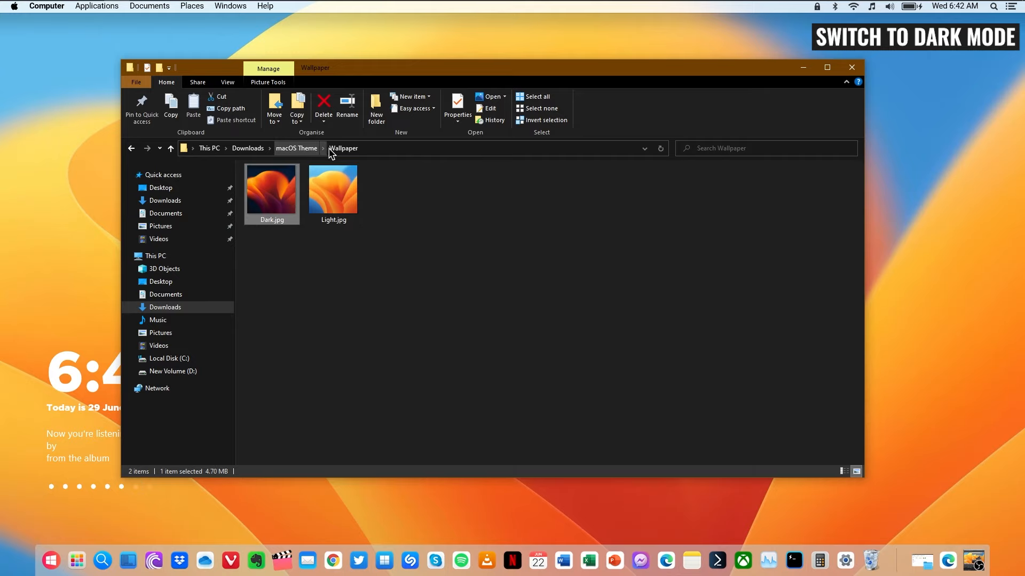
pyautogui.rightClick(281, 184)
pyautogui.click(323, 240)
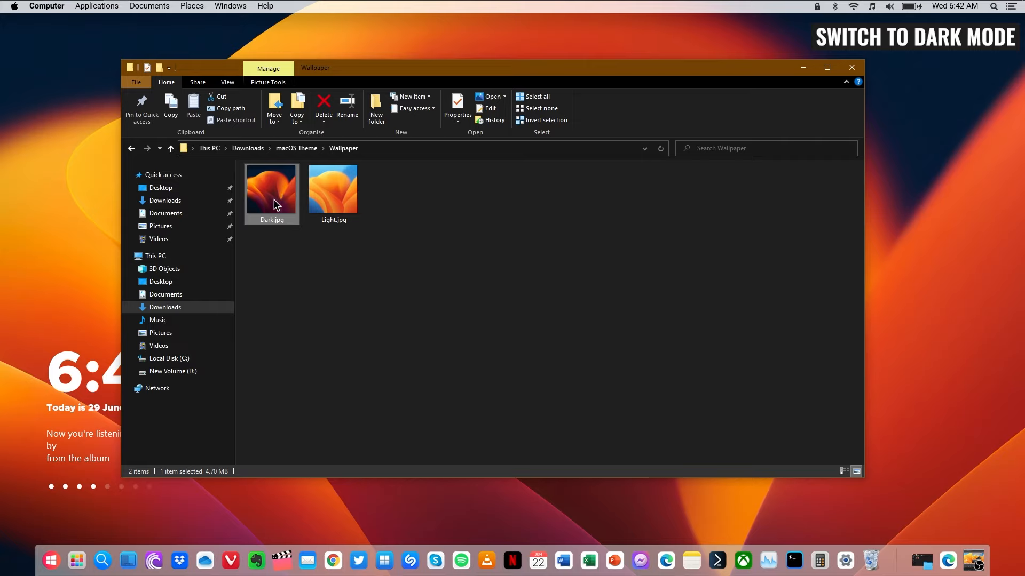
pyautogui.click(851, 67)
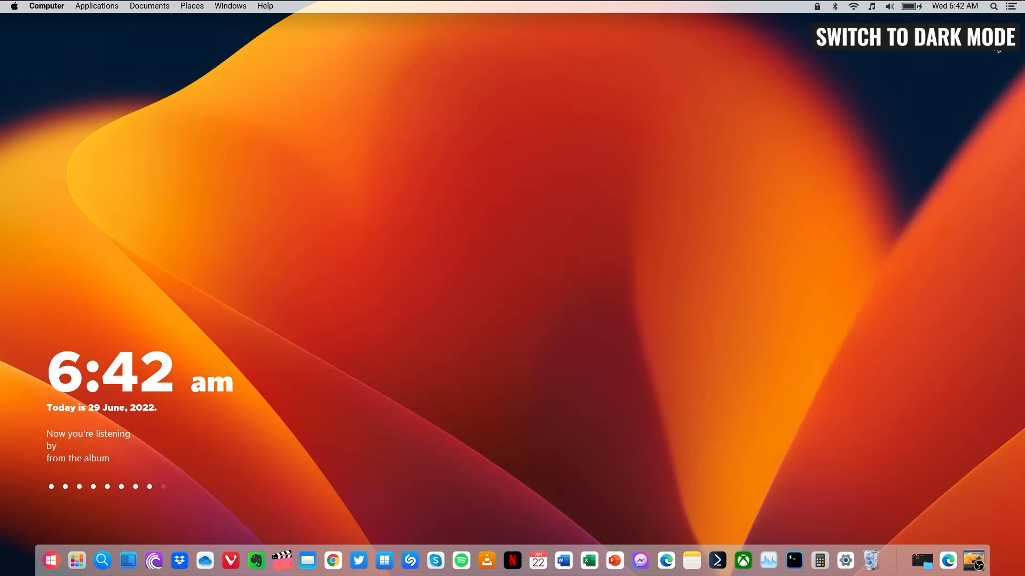
# - Apply the dark theme with orange highlights to the Yosemite menu bar, and close its settings
pyautogui.click(1010, 6)
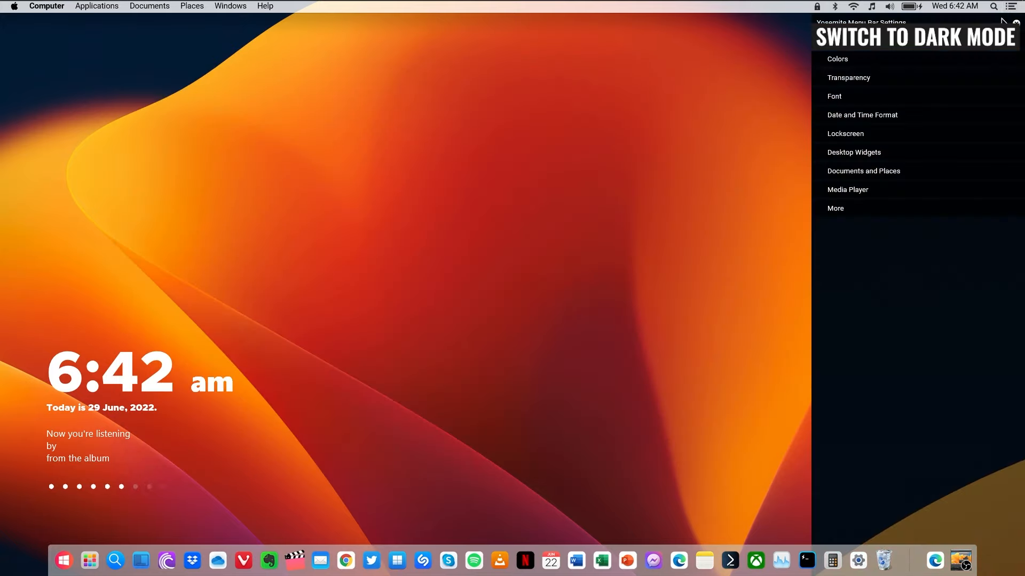
pyautogui.click(848, 49)
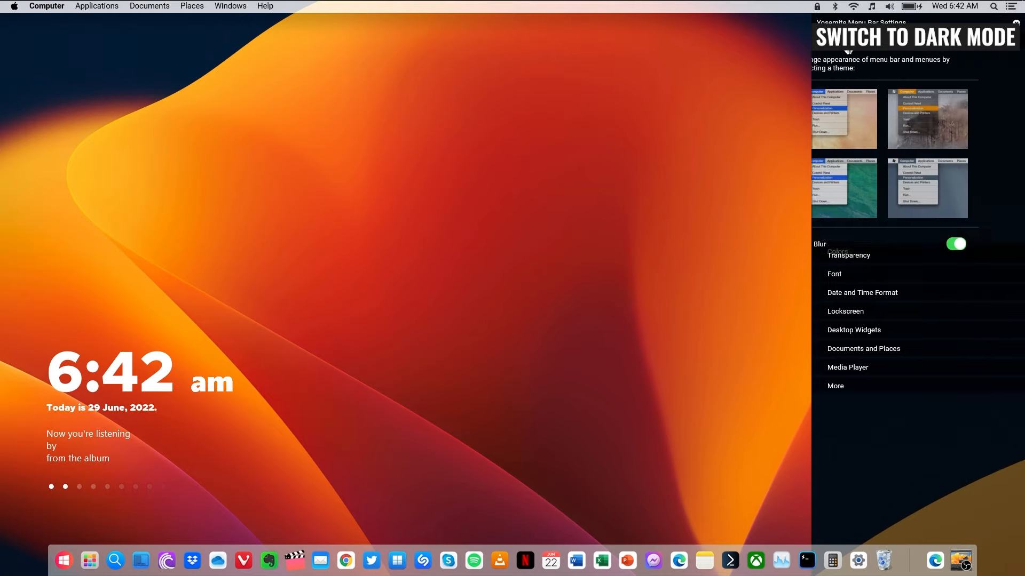
pyautogui.click(972, 127)
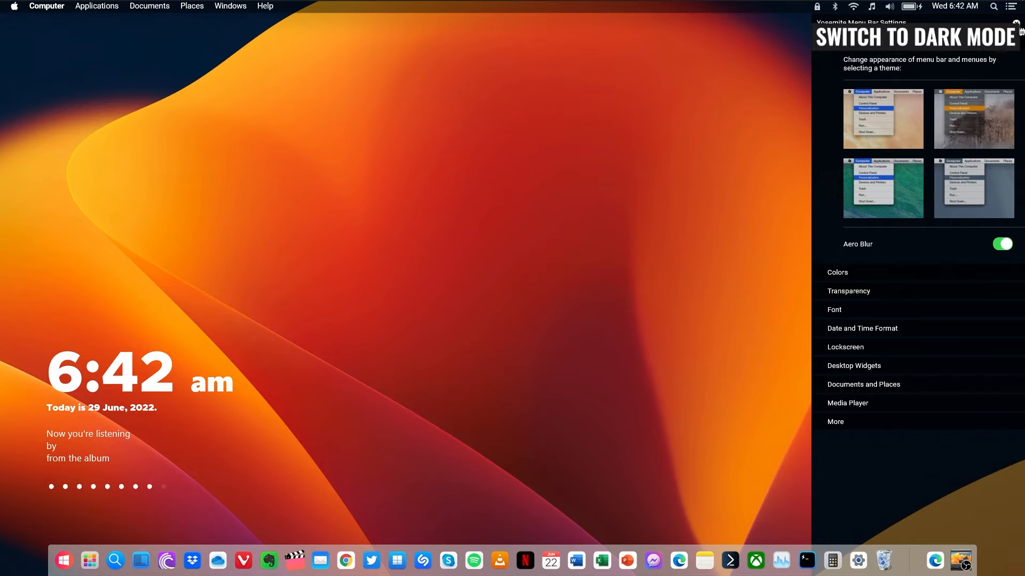
pyautogui.click(1019, 27)
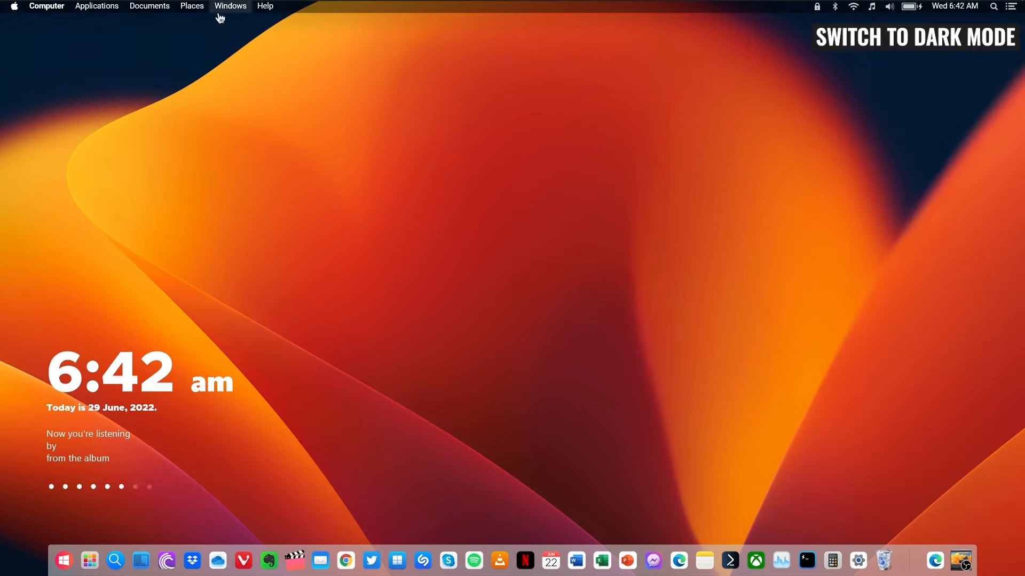
# - Open the Nexus dock preferences and apply the macOS Dock Dark theme to the dock
pyautogui.rightClick(907, 548)
pyautogui.click(920, 447)
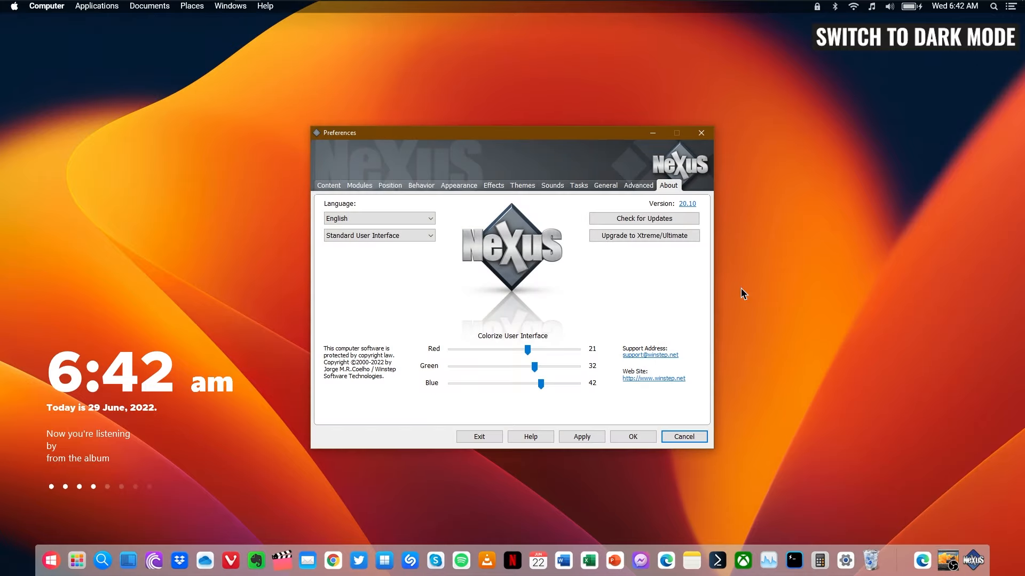
pyautogui.click(653, 188)
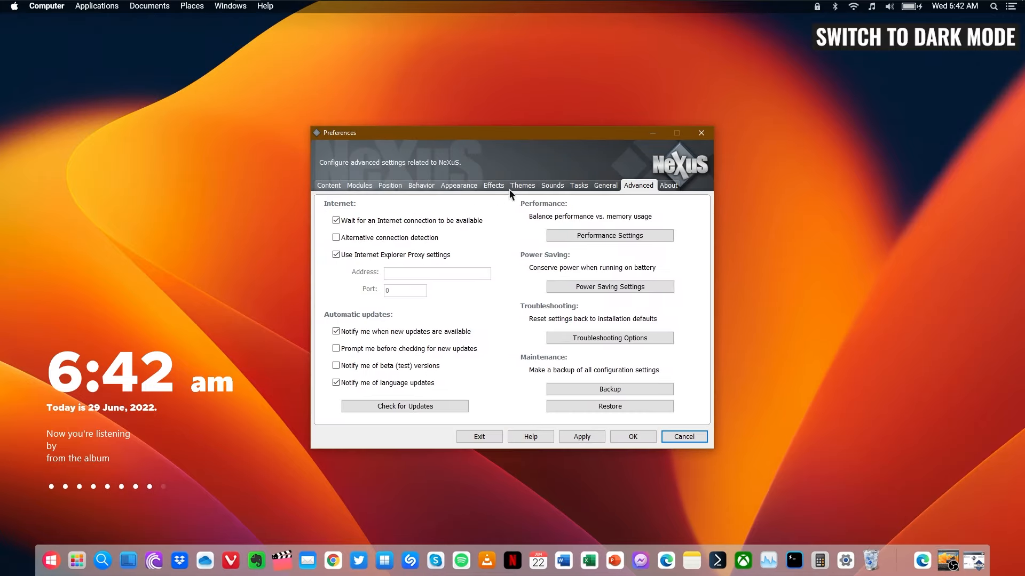
pyautogui.click(524, 185)
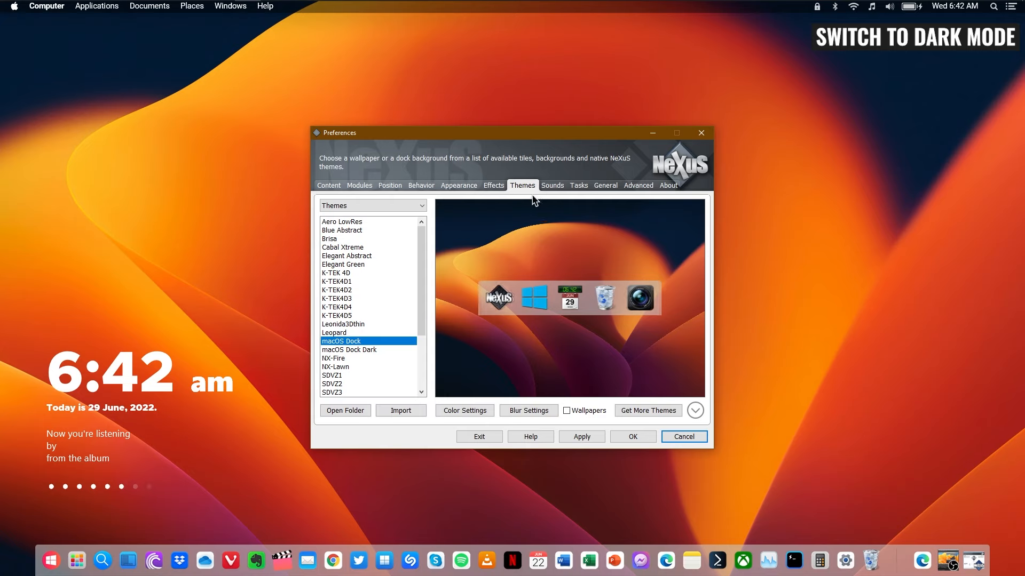
pyautogui.click(376, 352)
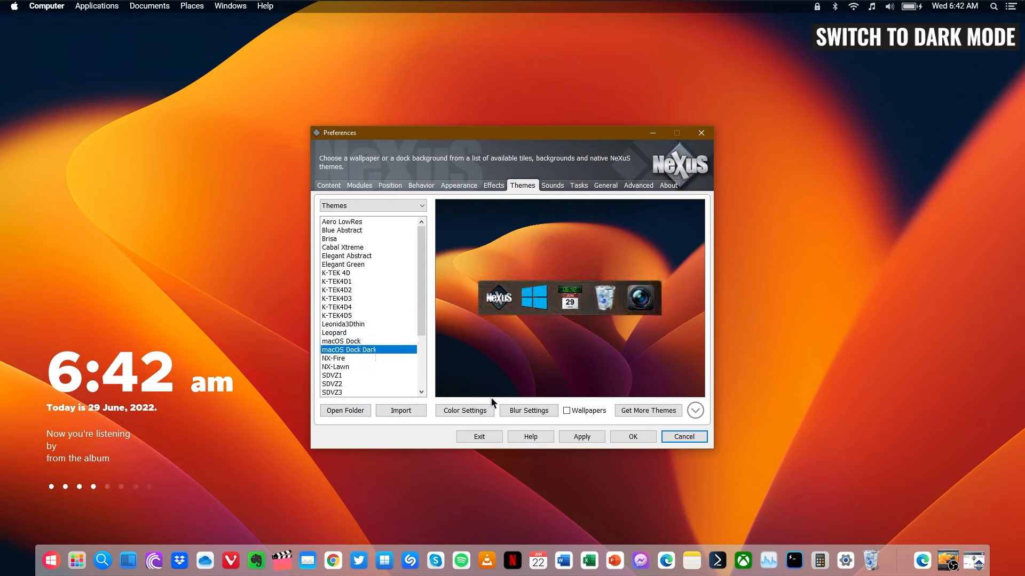
pyautogui.click(591, 441)
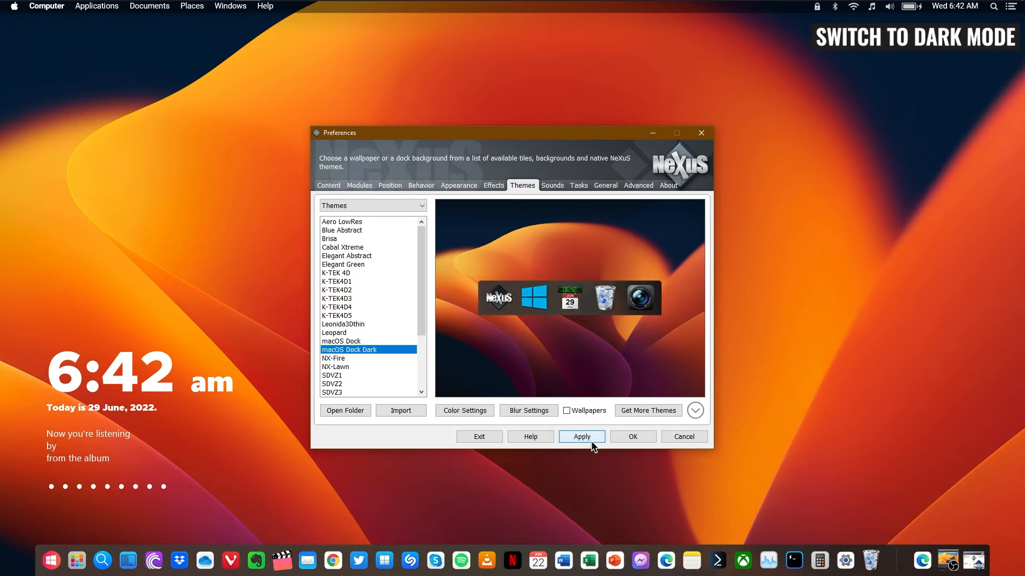
# - Confirm and close the dock preferences, and look through the menus of the dark top bar from Computer to Help
pyautogui.click(642, 441)
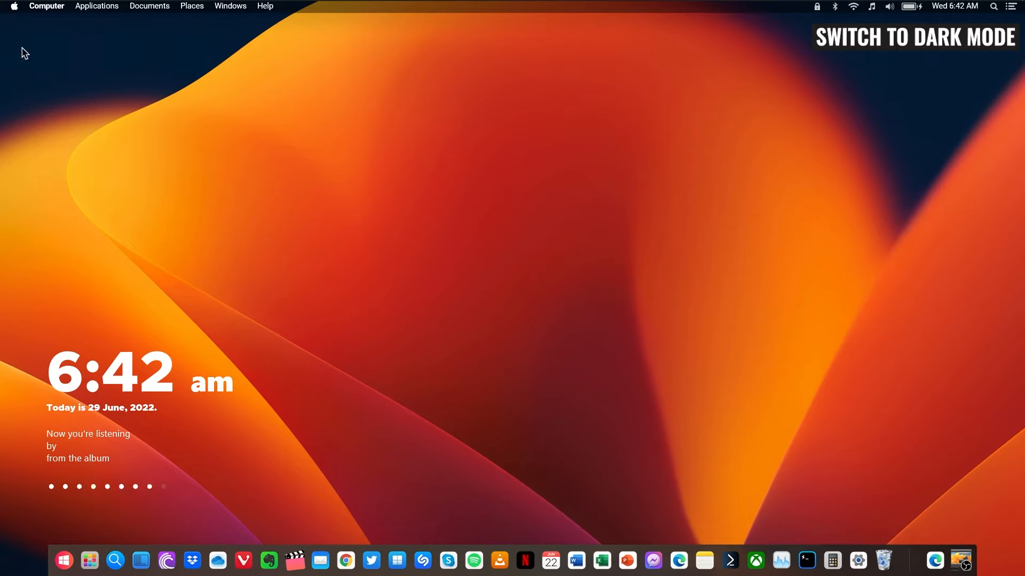
pyautogui.click(47, 7)
pyautogui.click(113, 9)
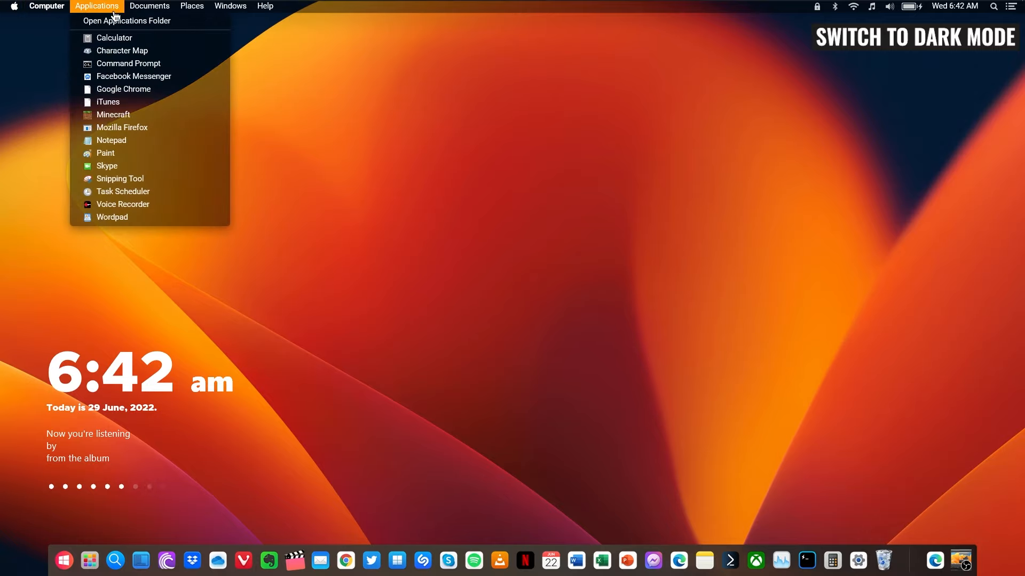
pyautogui.moveTo(240, 13)
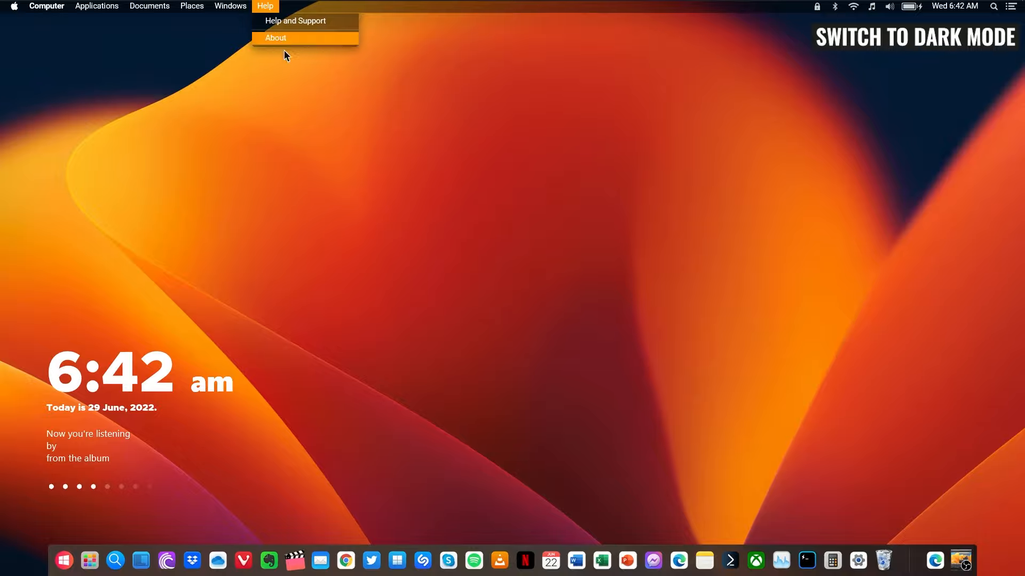
pyautogui.click(325, 133)
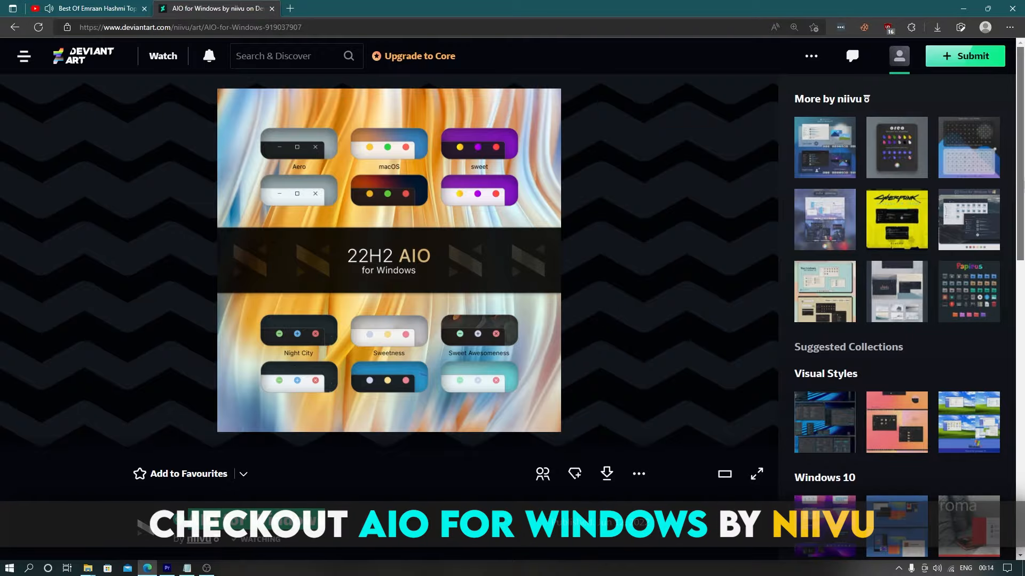
# - Look over the AIO for Windows theme page on DeviantArt, including its tags and description
pyautogui.scroll(-4, 312, 432)
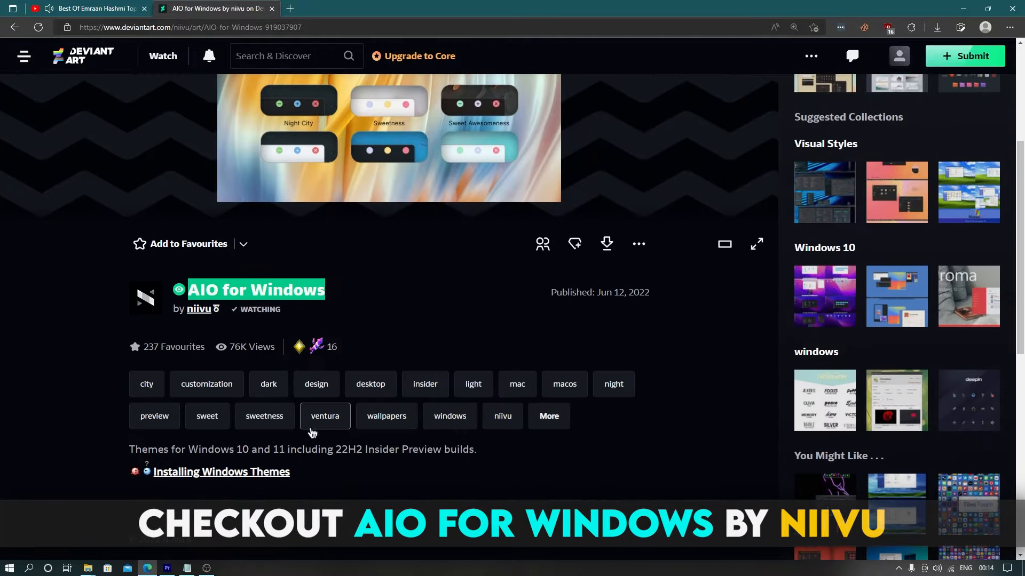
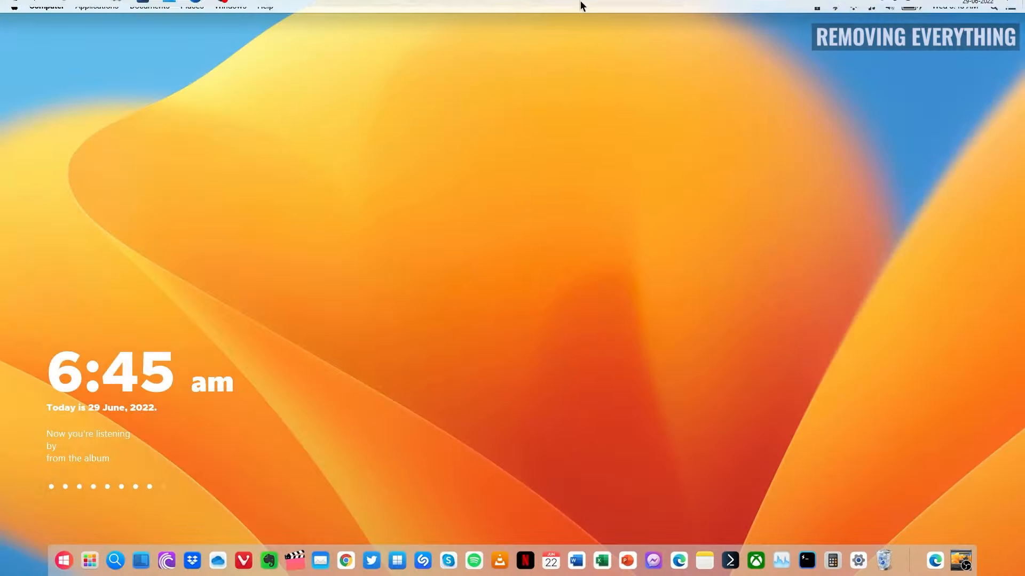
# - Turn off automatic hiding of the taskbar in desktop mode, set its location to Bottom, and close the settings
pyautogui.rightClick(582, 8)
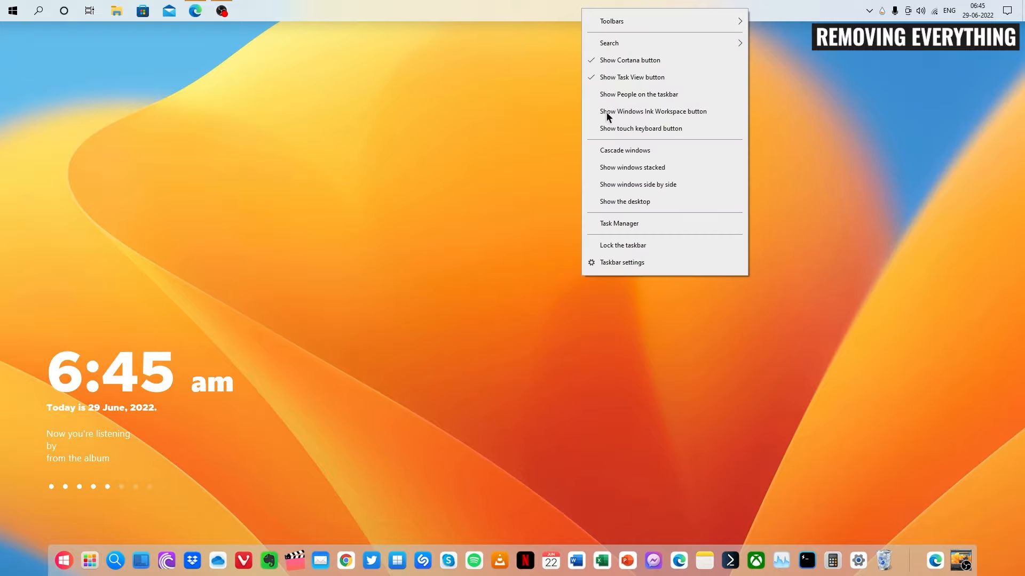
pyautogui.click(620, 259)
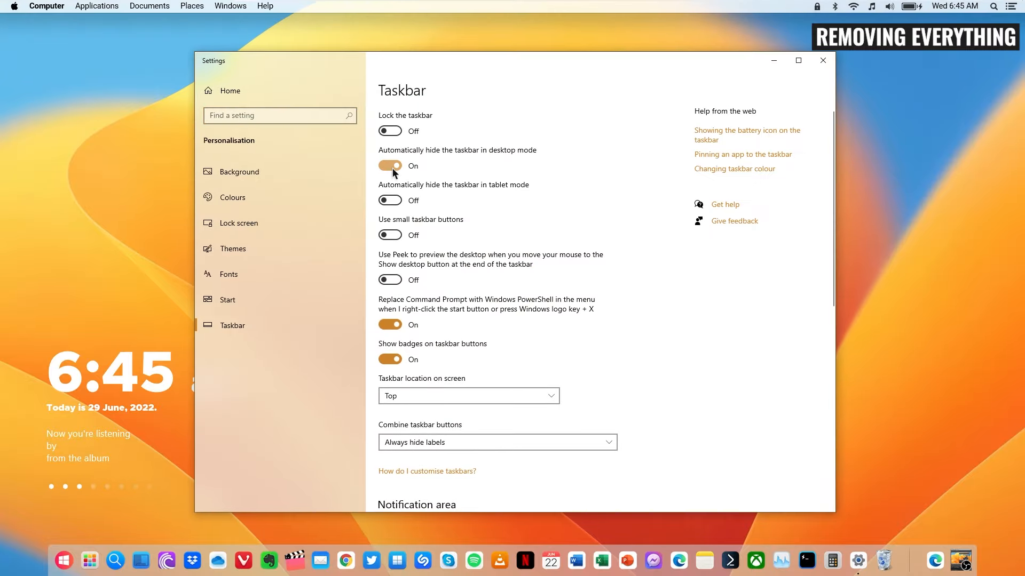
pyautogui.click(390, 167)
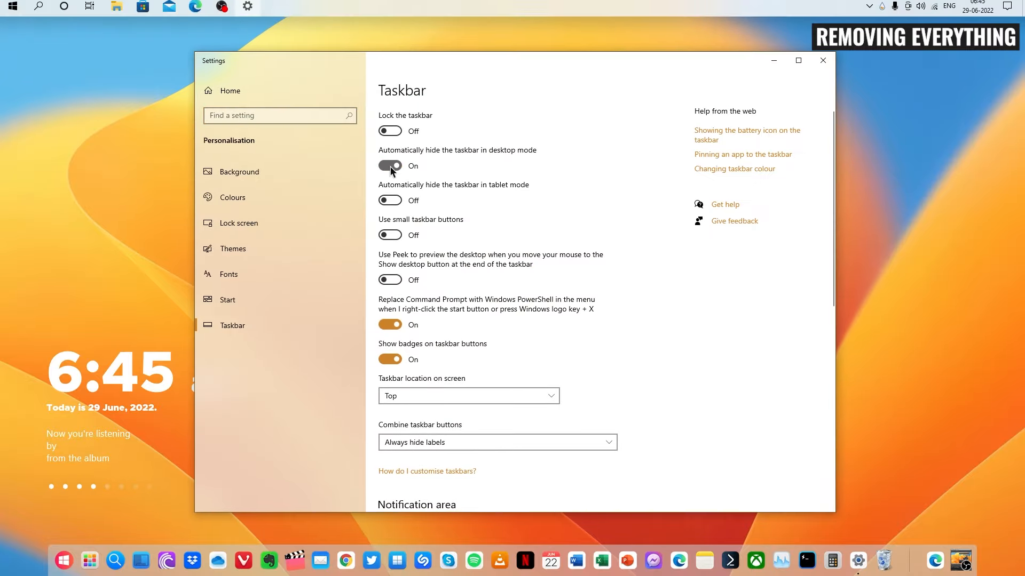
pyautogui.click(390, 396)
pyautogui.click(404, 431)
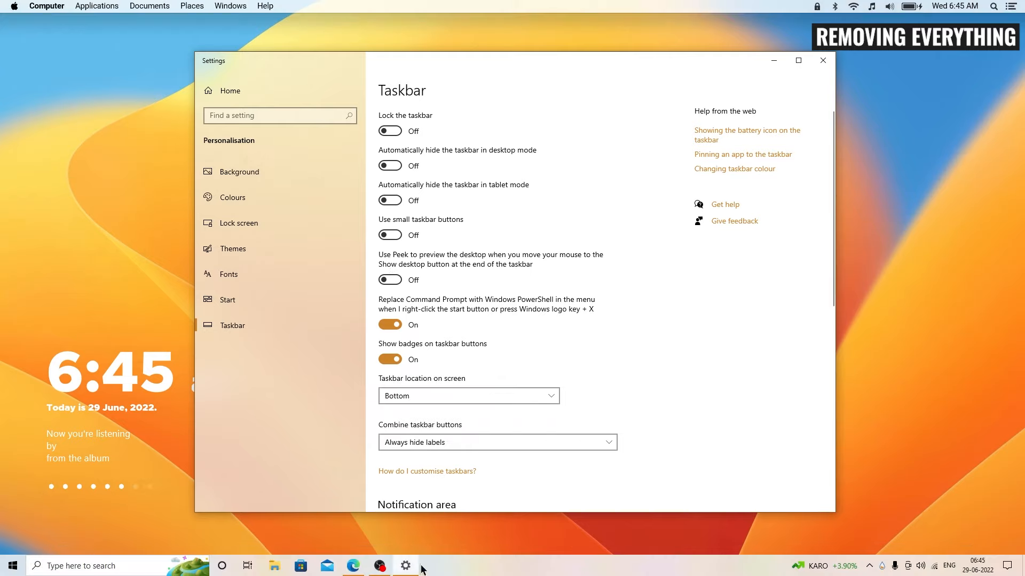
pyautogui.click(824, 62)
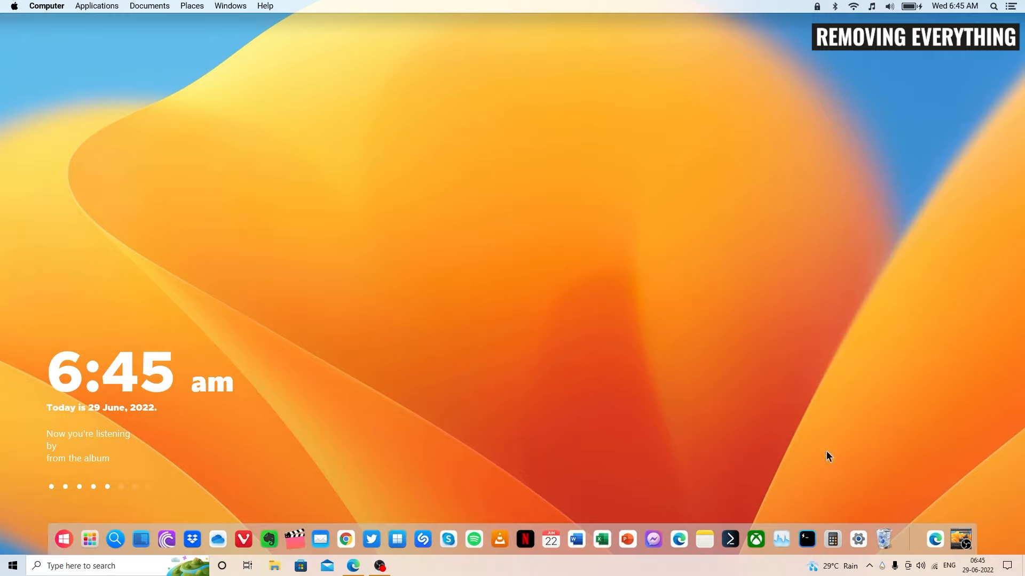
# - Disable the Top margin for the primary monitor in Aerial, apply the change, and close its window
pyautogui.click(868, 565)
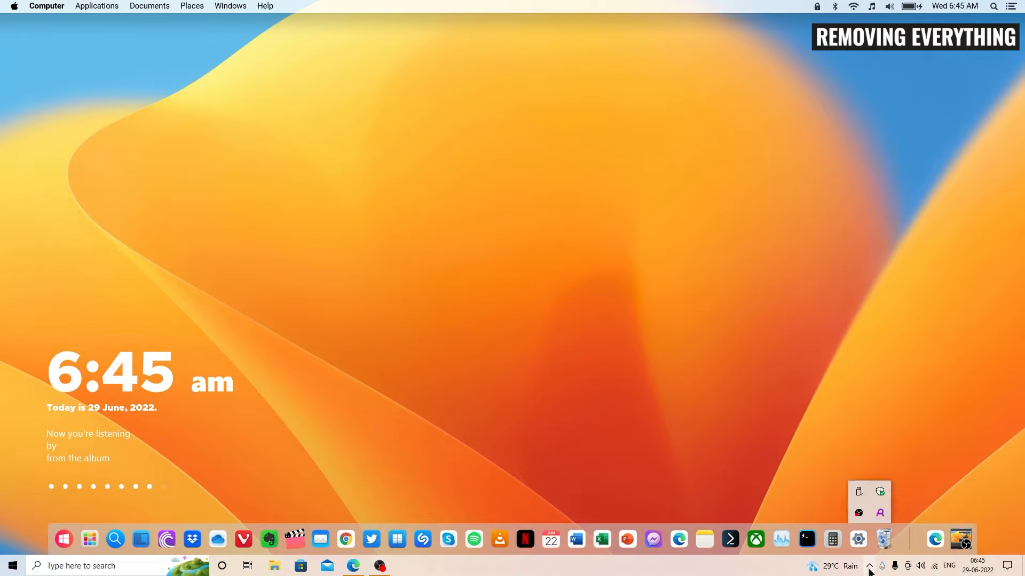
pyautogui.click(880, 513)
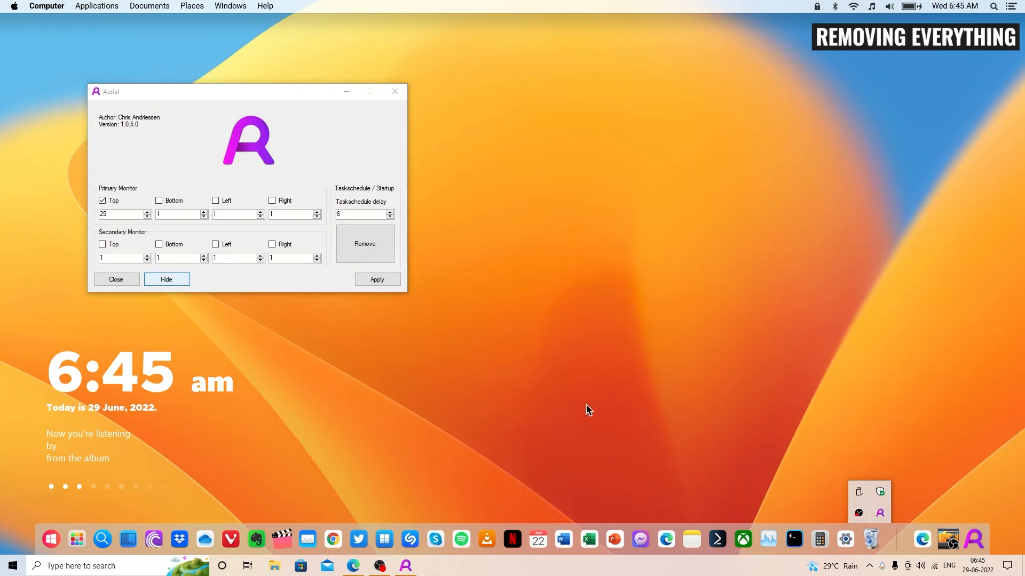
pyautogui.click(116, 202)
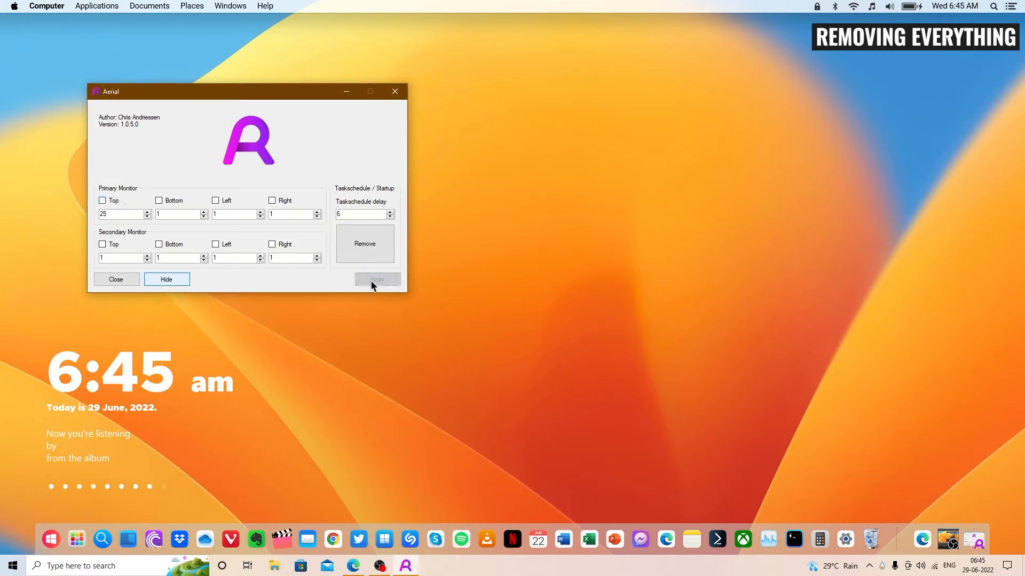
pyautogui.click(397, 95)
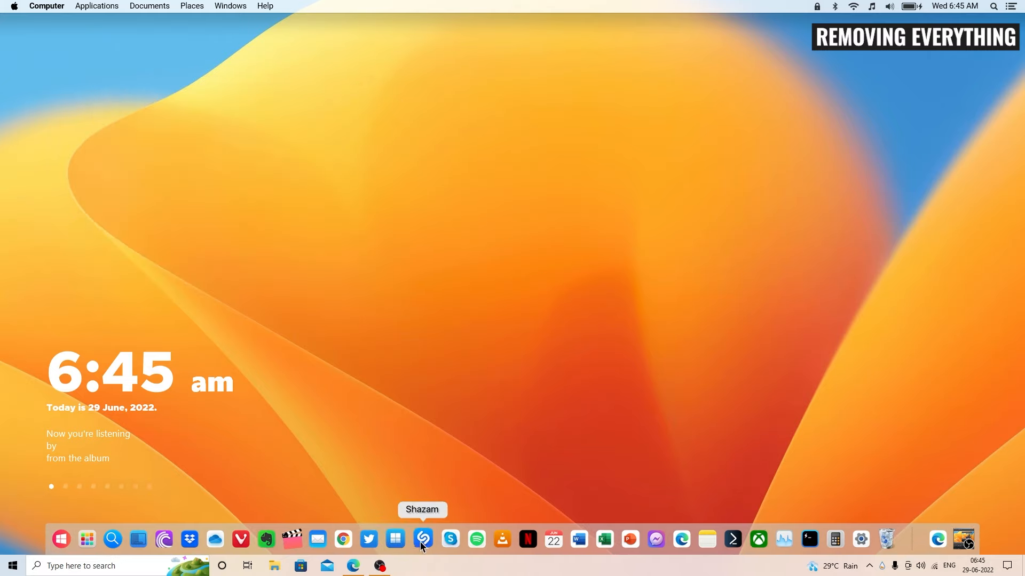
# - Exit the running Rainmeter program so that the menu bar and desktop widgets are unloaded
pyautogui.click(874, 572)
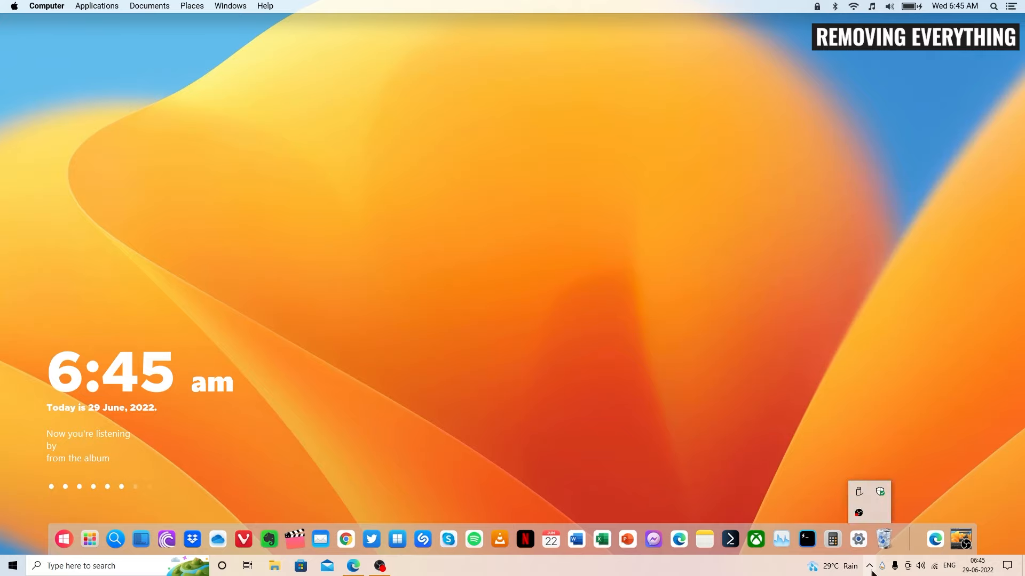
pyautogui.click(880, 570)
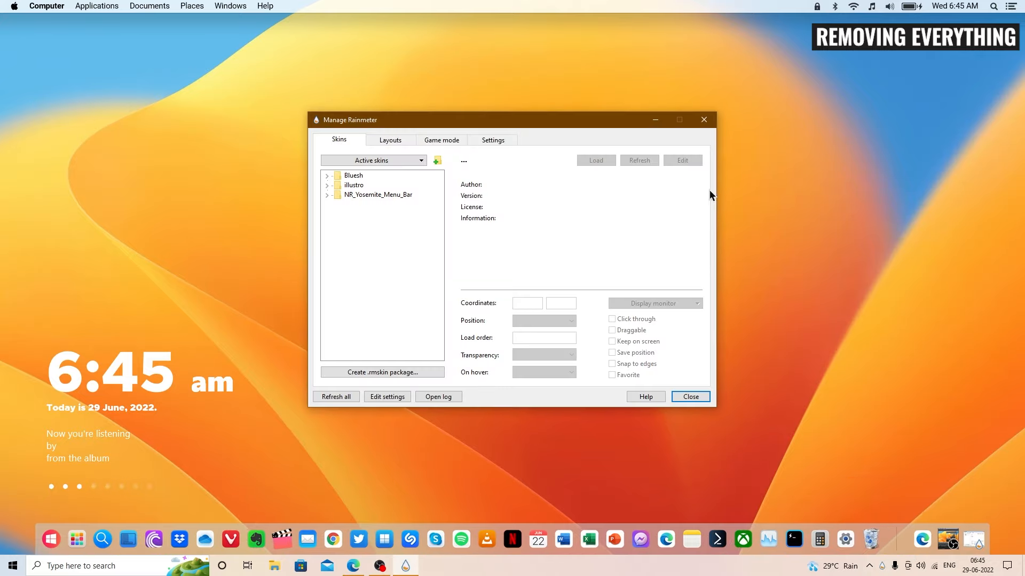
pyautogui.click(701, 124)
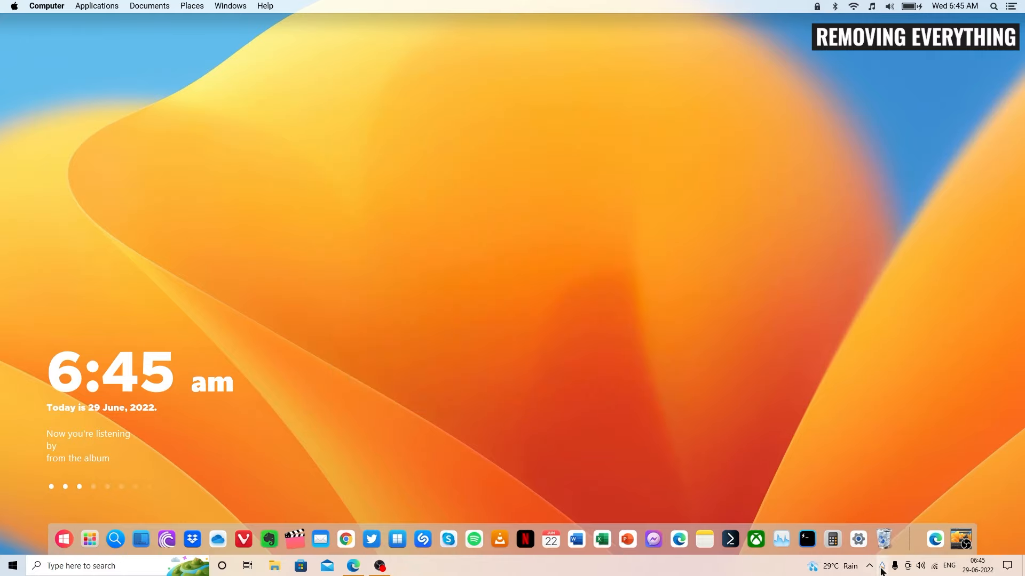
pyautogui.rightClick(881, 567)
pyautogui.click(891, 563)
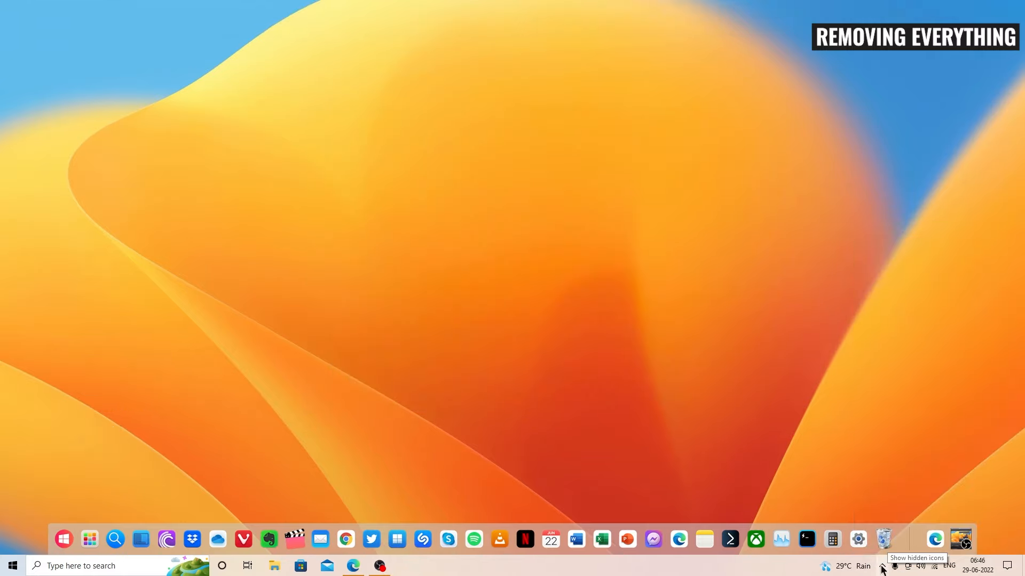
# - Open the Add or remove programs settings and search the installed apps for rainmeter
pyautogui.click(3, 569)
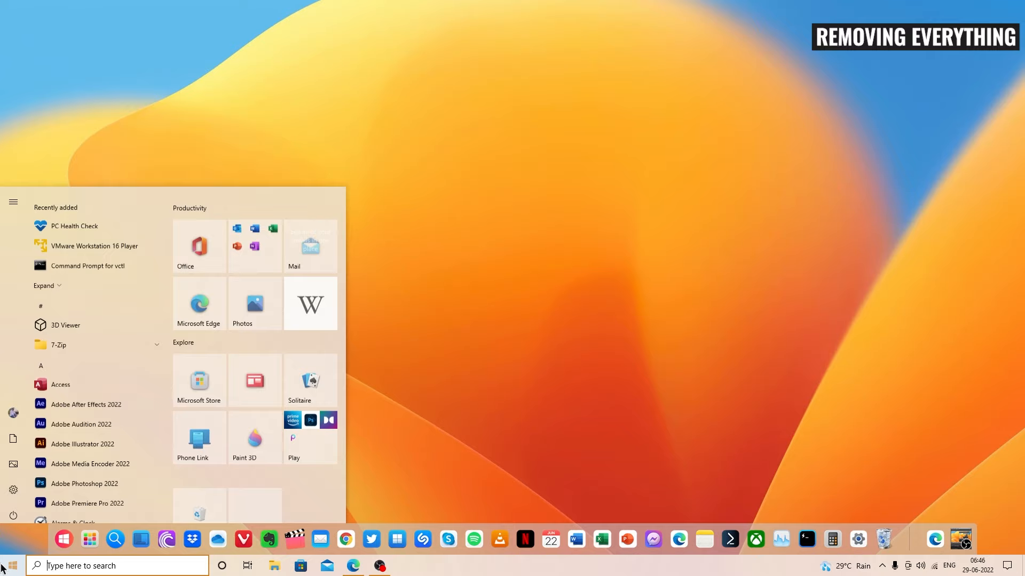
pyautogui.click(69, 565)
pyautogui.write('add')
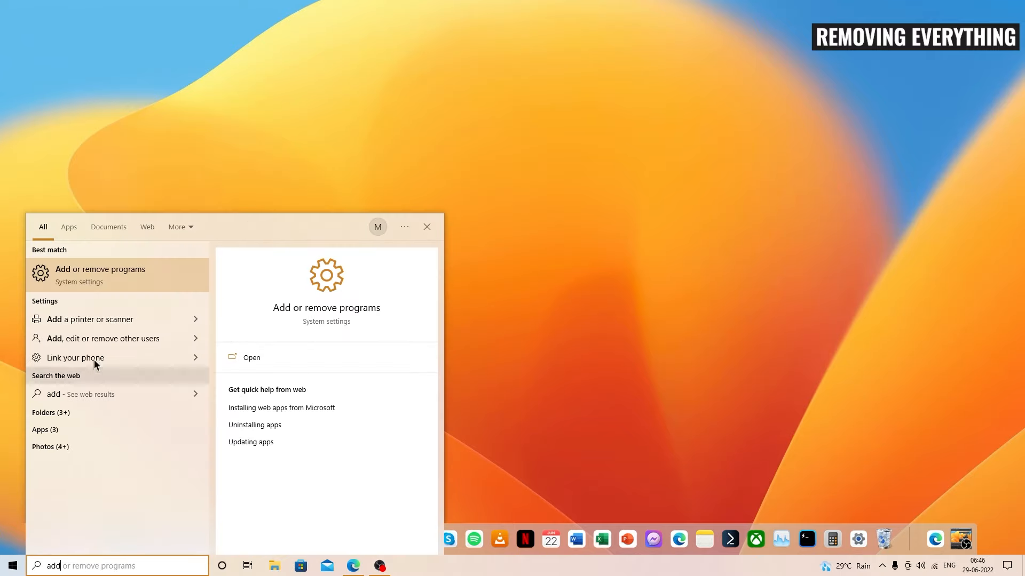
pyautogui.click(100, 274)
pyautogui.click(428, 279)
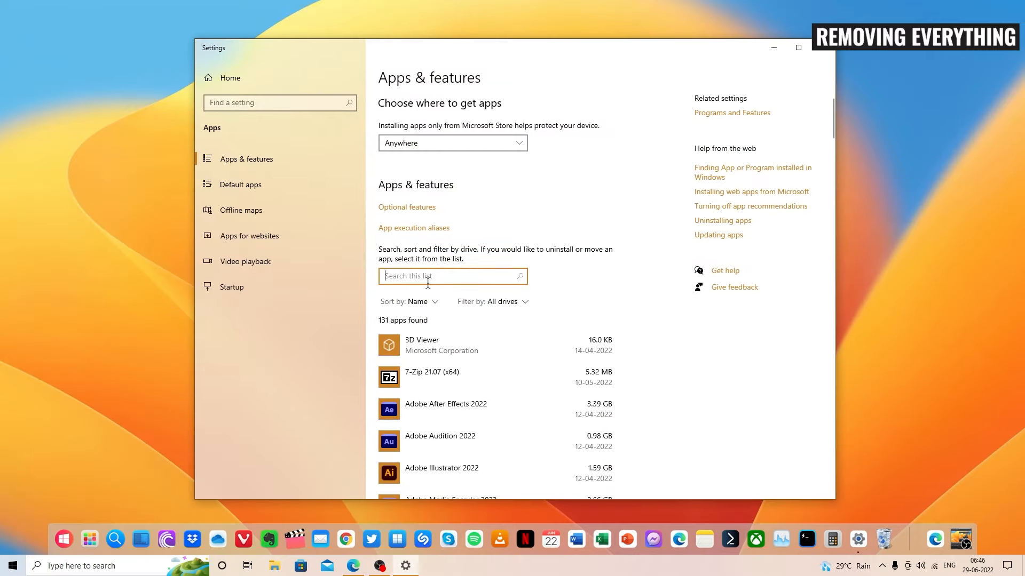
pyautogui.write('rainmeter')
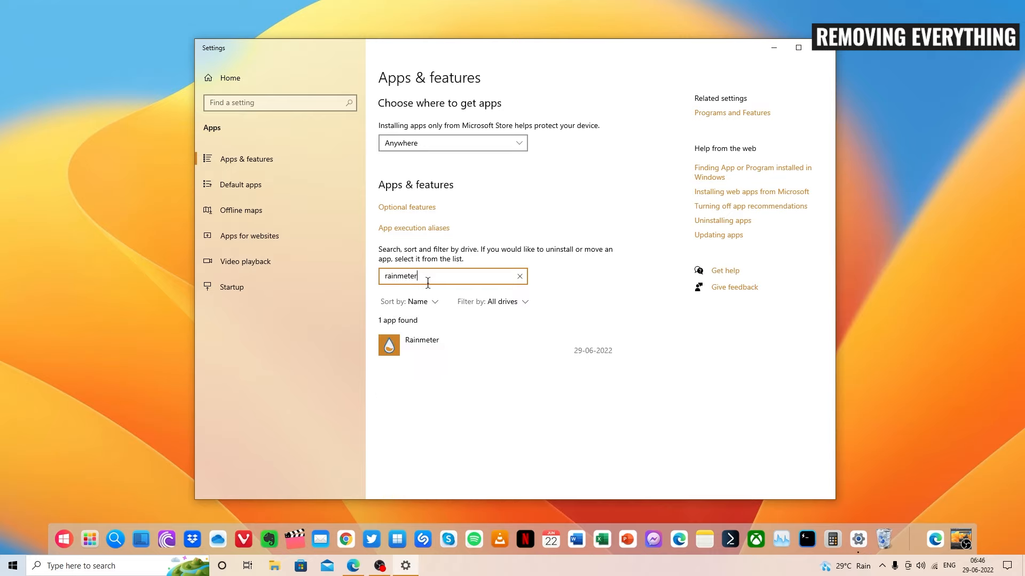
# - Uninstall Rainmeter and go through its uninstaller
pyautogui.click(457, 354)
pyautogui.click(594, 391)
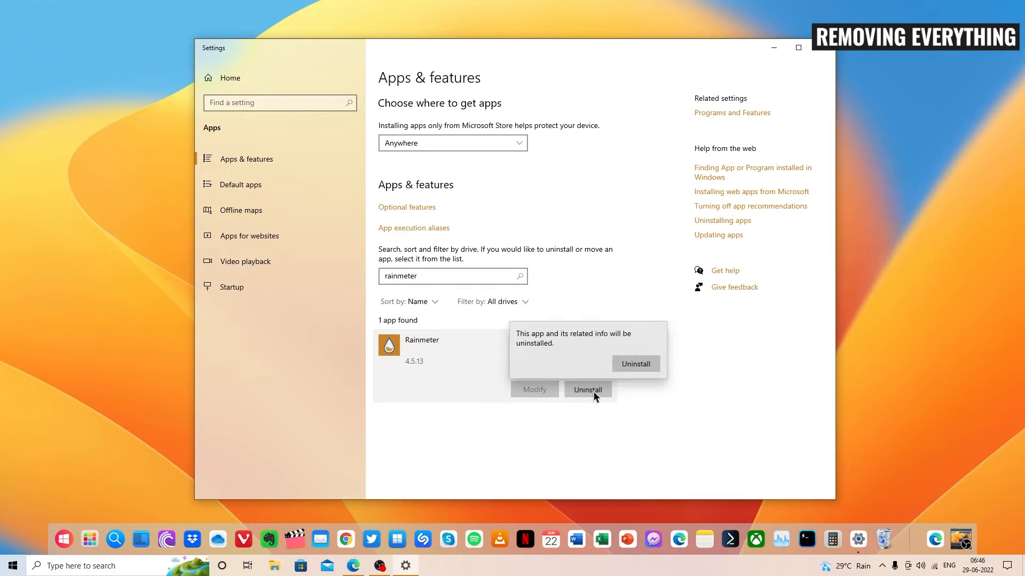
pyautogui.click(651, 363)
pyautogui.click(561, 355)
pyautogui.click(567, 354)
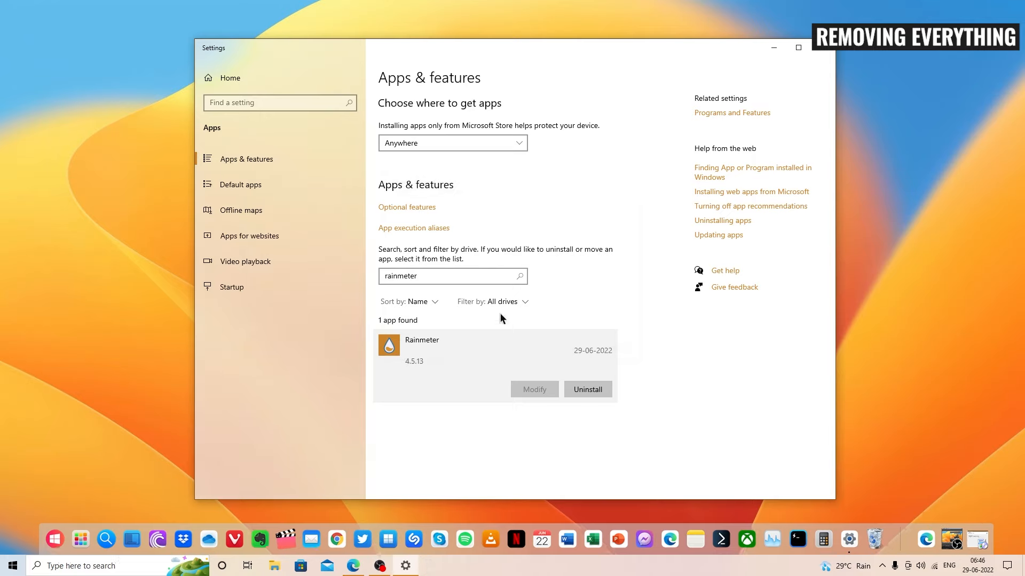
# - Search the installed apps for nexu and start uninstalling Nexus
pyautogui.click(469, 278)
pyautogui.write('n')
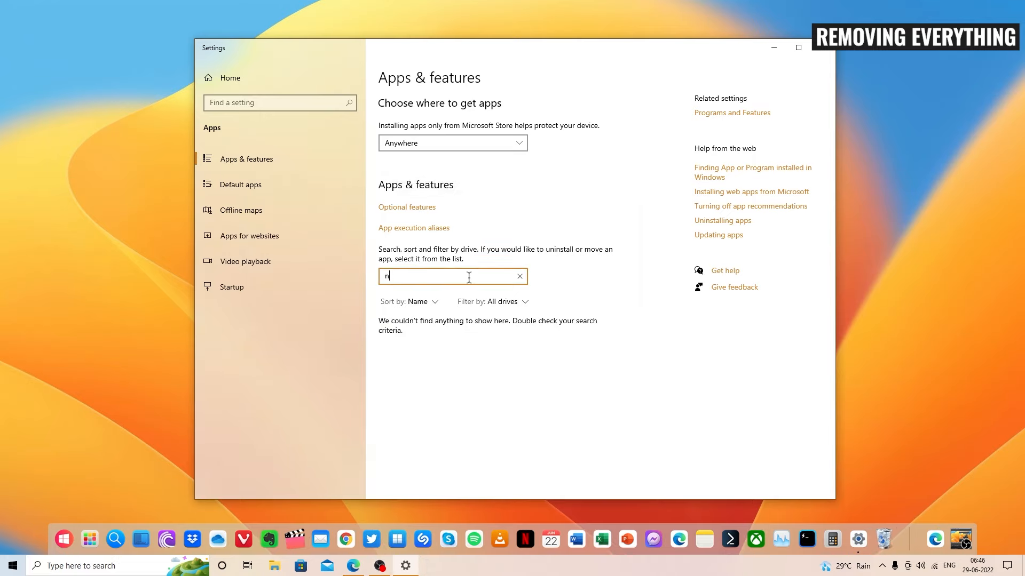
pyautogui.write('exu')
pyautogui.click(477, 350)
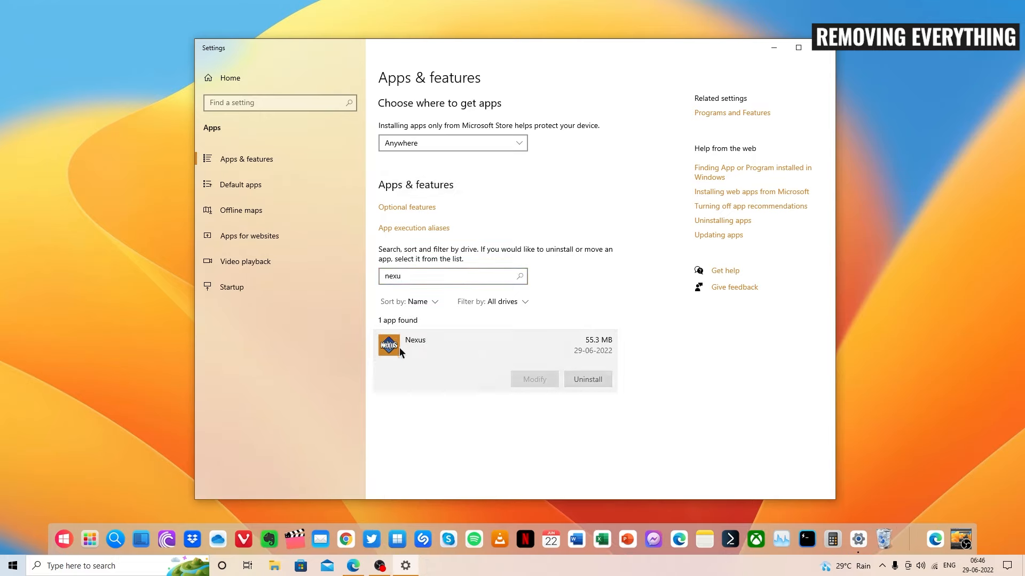
pyautogui.click(574, 378)
pyautogui.click(633, 373)
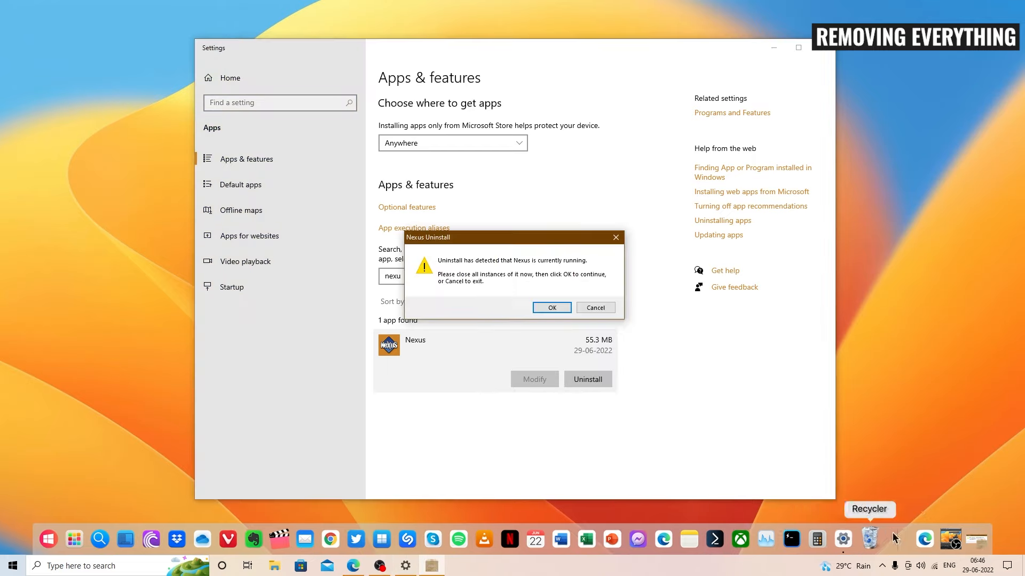
# - End the NeXuS (32 bit) background process in Task Manager, and close Task Manager
pyautogui.rightClick(653, 571)
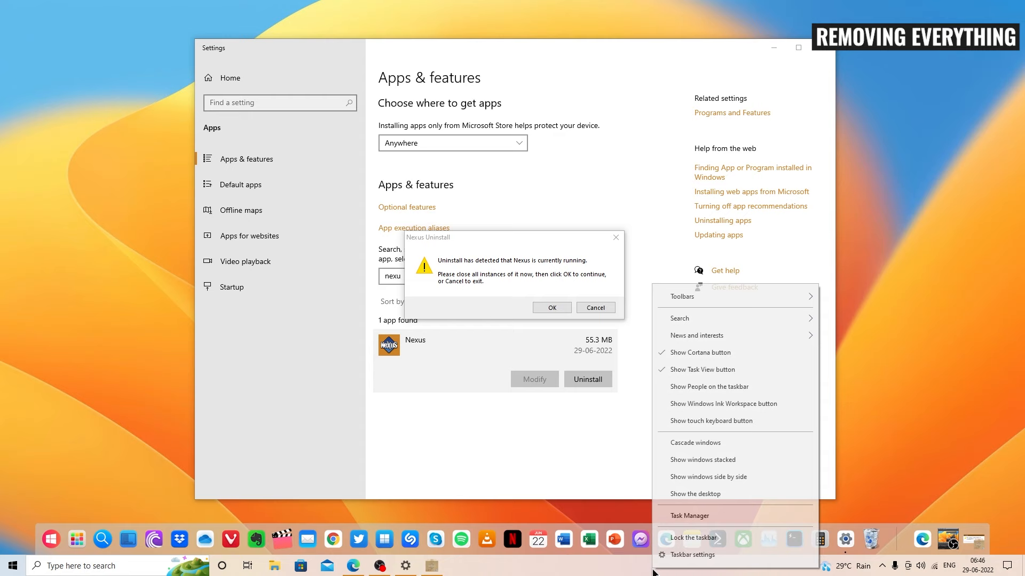
pyautogui.click(672, 517)
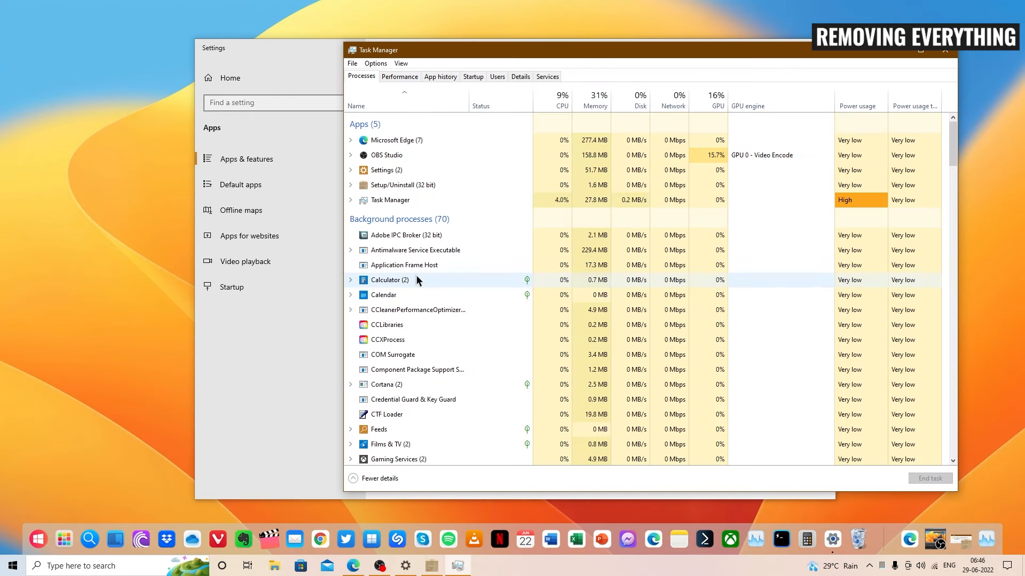
pyautogui.press('n')
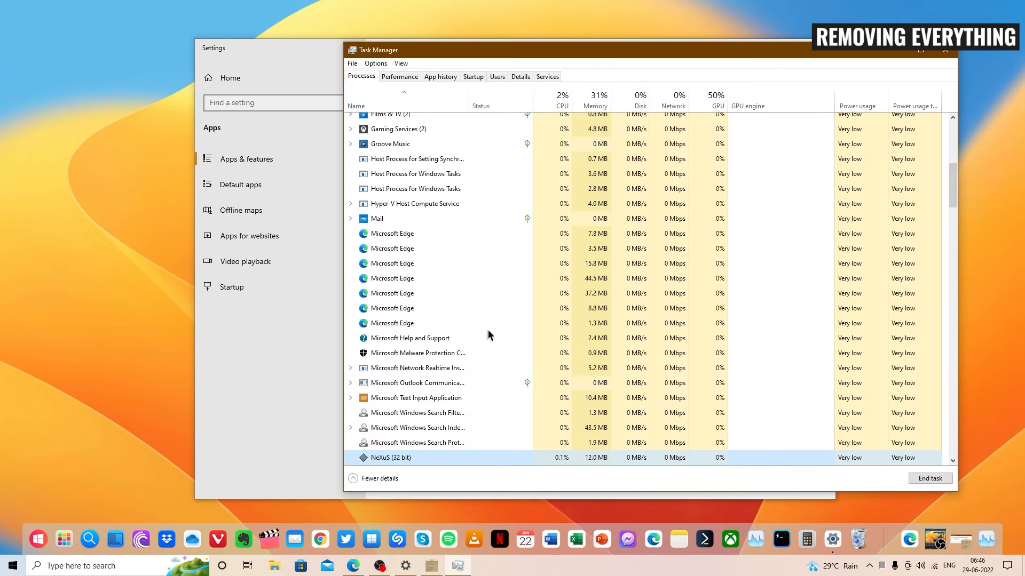
pyautogui.rightClick(421, 429)
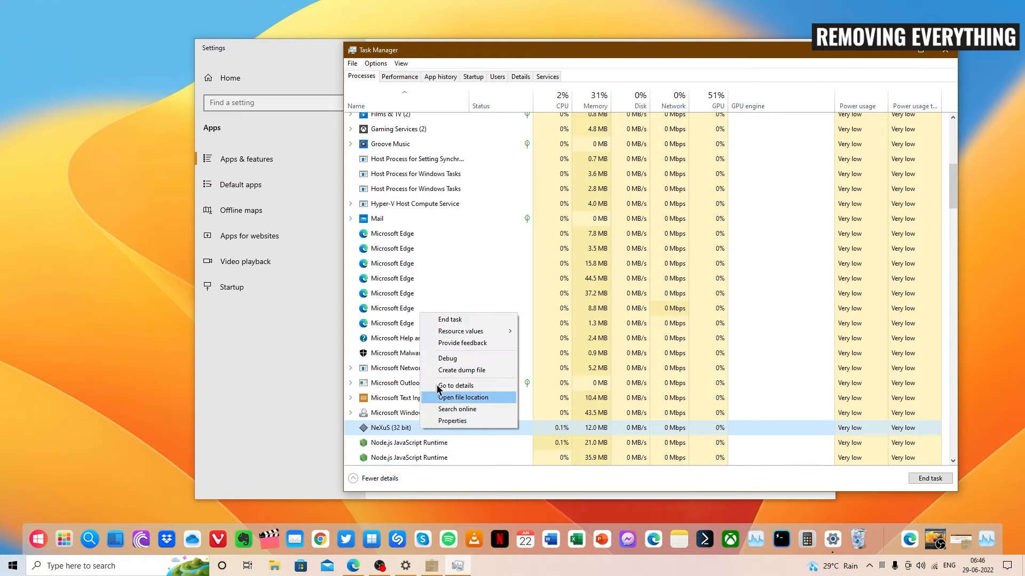
pyautogui.click(450, 321)
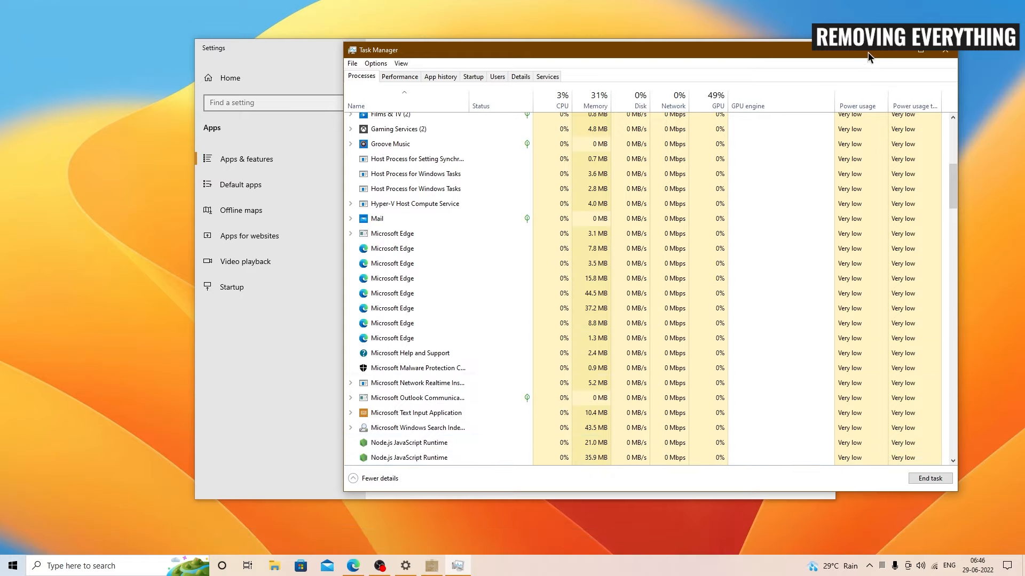
pyautogui.click(944, 51)
# - Complete the Nexus uninstall, skipping the feedback survey and agreeing to remove all its shared files
pyautogui.click(552, 307)
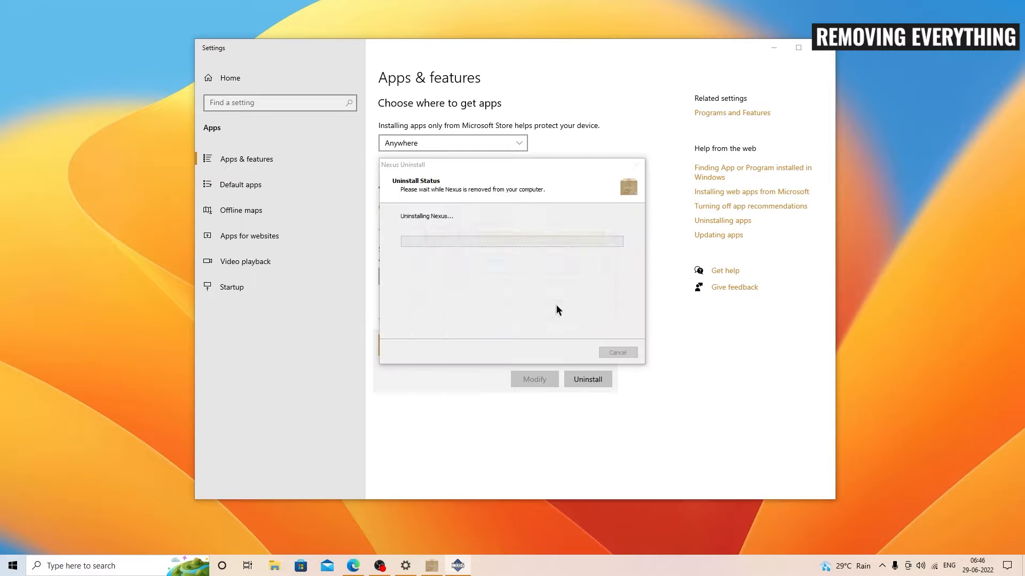
pyautogui.click(520, 310)
pyautogui.click(546, 319)
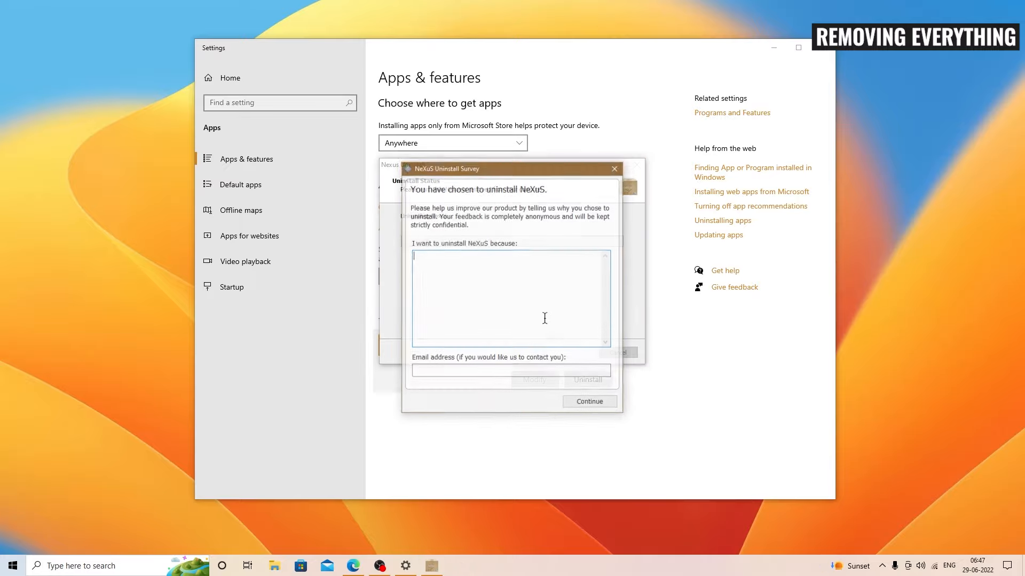
pyautogui.click(589, 403)
pyautogui.click(491, 315)
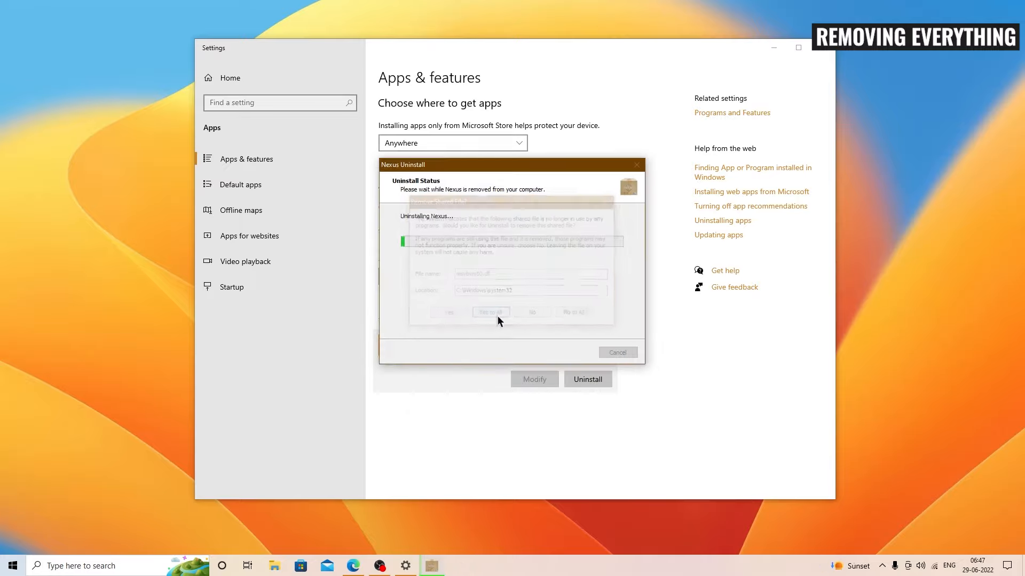
pyautogui.click(582, 304)
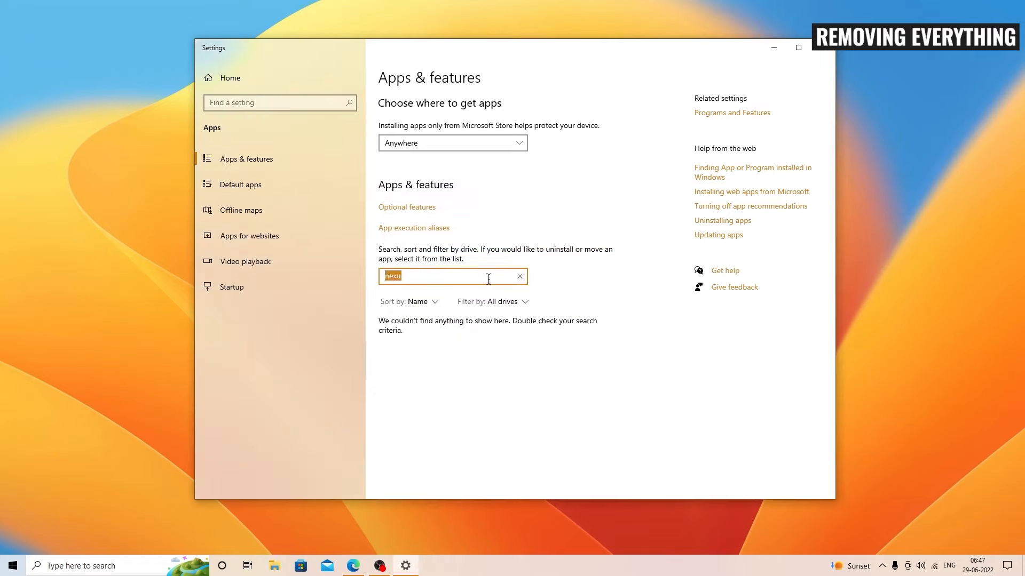
# - Search the installed apps for win, uninstall WinLaunch through its uninstaller, and close Settings
pyautogui.write('win')
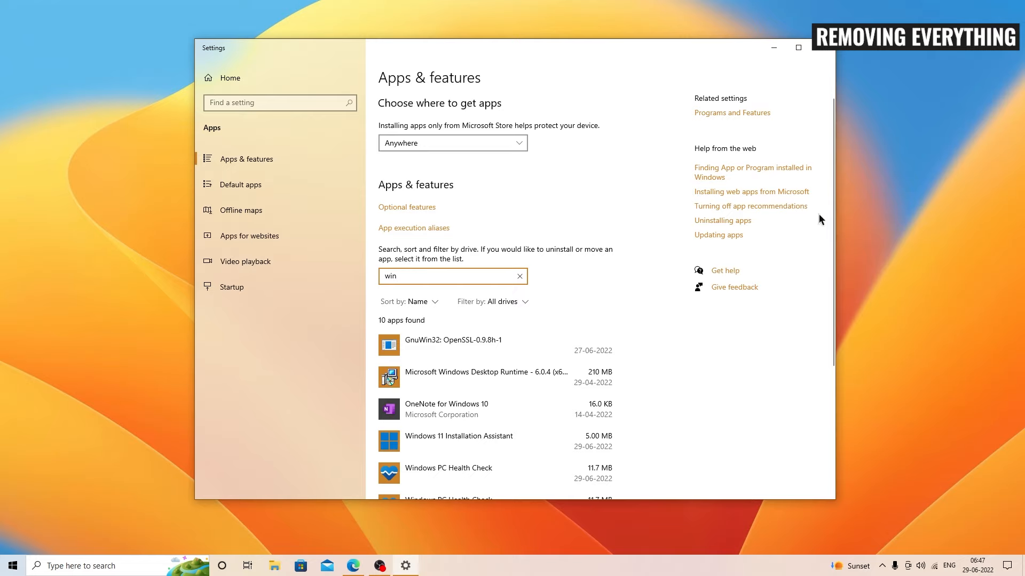
pyautogui.moveTo(833, 213); pyautogui.dragTo(839, 342)
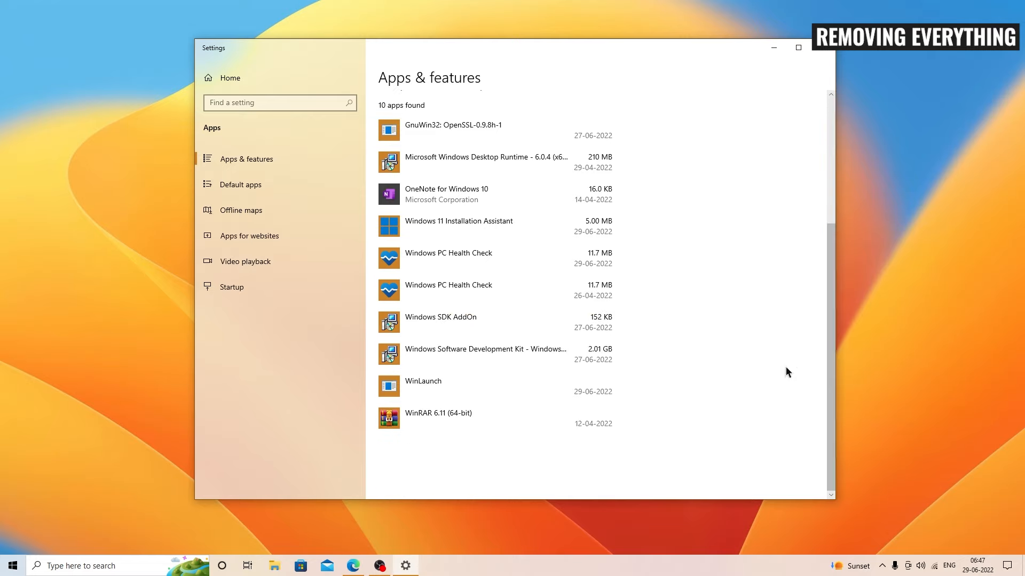
pyautogui.click(408, 393)
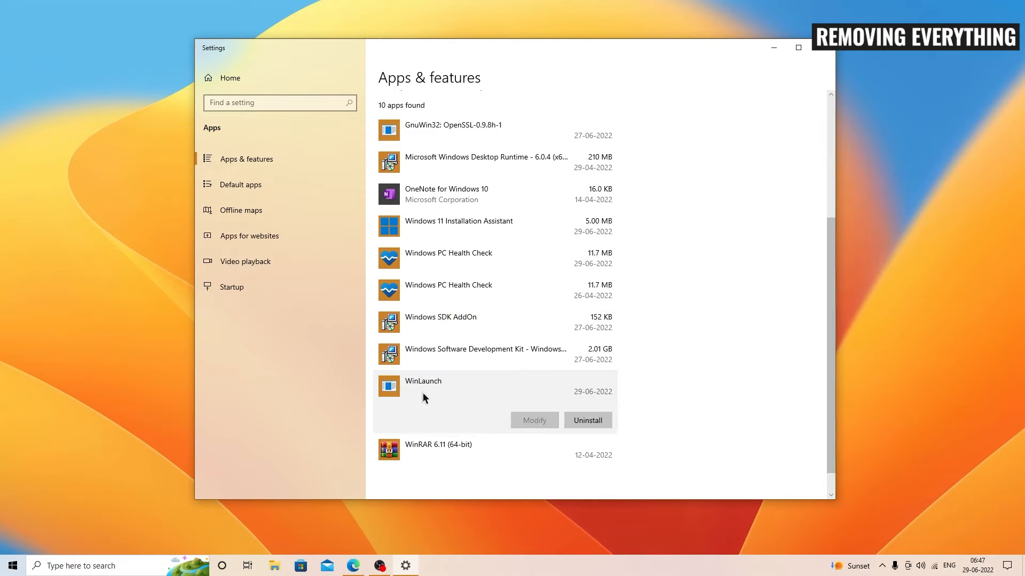
pyautogui.click(581, 420)
pyautogui.click(635, 393)
pyautogui.click(582, 323)
pyautogui.click(552, 306)
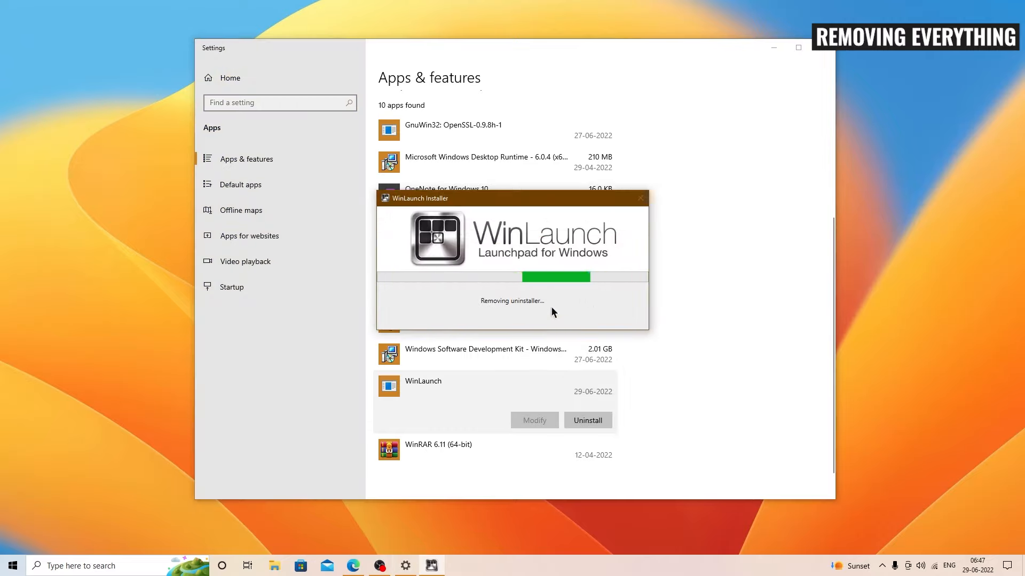
pyautogui.click(619, 323)
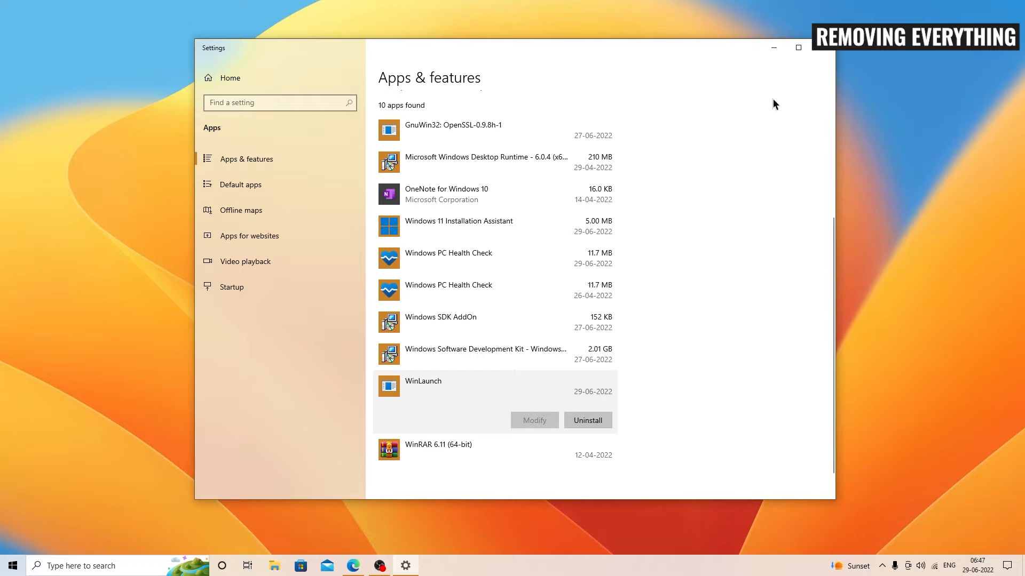
pyautogui.click(817, 51)
# - Show the desktop icons again
pyautogui.rightClick(445, 129)
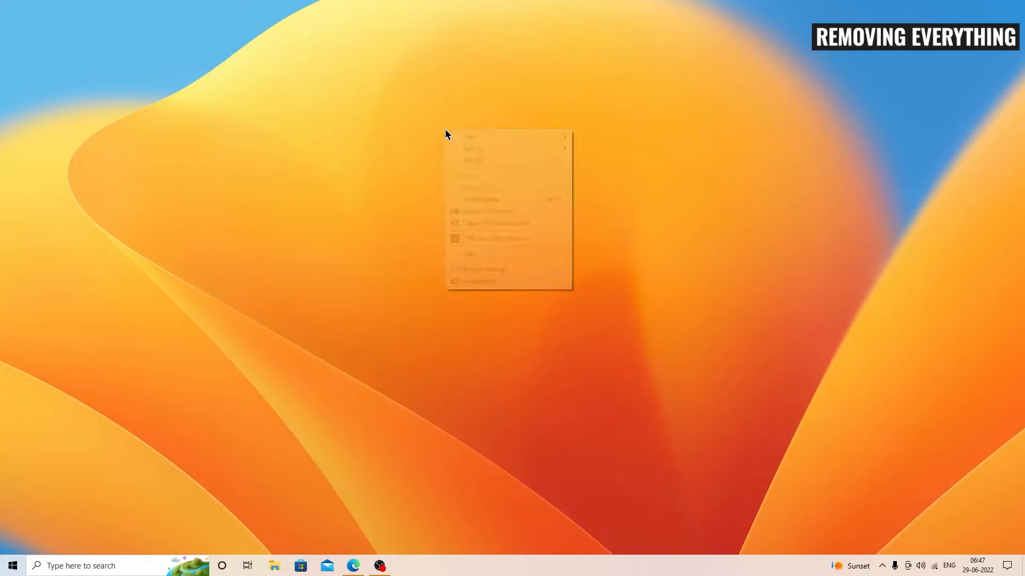
pyautogui.moveTo(544, 136)
pyautogui.click(620, 203)
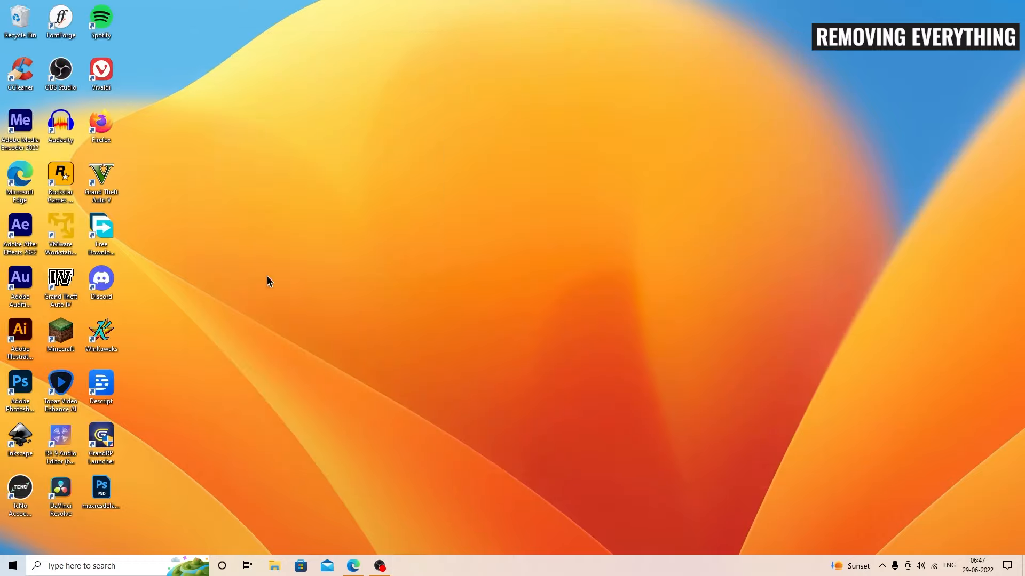
# - Set the desktop background to the underwater diver picture in the Personalisation settings and close Settings
pyautogui.rightClick(430, 241)
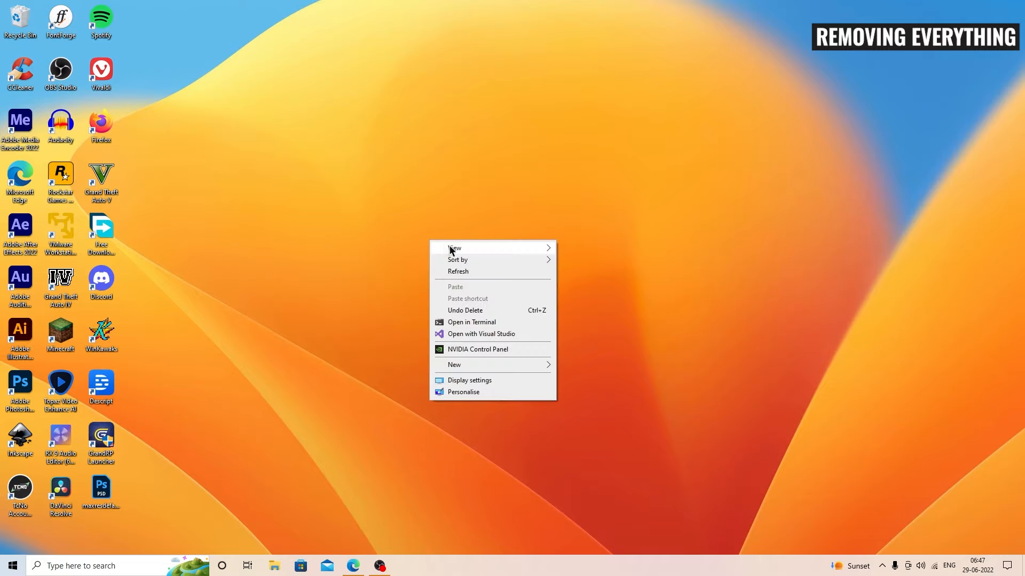
pyautogui.click(472, 395)
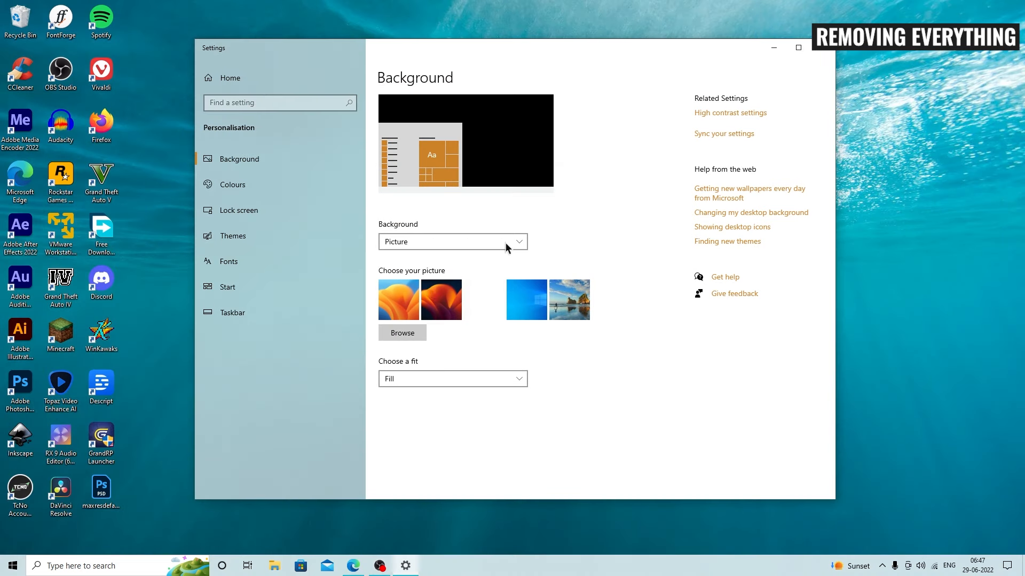
pyautogui.click(819, 53)
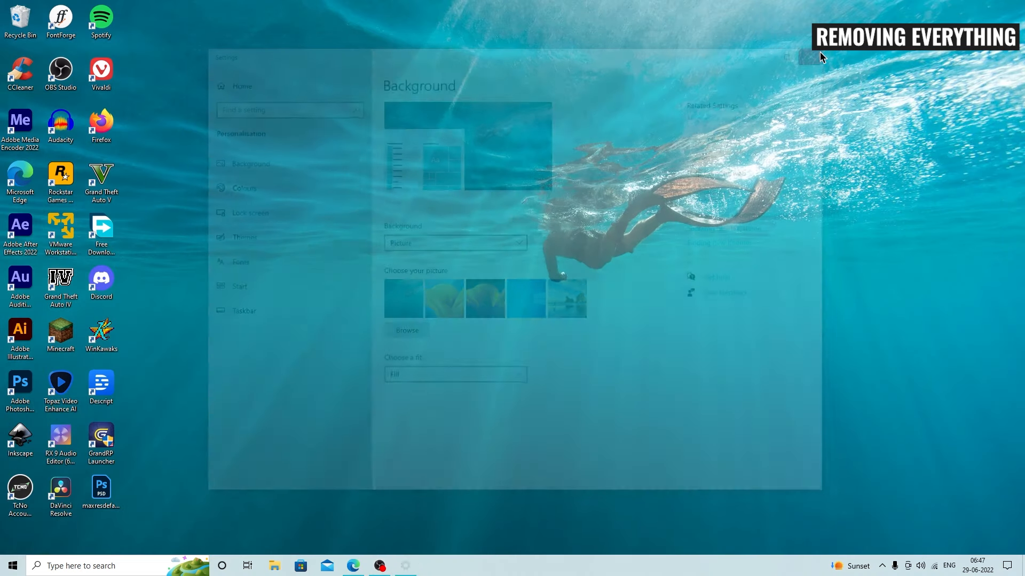
pyautogui.rightClick(546, 567)
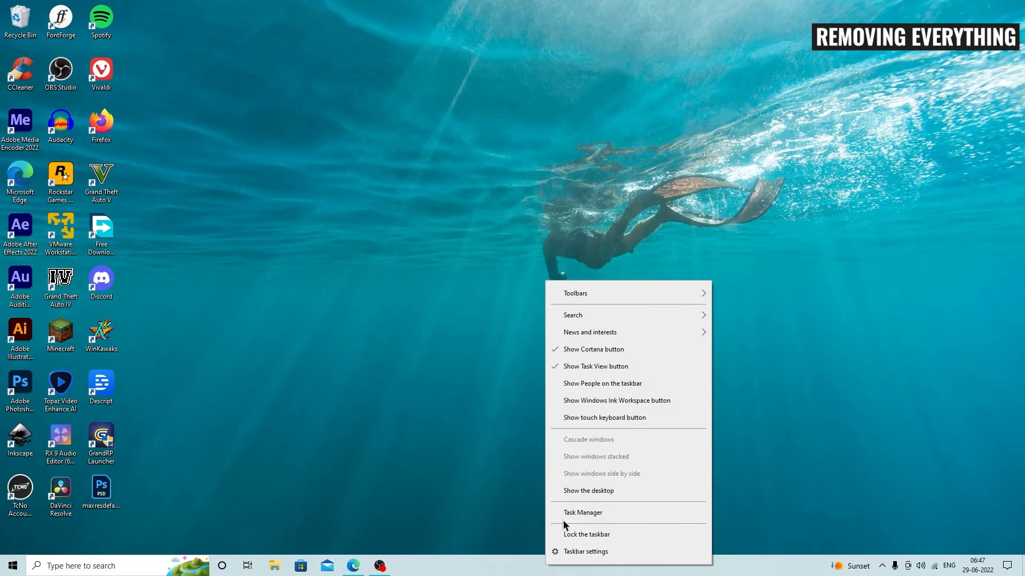
pyautogui.click(502, 489)
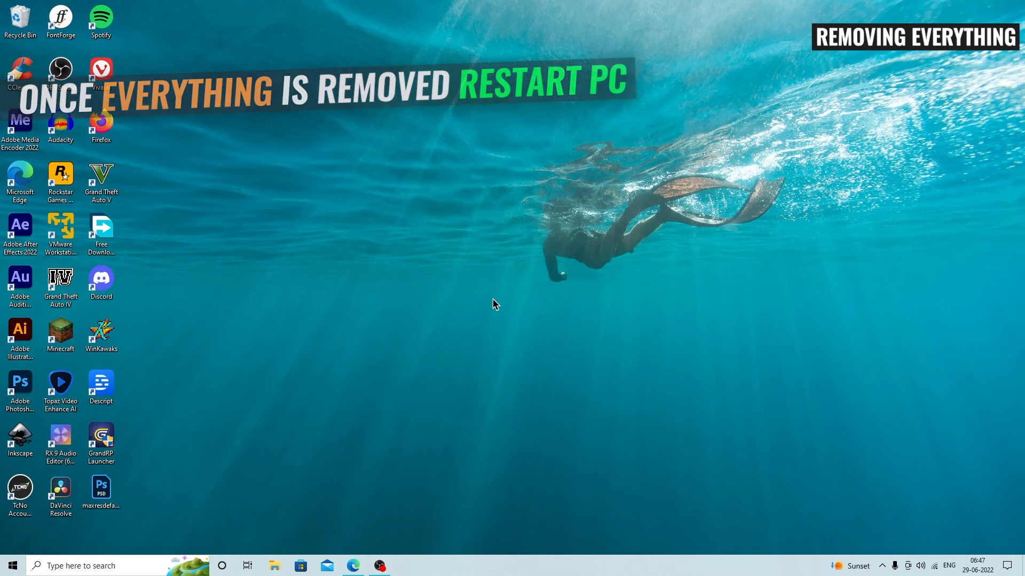
# - Show the hidden tray icons and bring up the power options for restarting the PC
pyautogui.press('super')
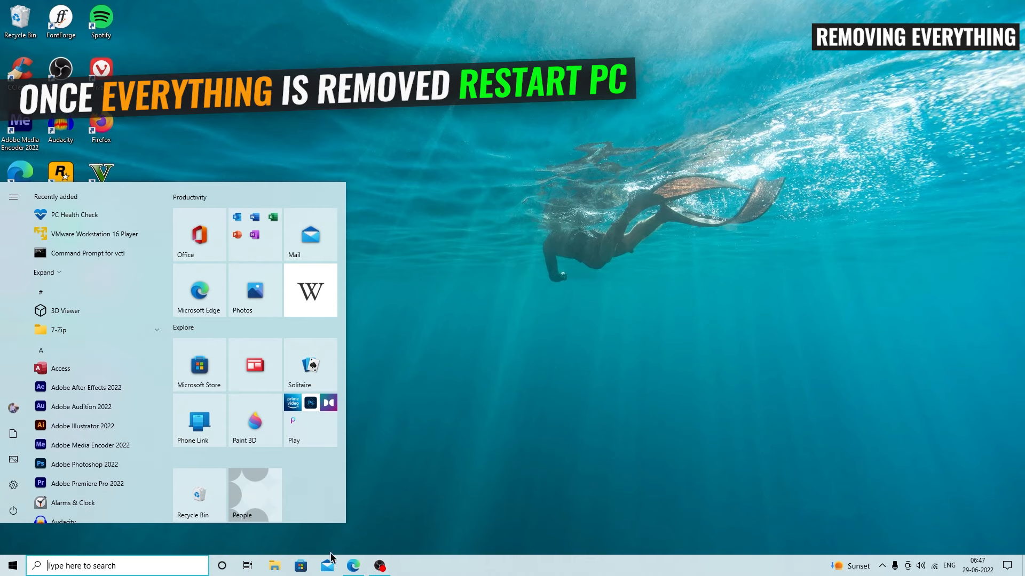
pyautogui.click(881, 566)
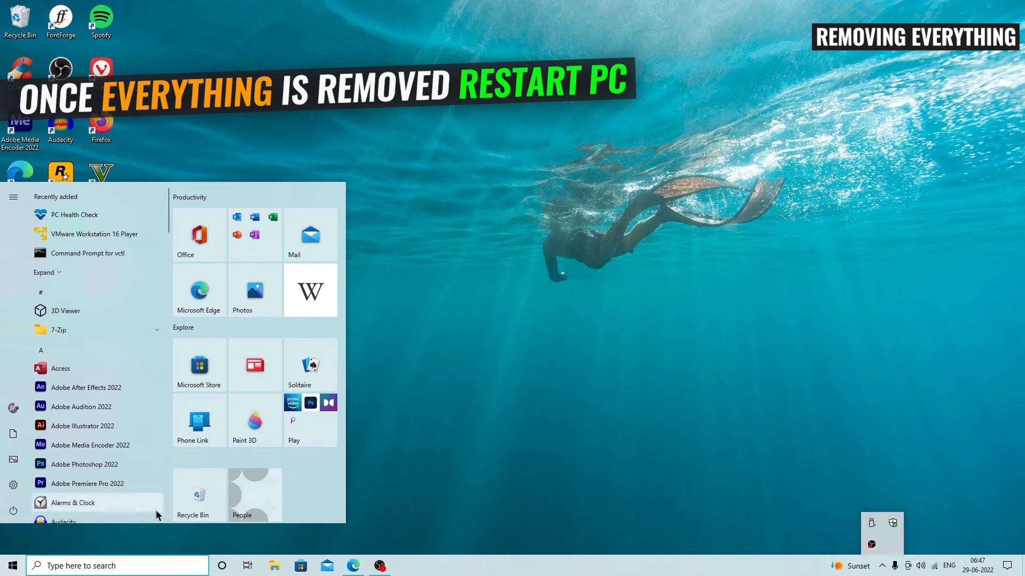
pyautogui.click(14, 512)
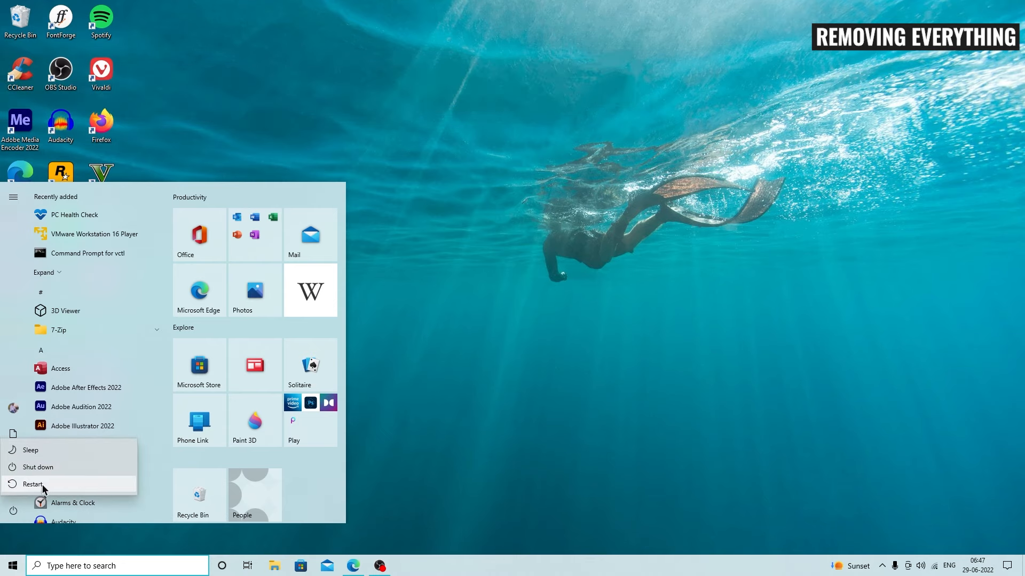